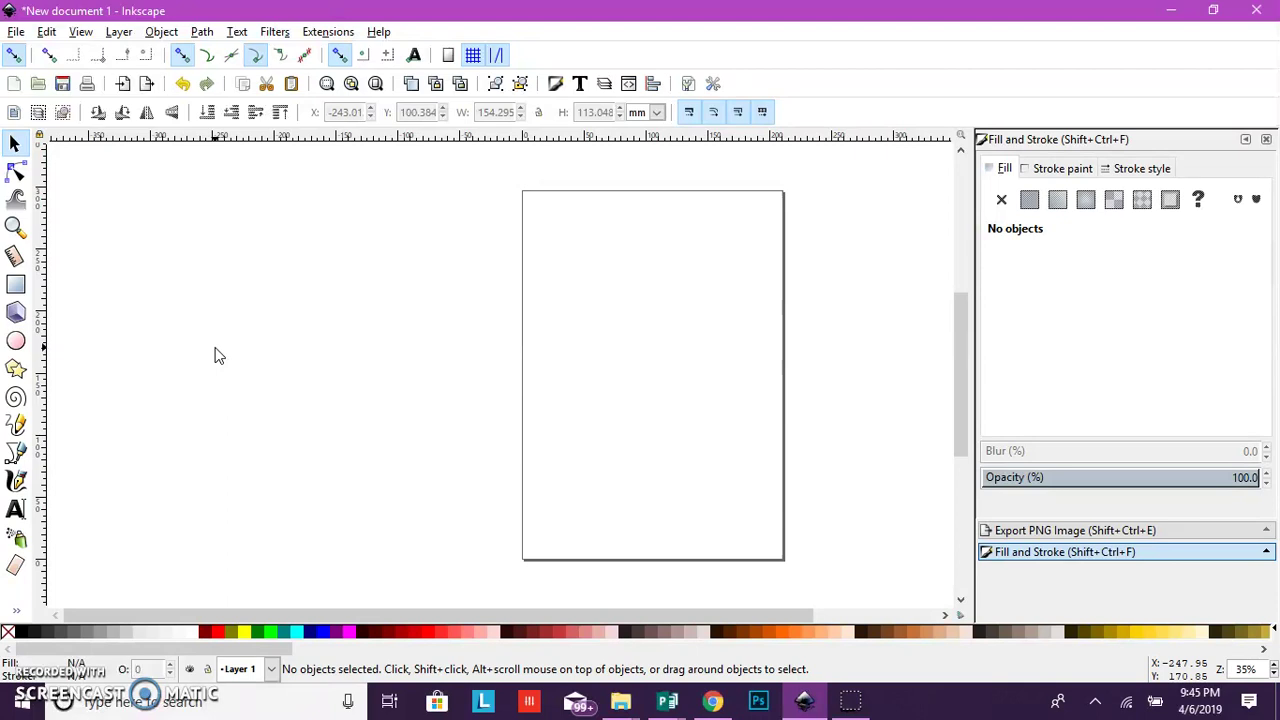
# Type the word 'Kinaya' as a new text object on the canvas.
pyautogui.click(211, 307)
pyautogui.click(88, 17)
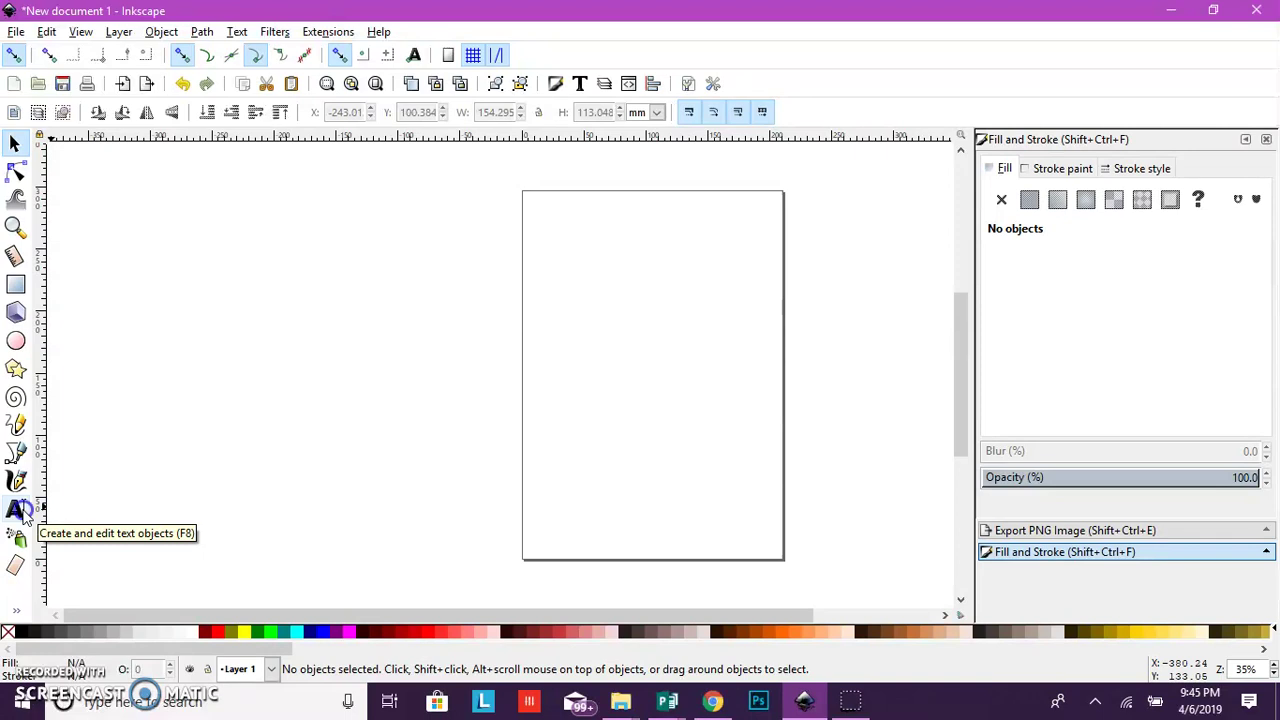
pyautogui.click(20, 510)
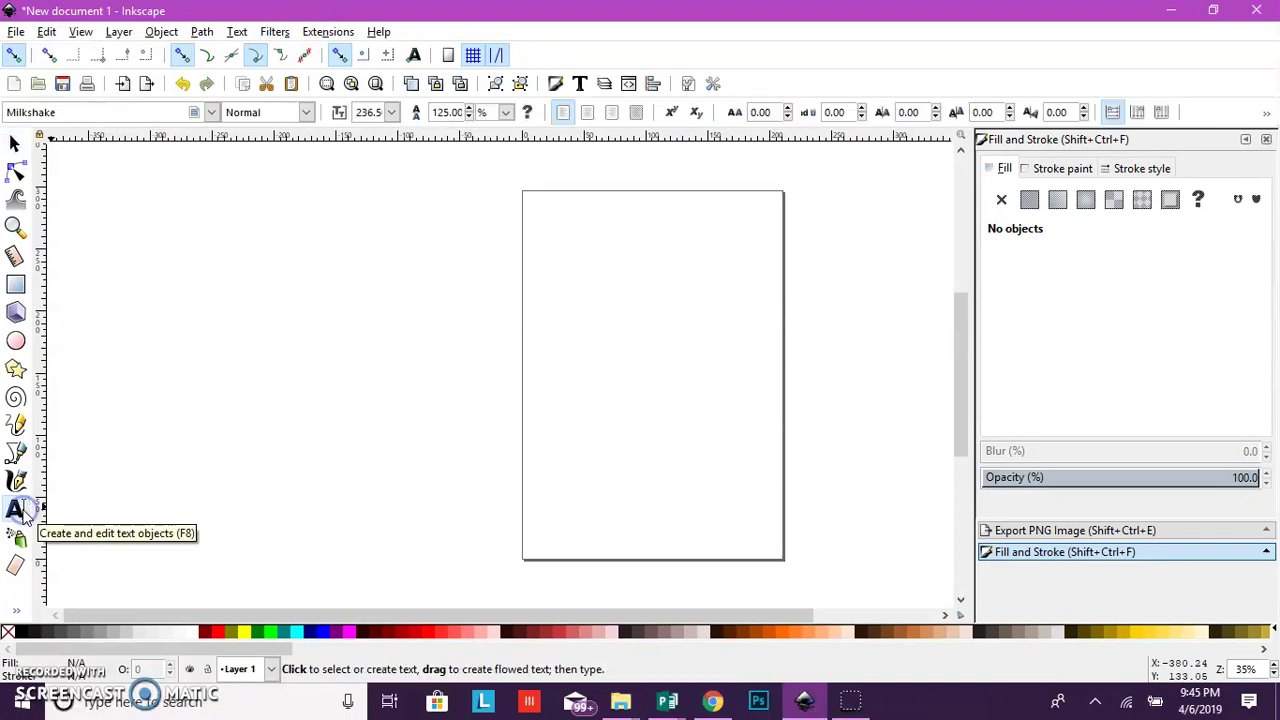
pyautogui.click(289, 305)
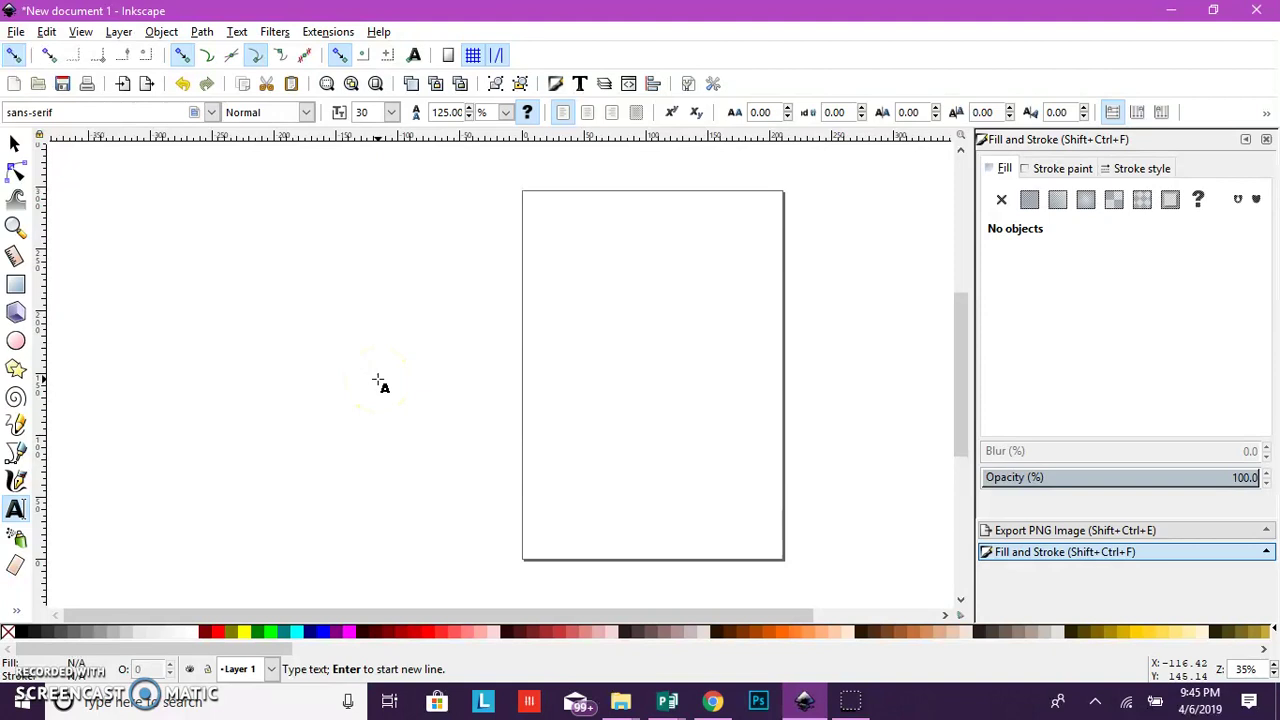
pyautogui.write('Kinaya')
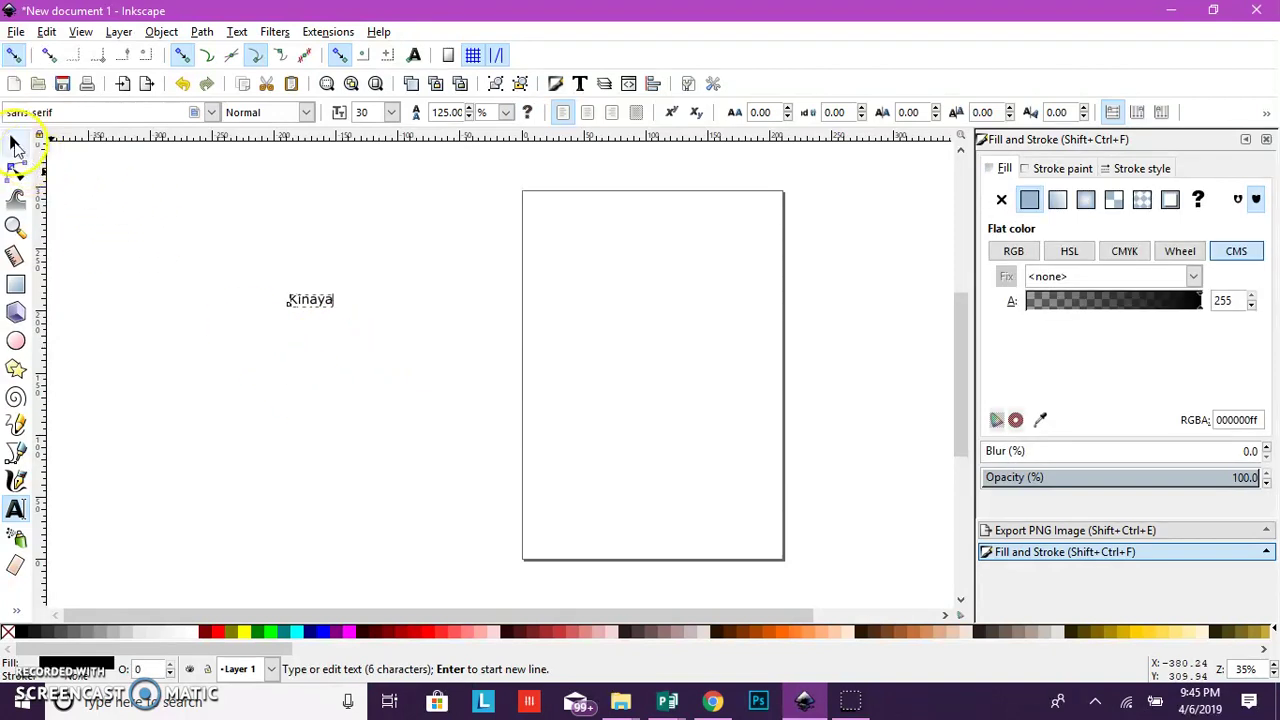
# Scale the Kinaya text up so it partly overlaps the left page edge.
pyautogui.click(15, 145)
pyautogui.moveTo(338, 310)
pyautogui.mouseDown()
pyautogui.moveTo(371, 389)
pyautogui.moveTo(552, 428)
pyautogui.mouseUp()
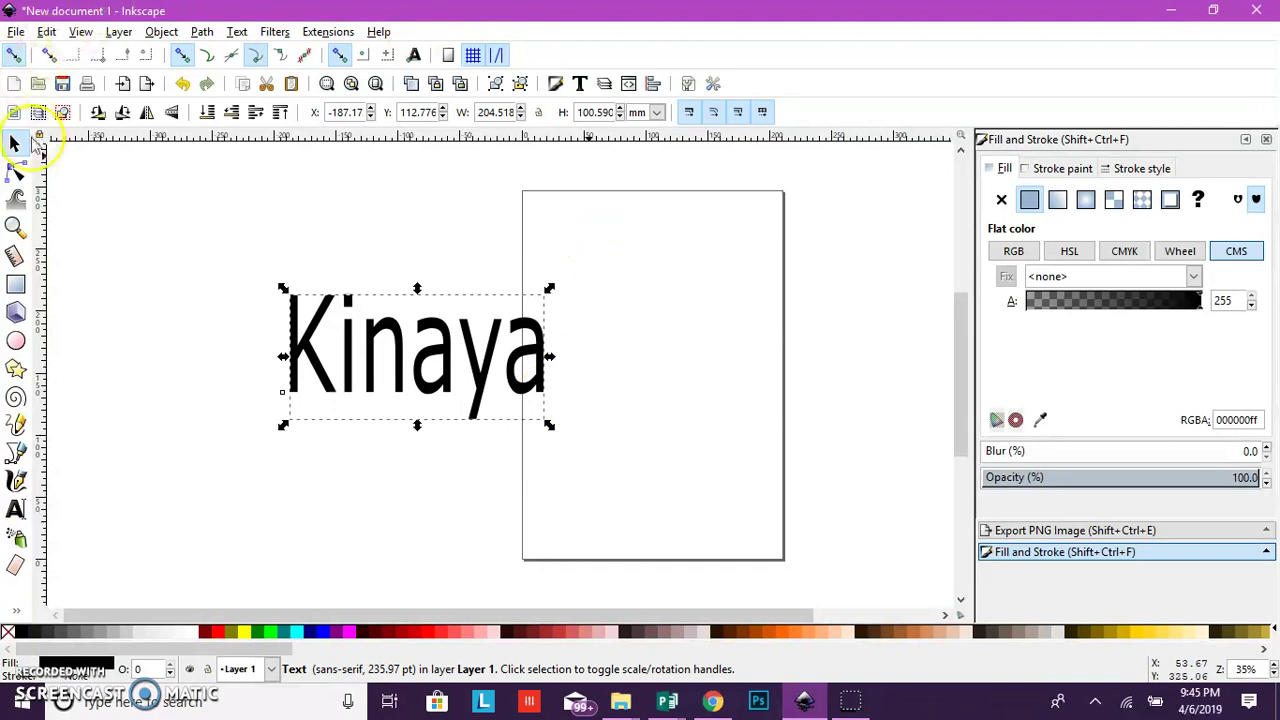
pyautogui.click(16, 512)
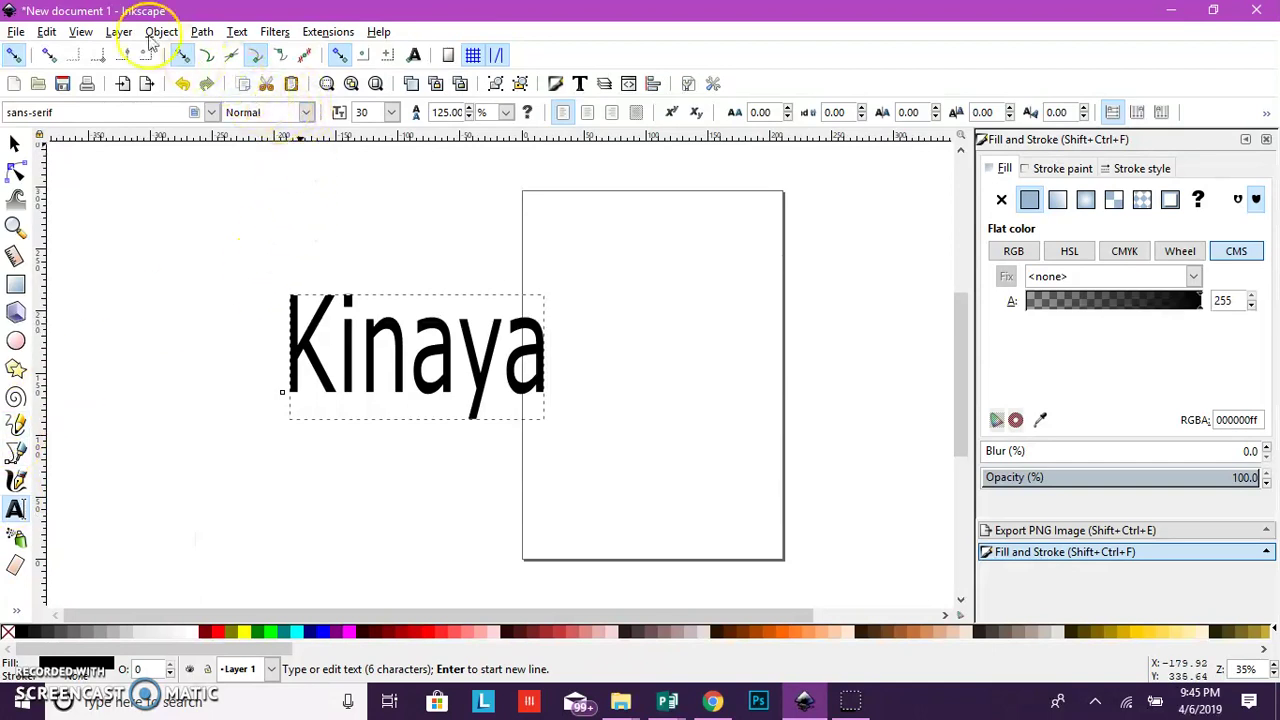
# Set the Kinaya text in the Milkshake script font.
pyautogui.click(213, 113)
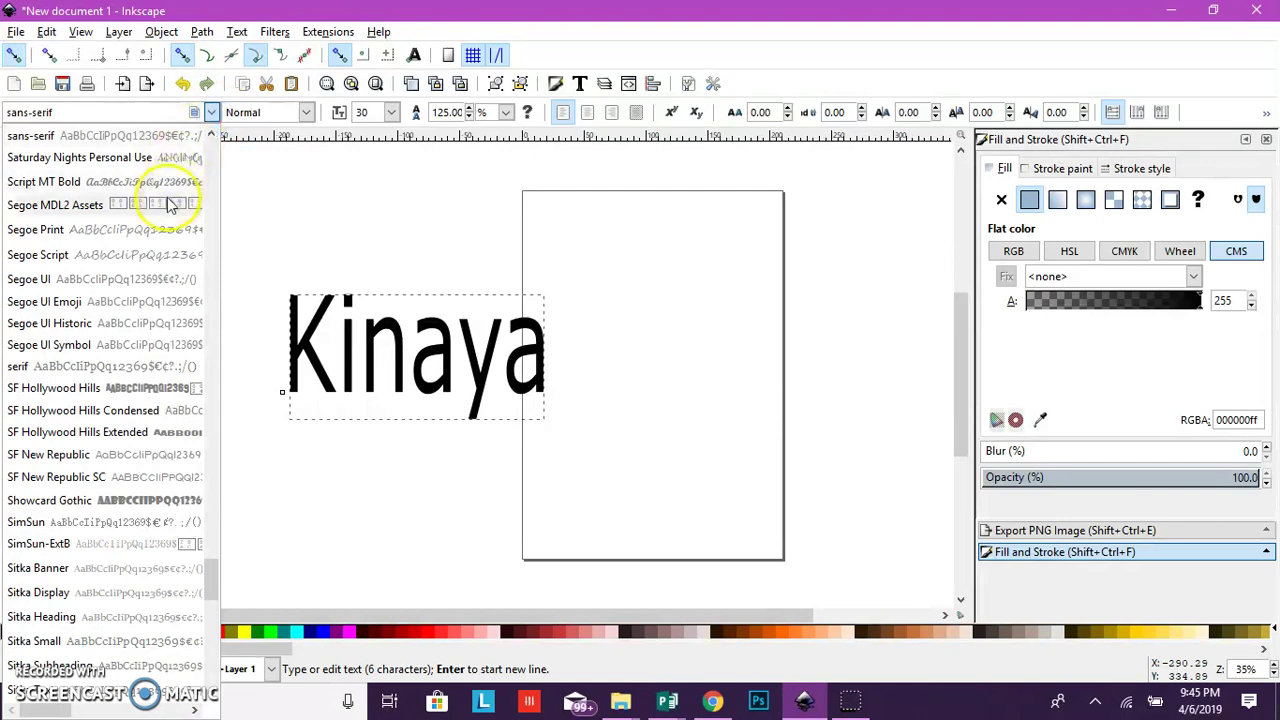
pyautogui.scroll(-5, 170, 205)
pyautogui.scroll(-5, 175, 210)
pyautogui.scroll(-5, 175, 205)
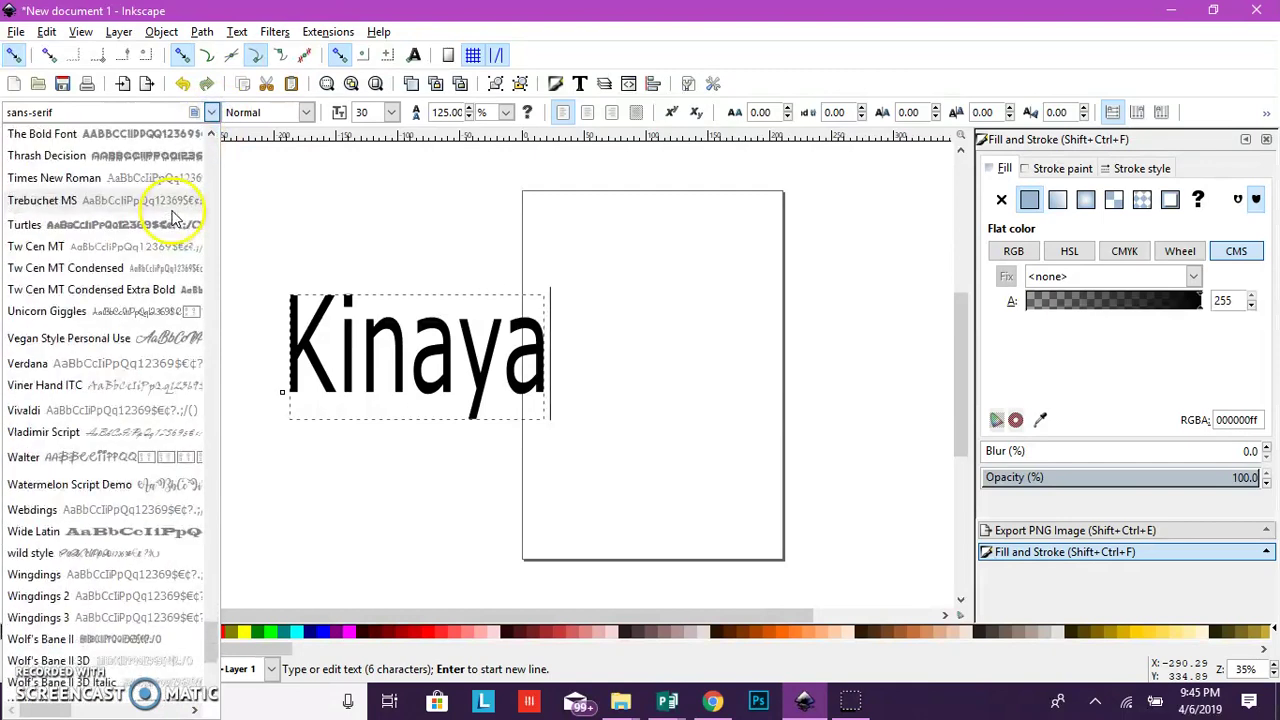
pyautogui.scroll(-4, 175, 200)
pyautogui.scroll(5, 20, 513)
pyautogui.scroll(3, 20, 513)
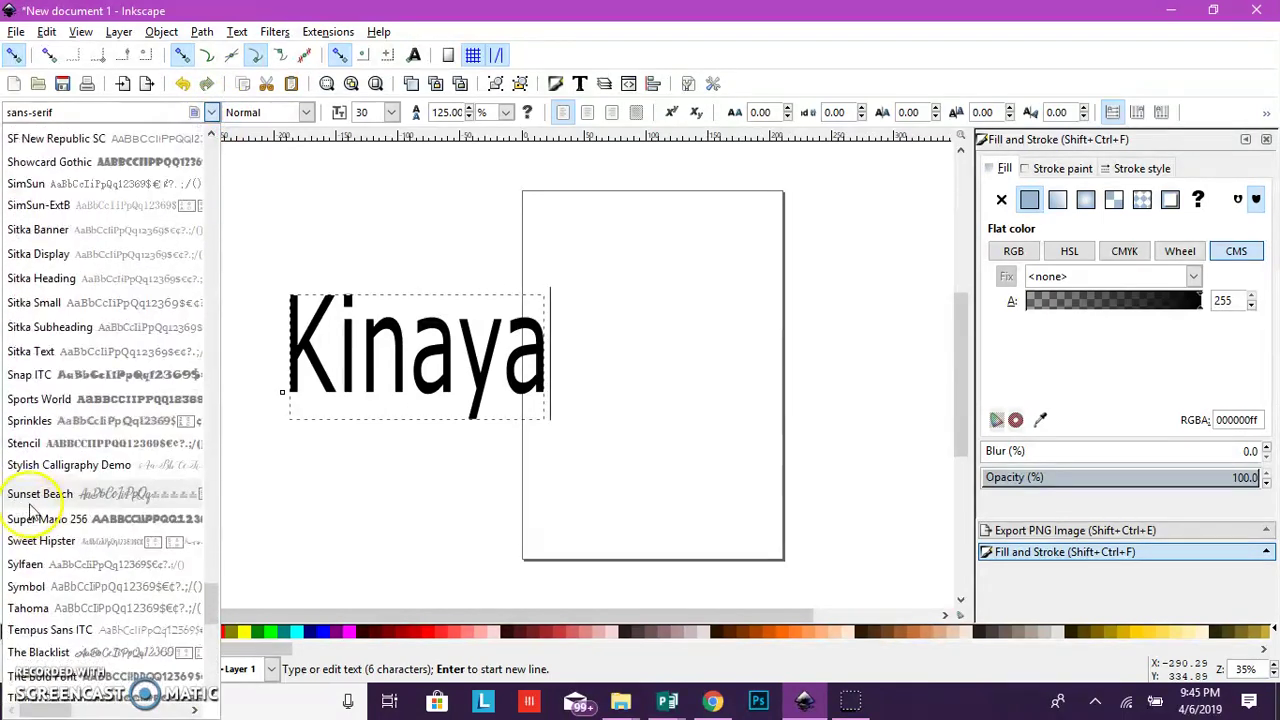
pyautogui.scroll(5, 18, 515)
pyautogui.scroll(5, 84, 412)
pyautogui.scroll(3, 85, 405)
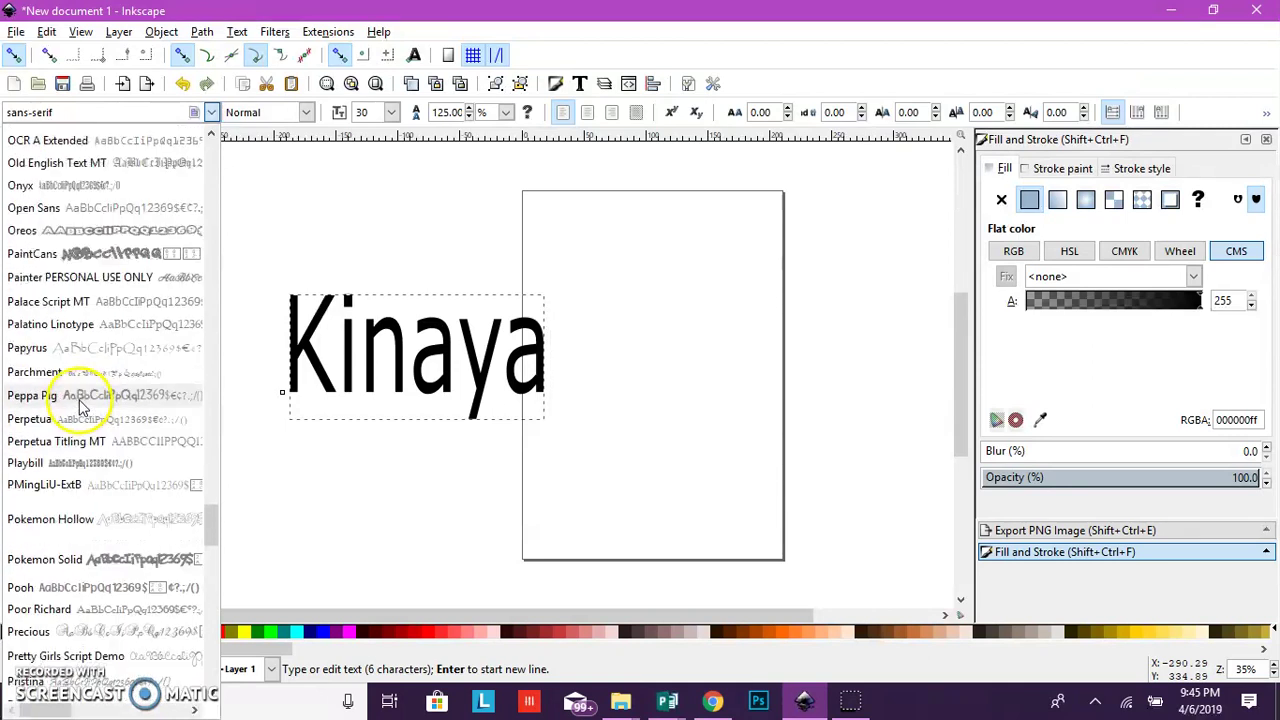
pyautogui.scroll(3, 80, 408)
pyautogui.scroll(4, 95, 380)
pyautogui.scroll(3, 100, 345)
pyautogui.scroll(1, 130, 290)
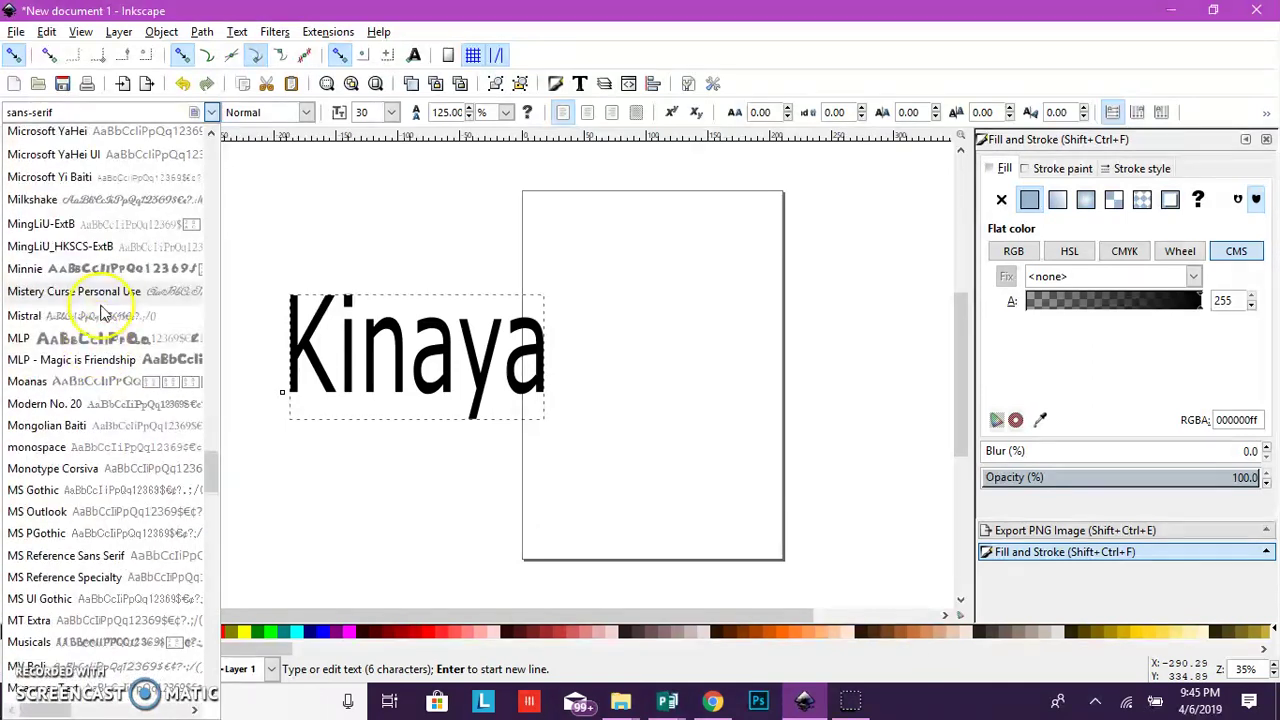
pyautogui.click(100, 199)
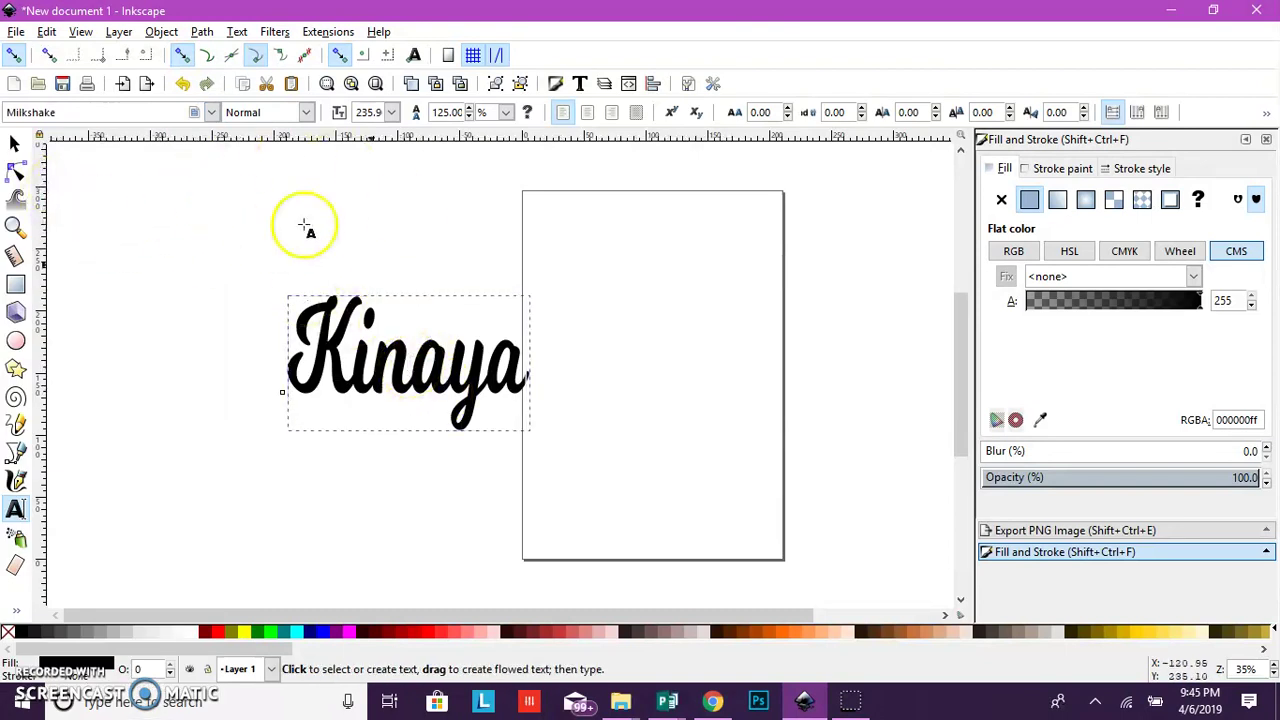
# Stretch Kinaya slightly wider and move it onto the upper part of the page.
pyautogui.click(14, 143)
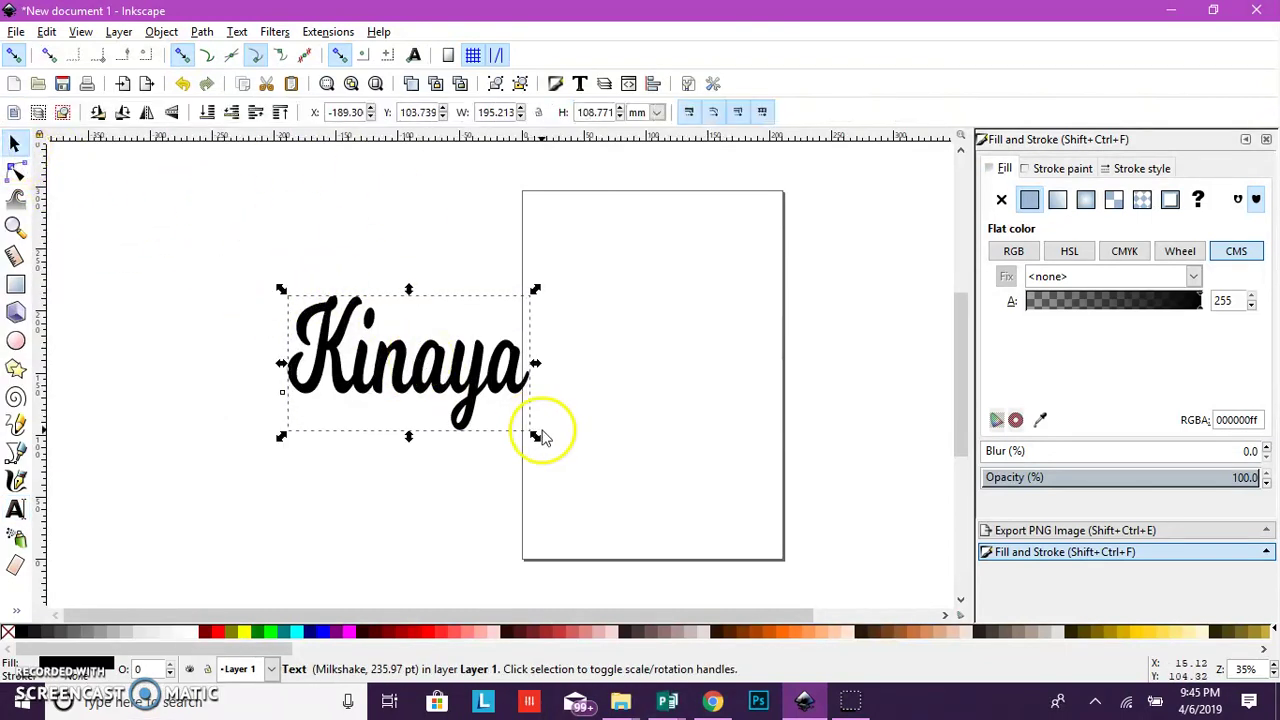
pyautogui.moveTo(535, 436); pyautogui.dragTo(573, 442)
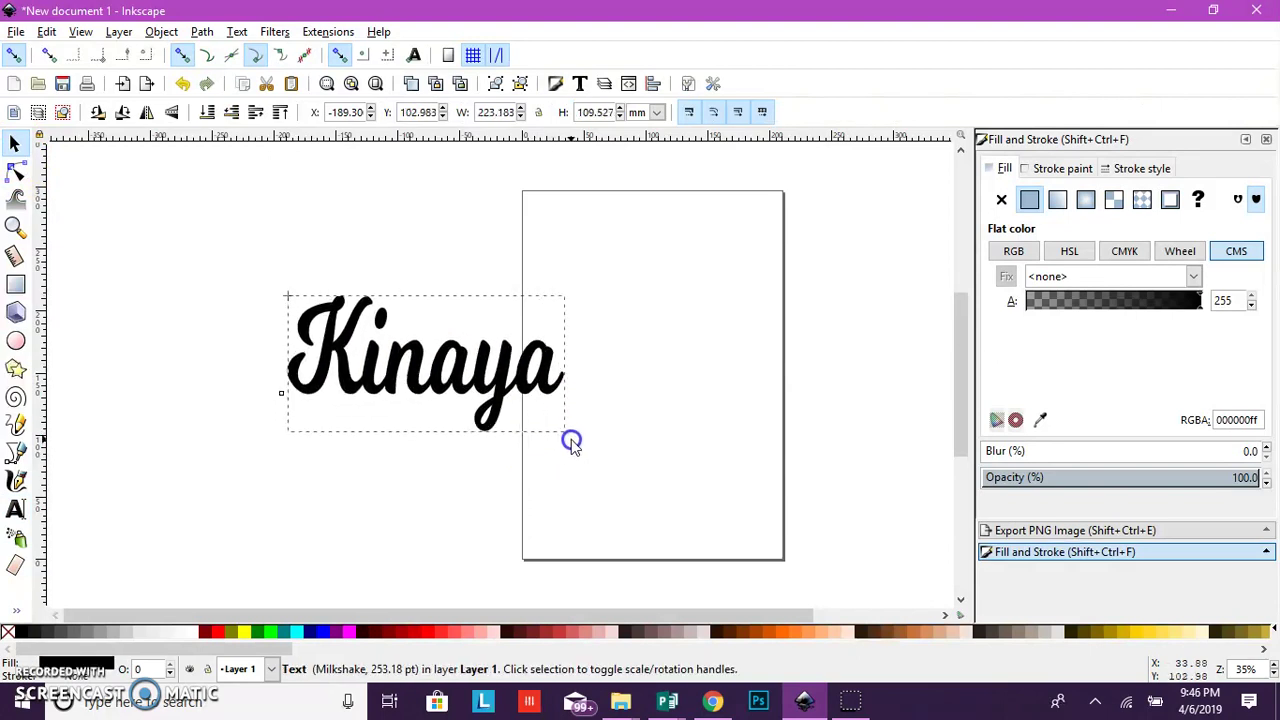
pyautogui.moveTo(516, 392)
pyautogui.mouseDown()
pyautogui.moveTo(735, 370)
pyautogui.moveTo(703, 359)
pyautogui.mouseUp()
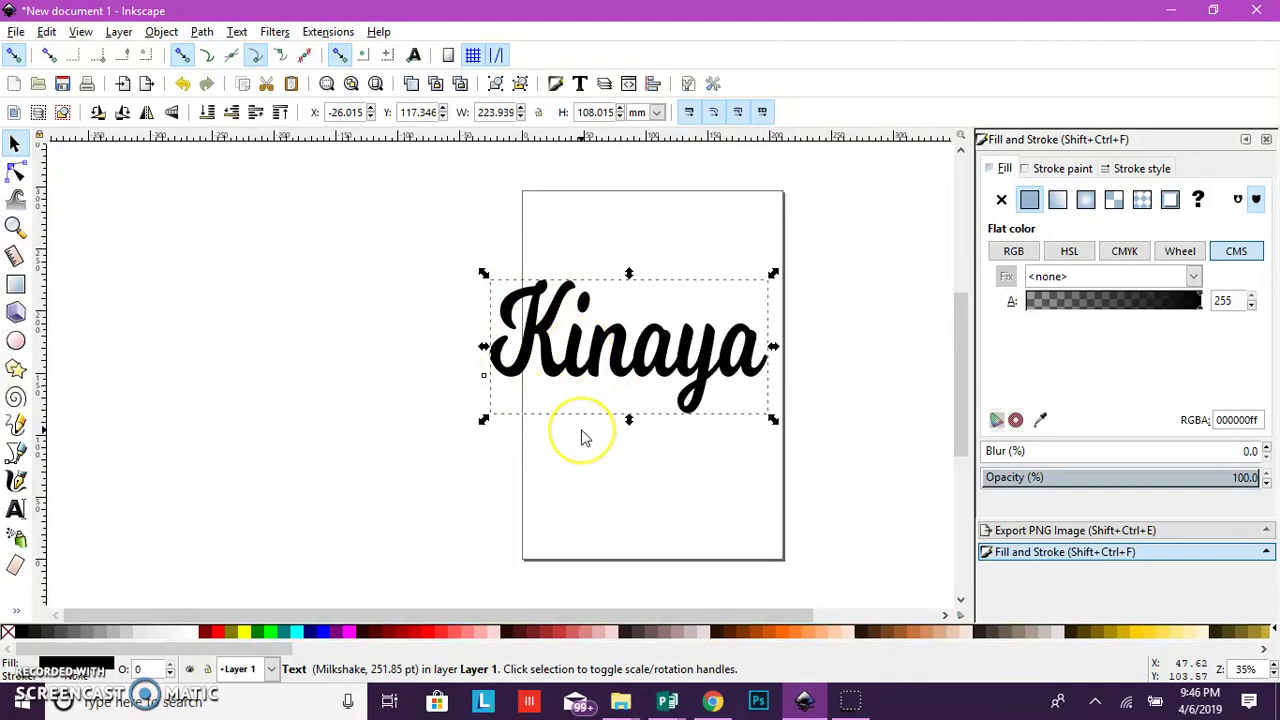
# Switch to the Paint Bucket and set its Grow/shrink to 13 pt.
pyautogui.click(291, 474)
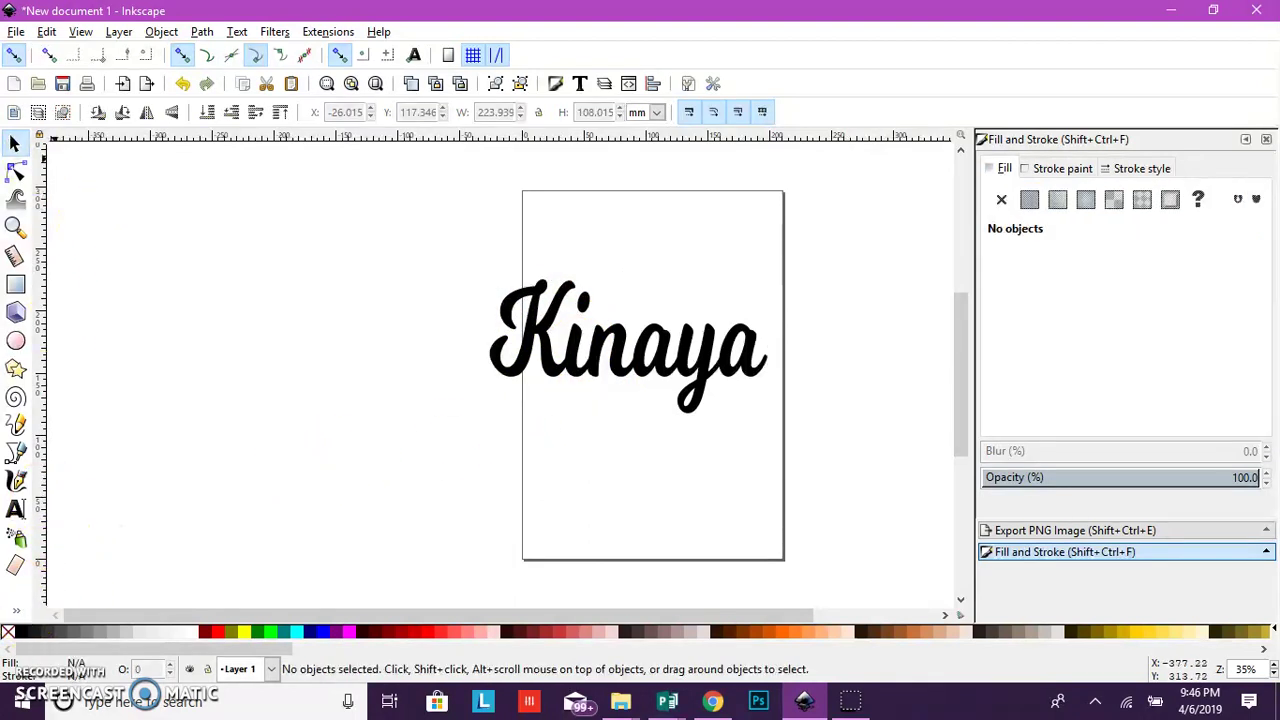
pyautogui.click(16, 609)
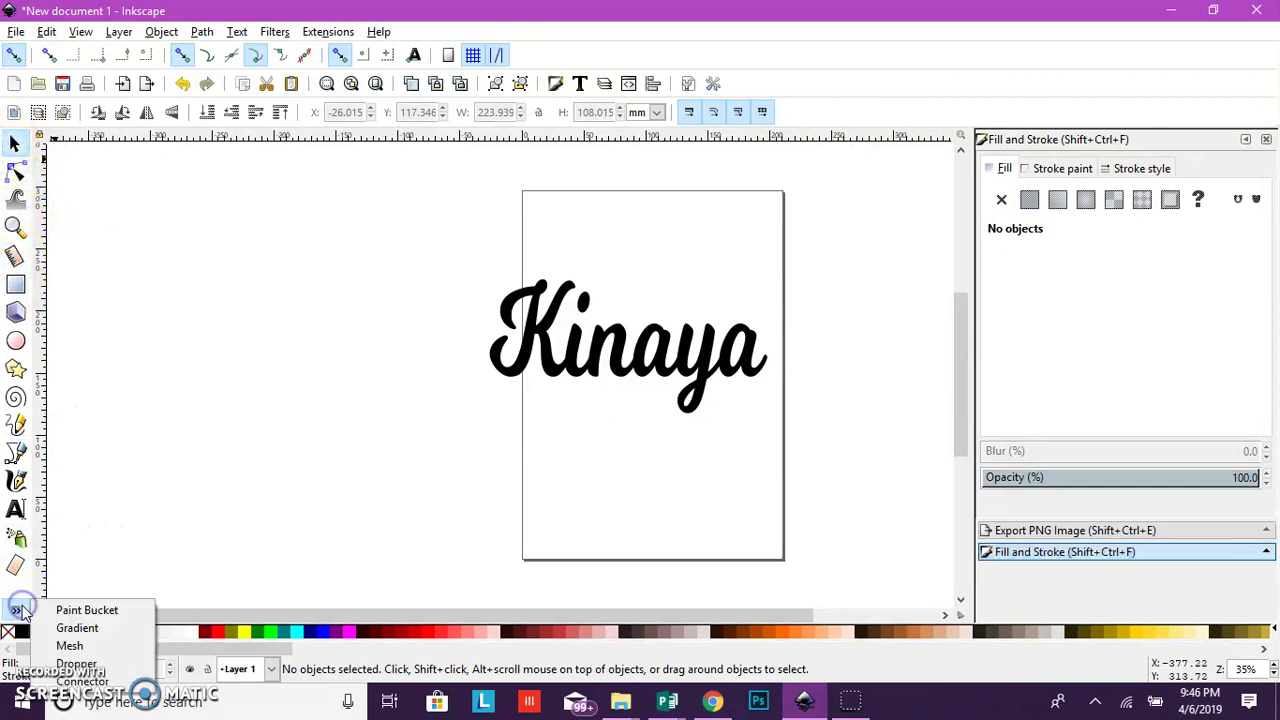
pyautogui.click(85, 610)
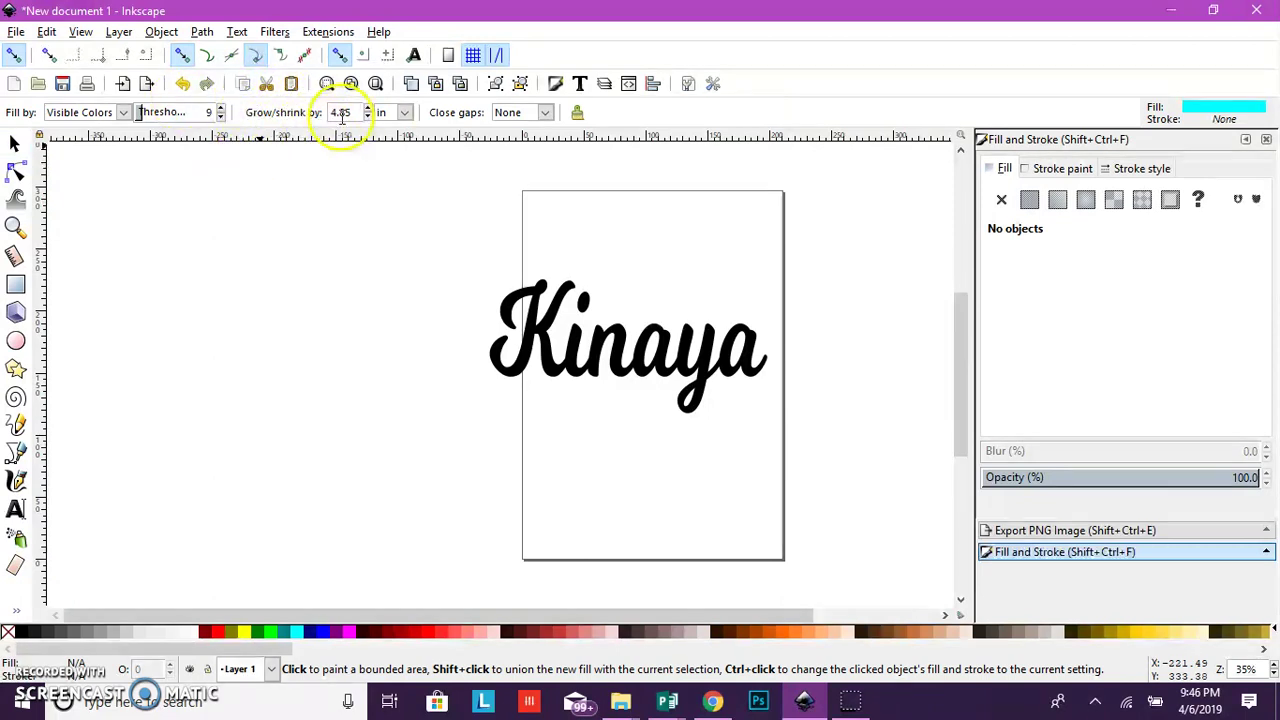
pyautogui.click(404, 113)
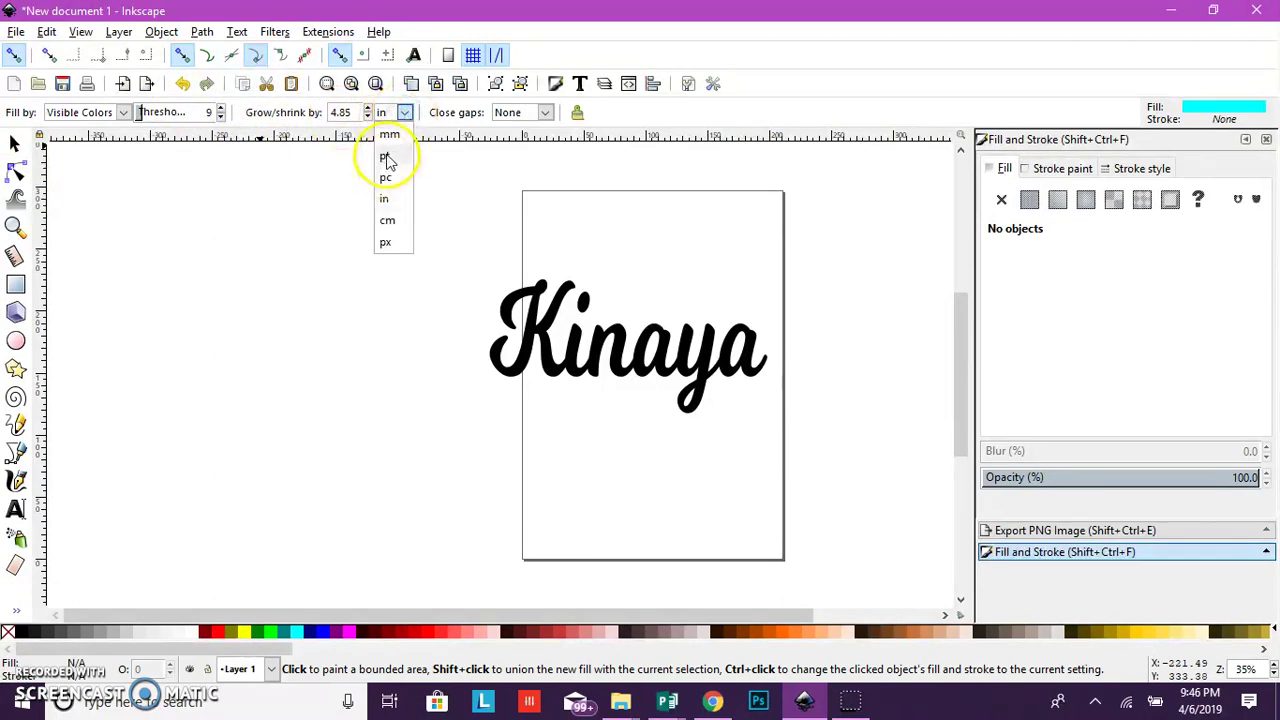
pyautogui.click(385, 156)
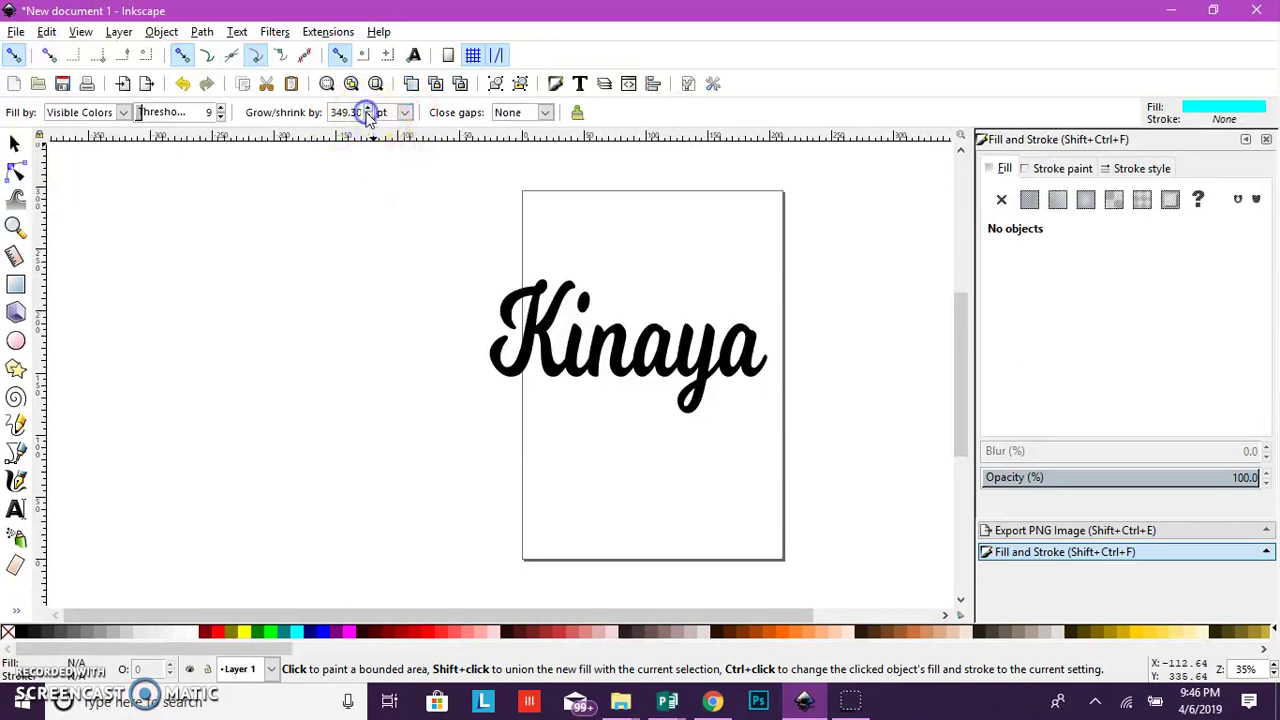
pyautogui.moveTo(371, 118); pyautogui.dragTo(371, 118)
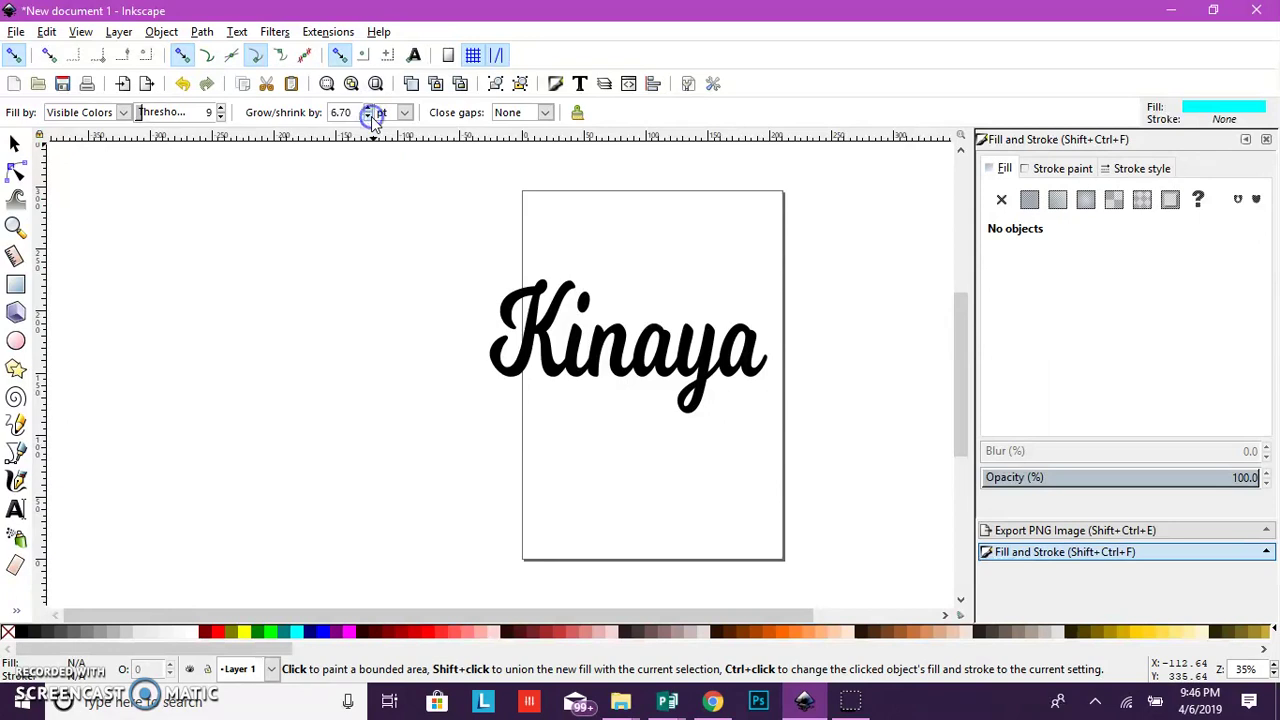
pyautogui.click(359, 112)
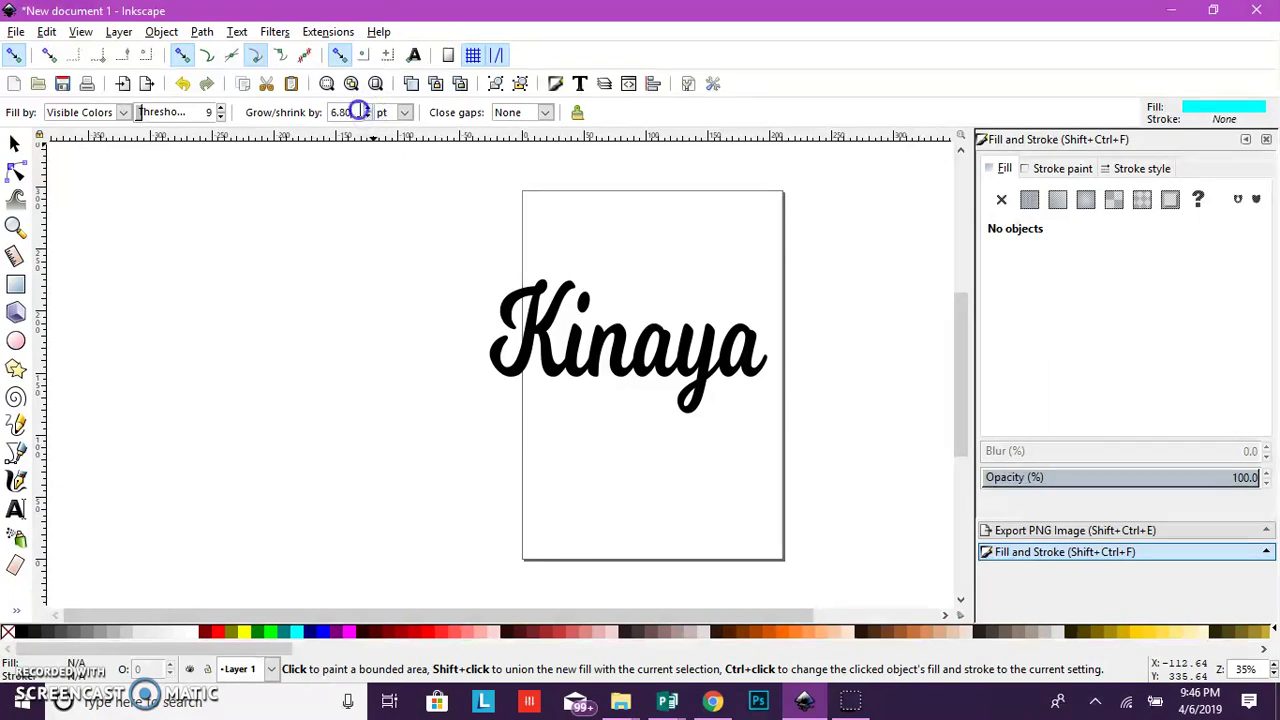
pyautogui.write('13')
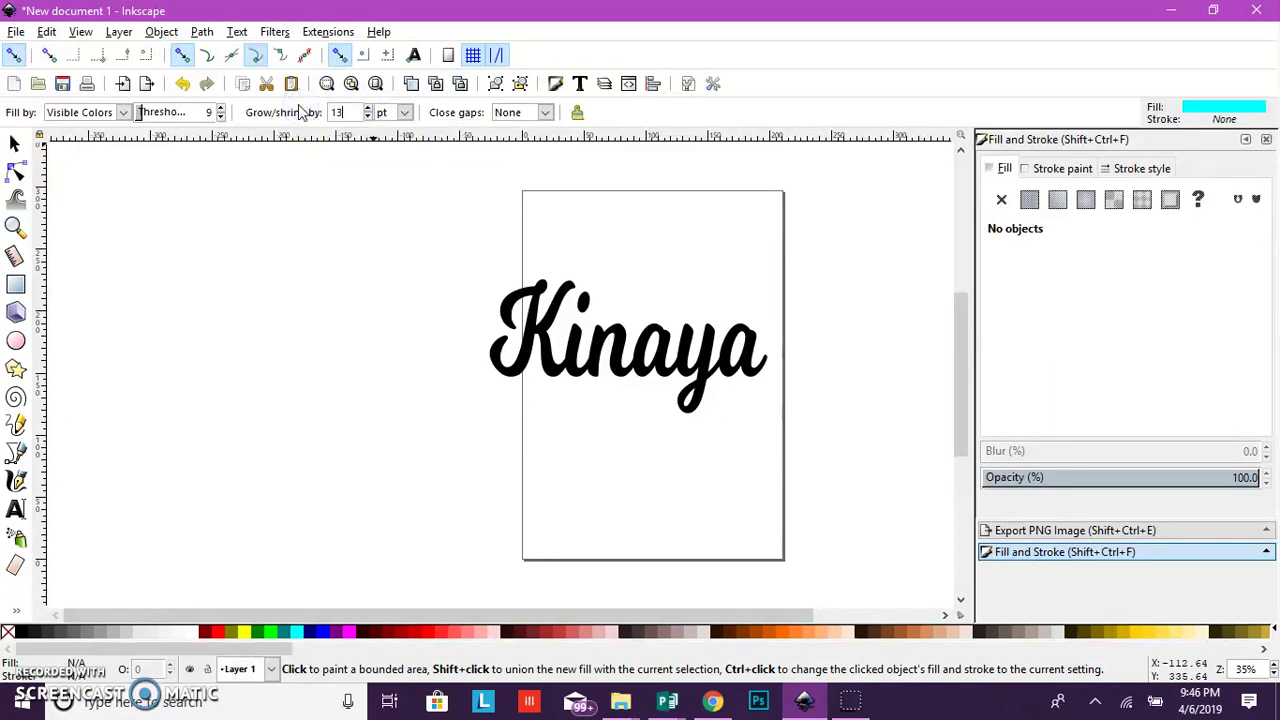
pyautogui.click(352, 202)
# Bucket-fill Kinaya's letters in cyan and lower that fill to the bottom, behind the text.
pyautogui.moveTo(470, 300); pyautogui.dragTo(560, 305)
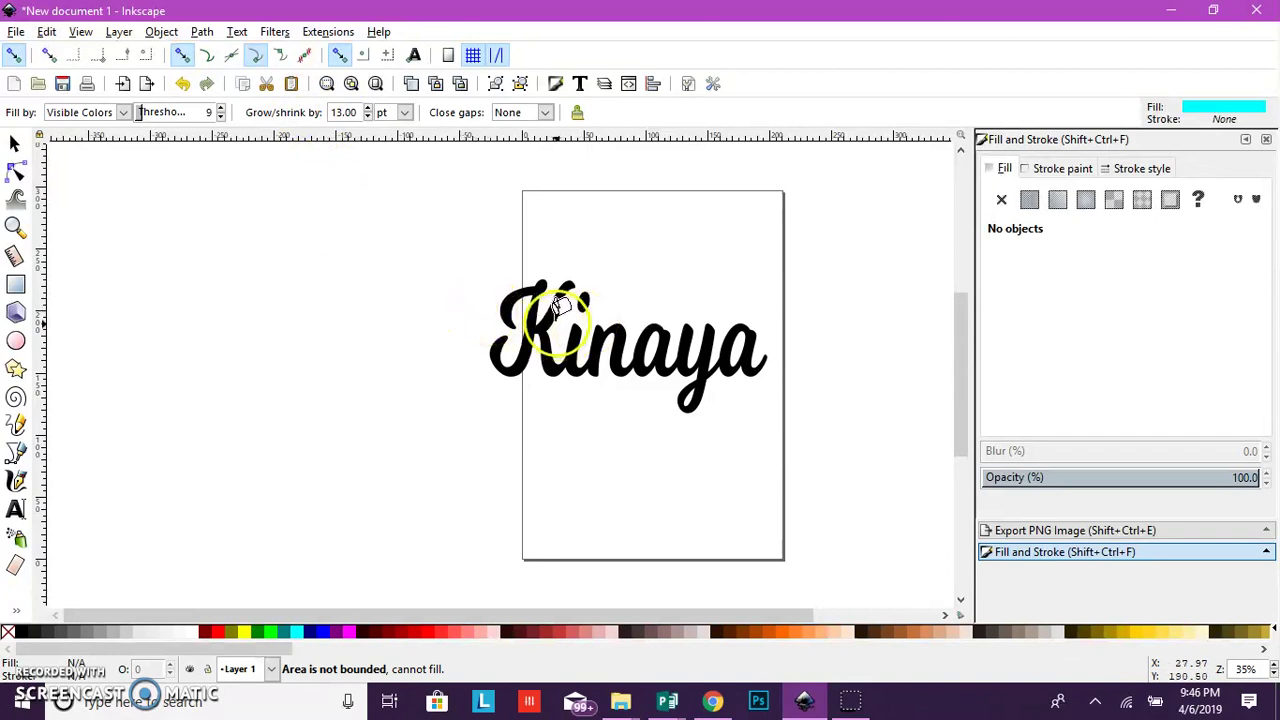
pyautogui.click(562, 302)
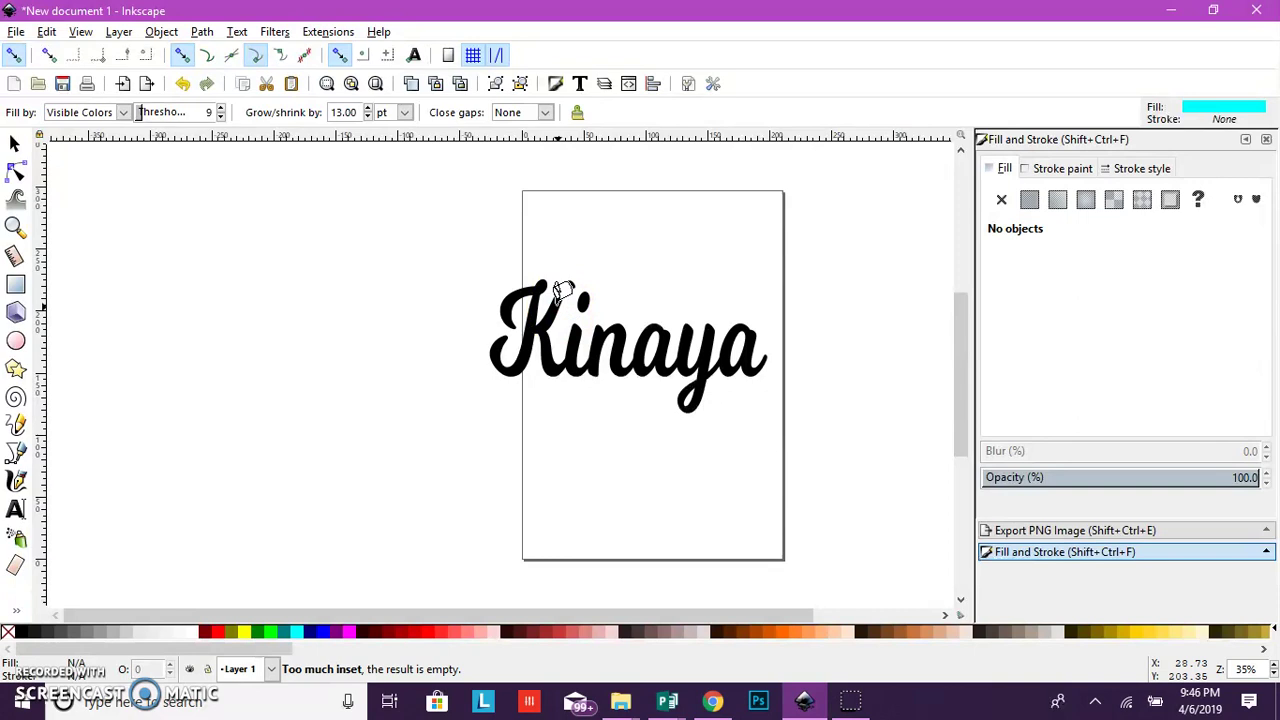
pyautogui.click(558, 305)
pyautogui.click(572, 298)
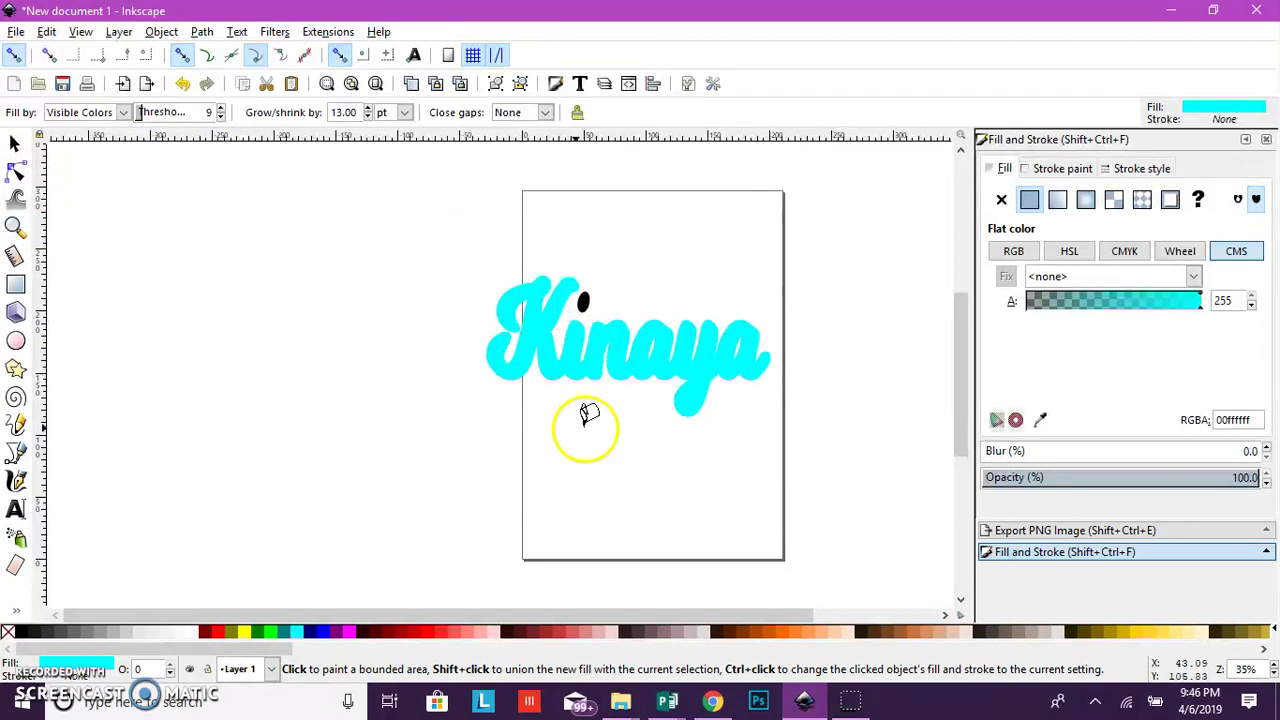
pyautogui.click(158, 32)
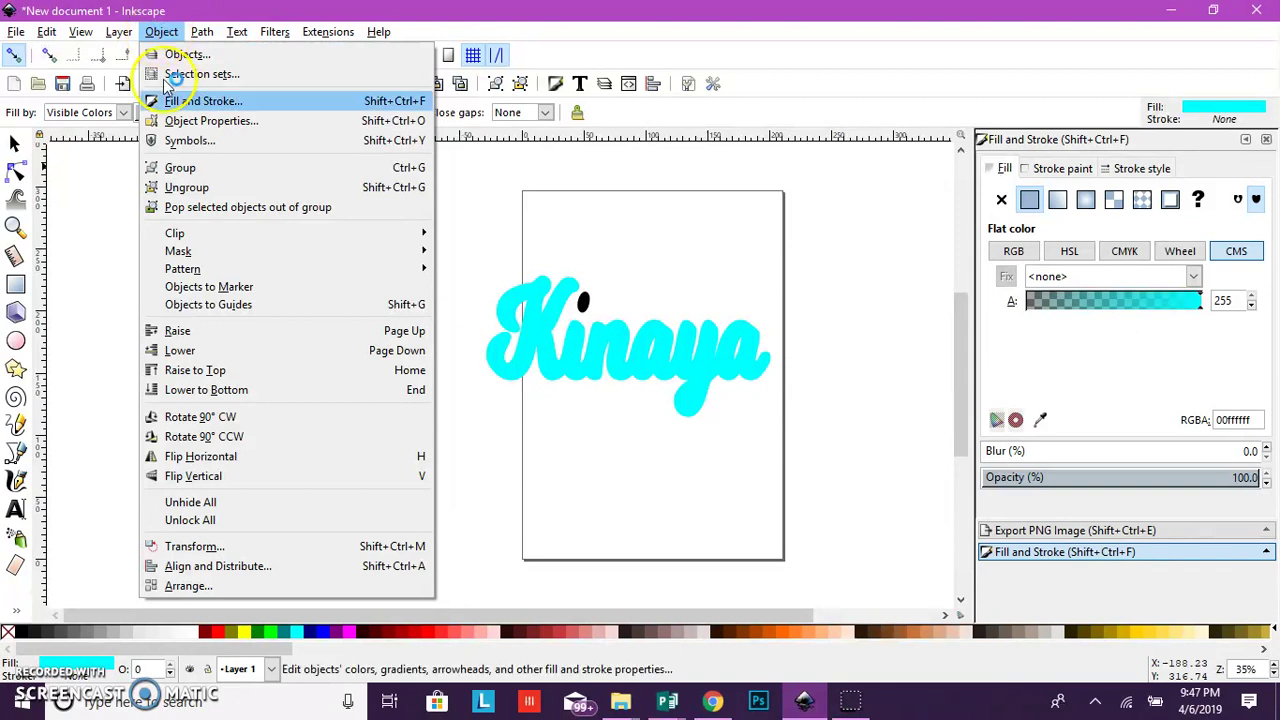
pyautogui.click(226, 398)
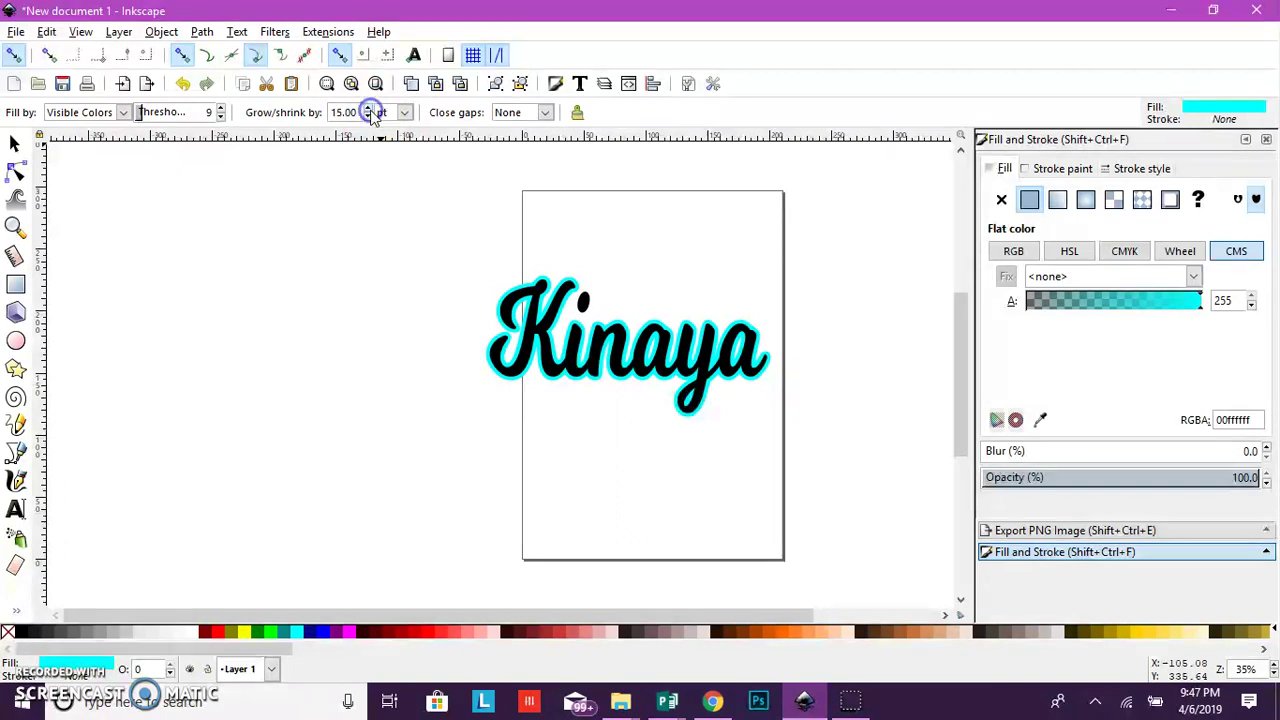
pyautogui.click(368, 108)
pyautogui.click(540, 320)
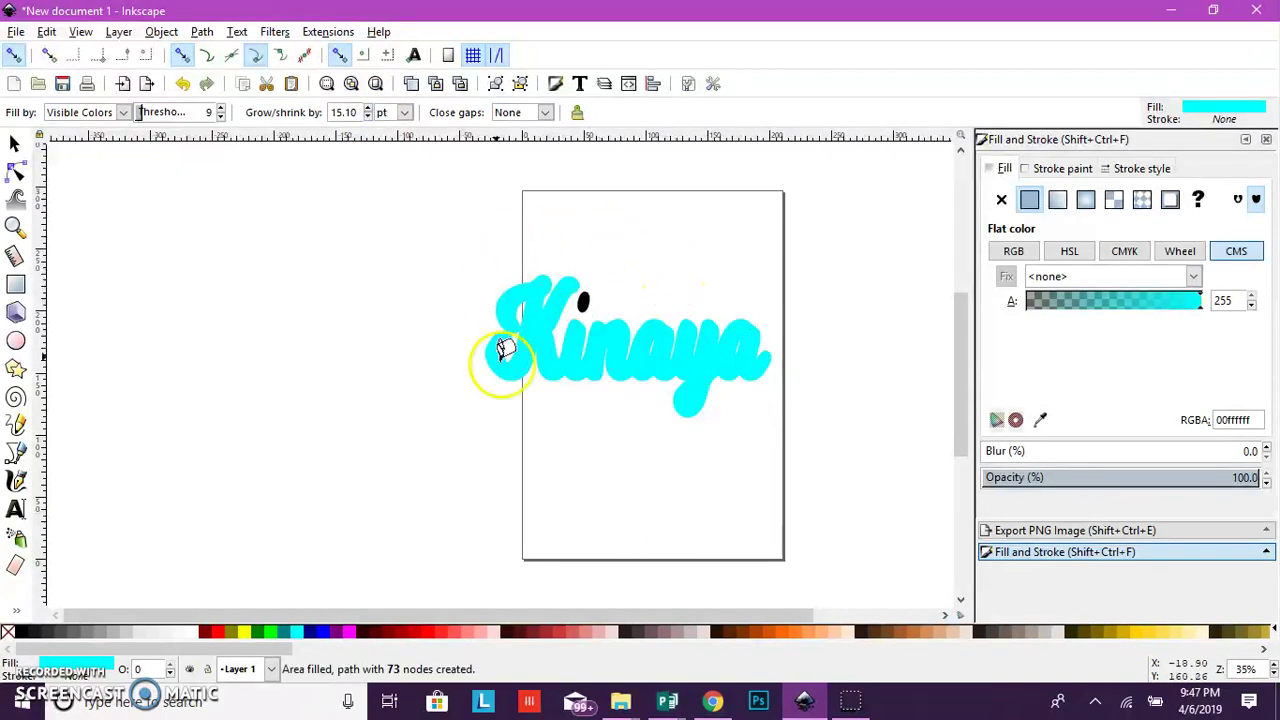
pyautogui.click(161, 31)
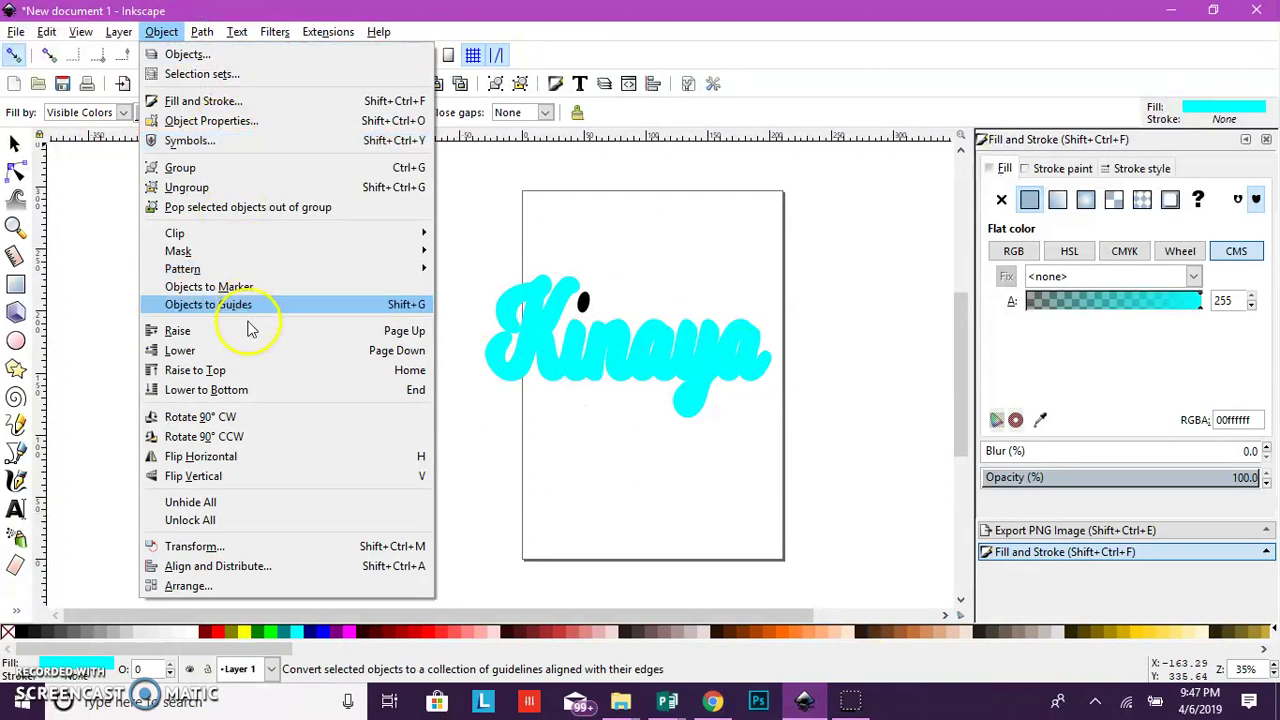
pyautogui.click(245, 389)
pyautogui.click(14, 143)
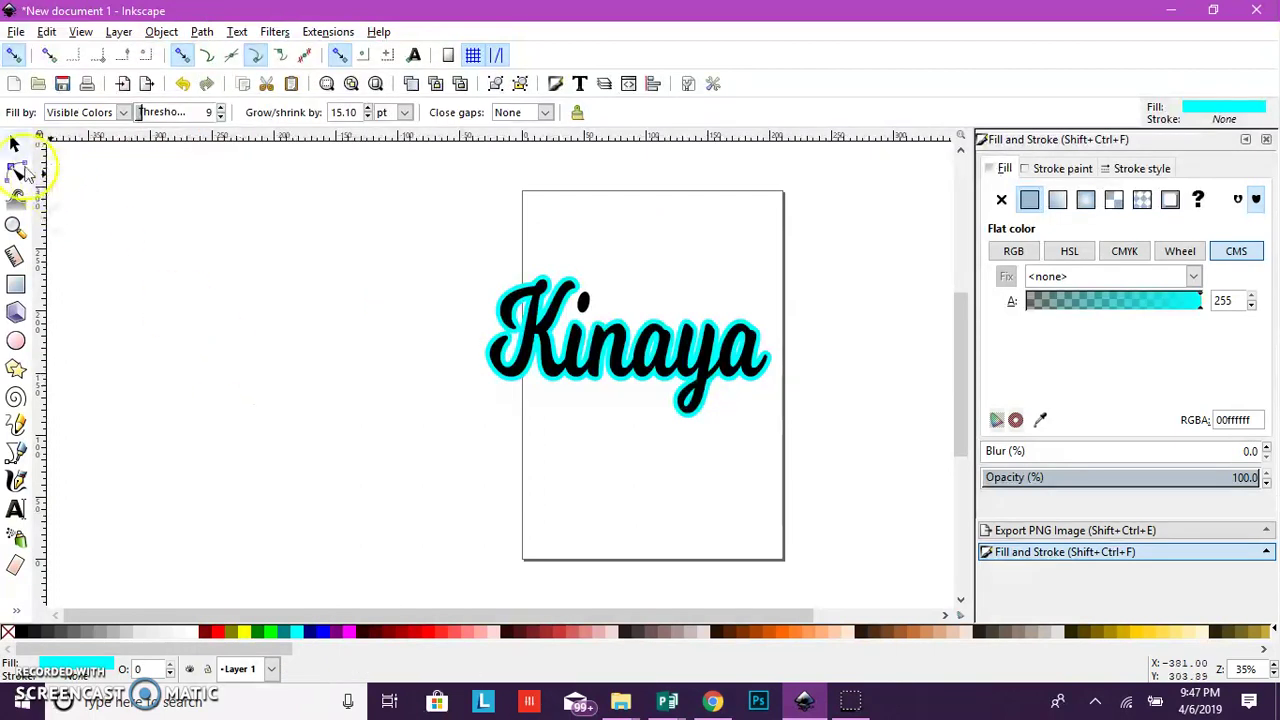
pyautogui.click(575, 292)
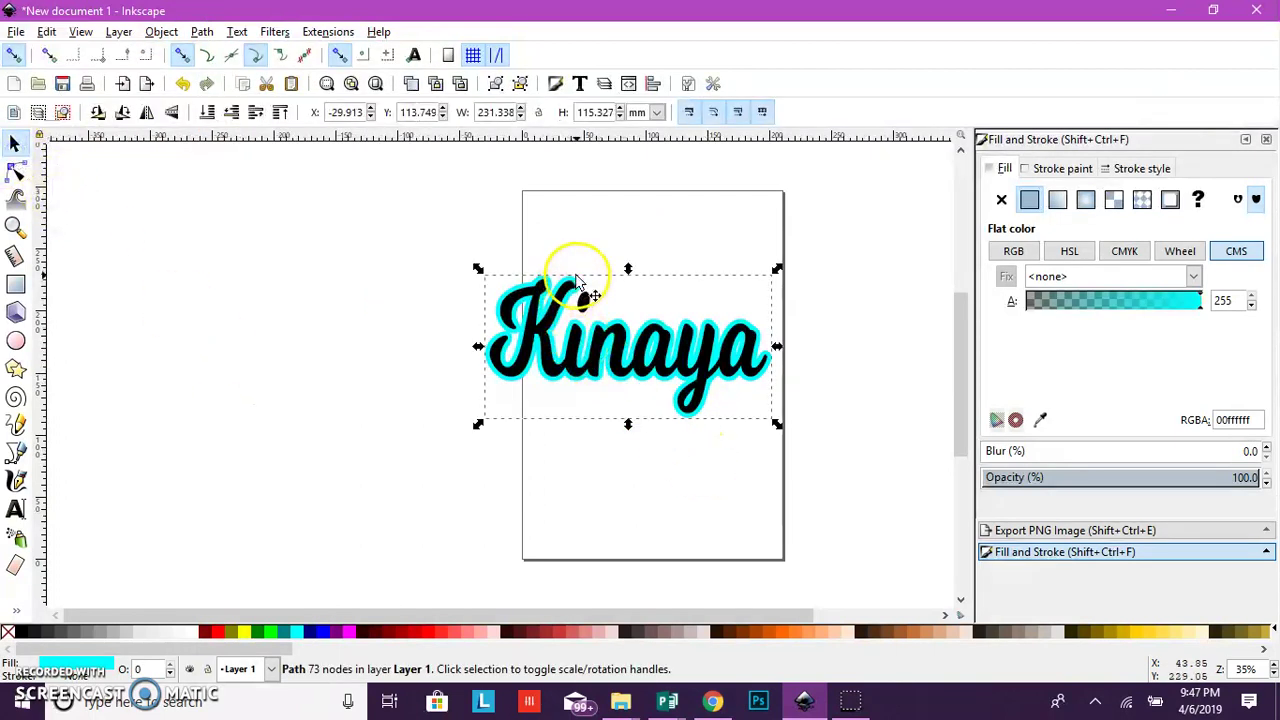
pyautogui.moveTo(573, 292); pyautogui.dragTo(452, 276)
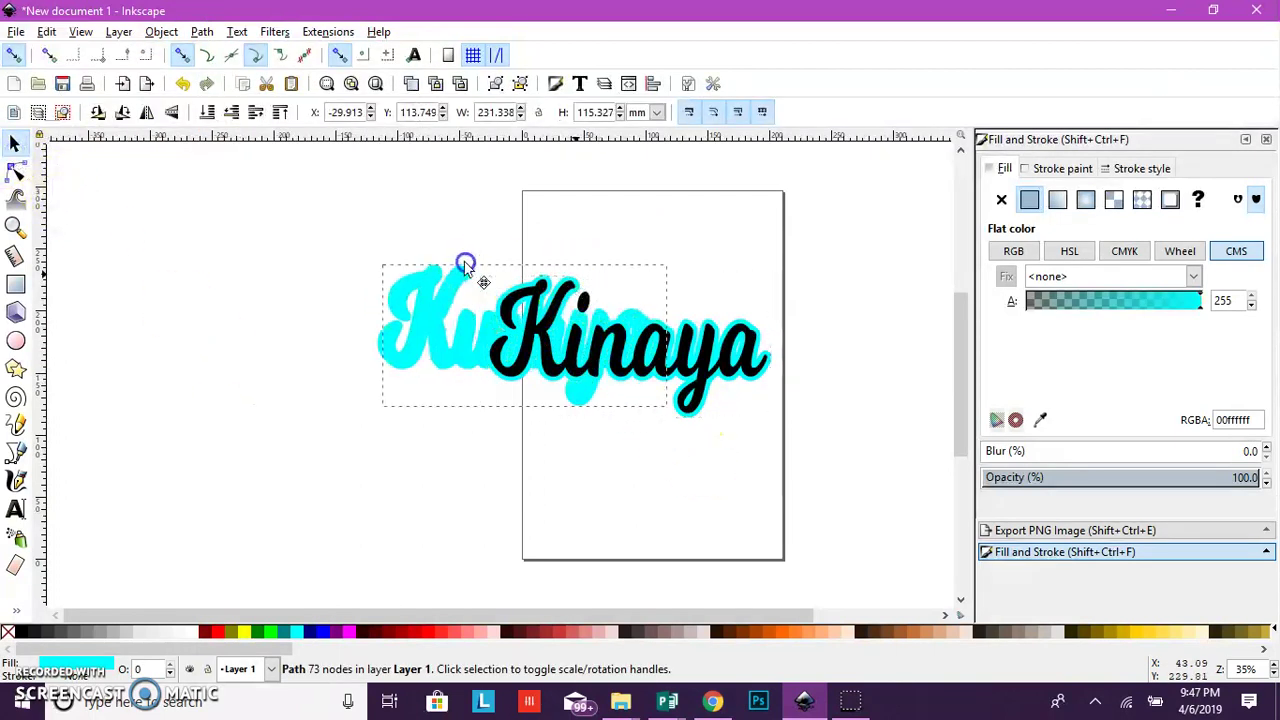
pyautogui.click(710, 350)
pyautogui.press('Delete')
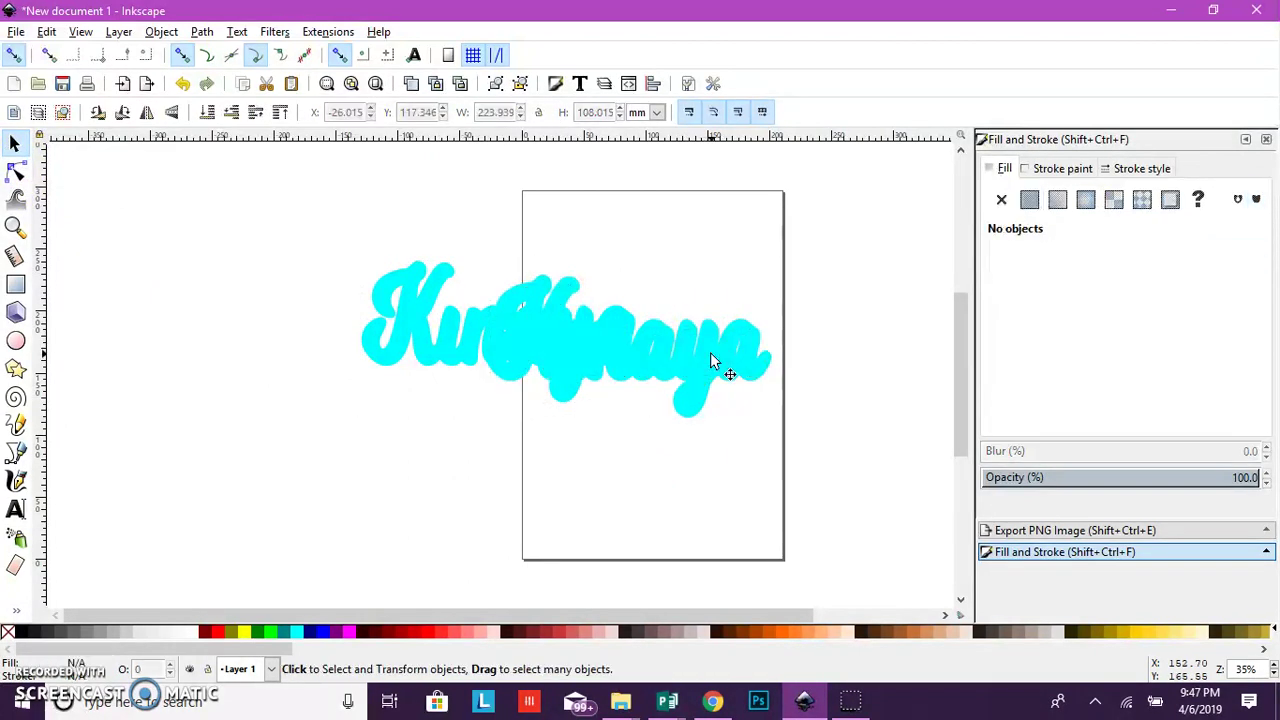
pyautogui.click(16, 31)
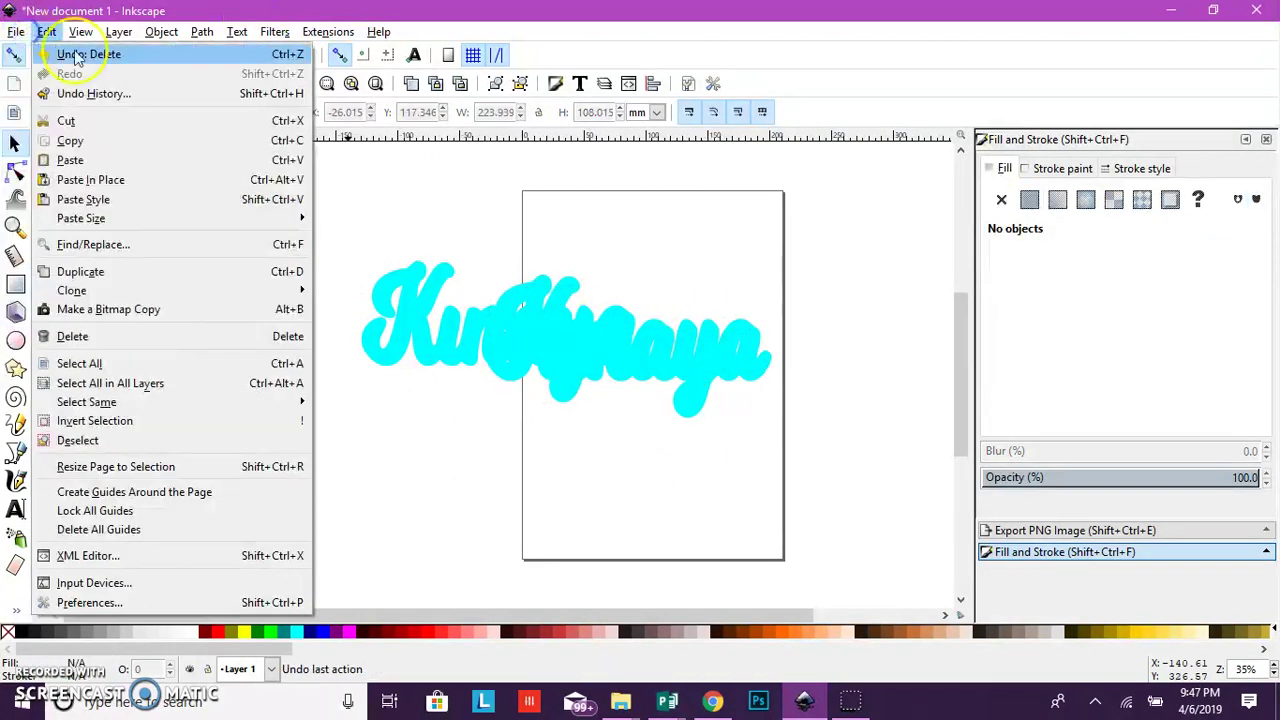
pyautogui.click(60, 50)
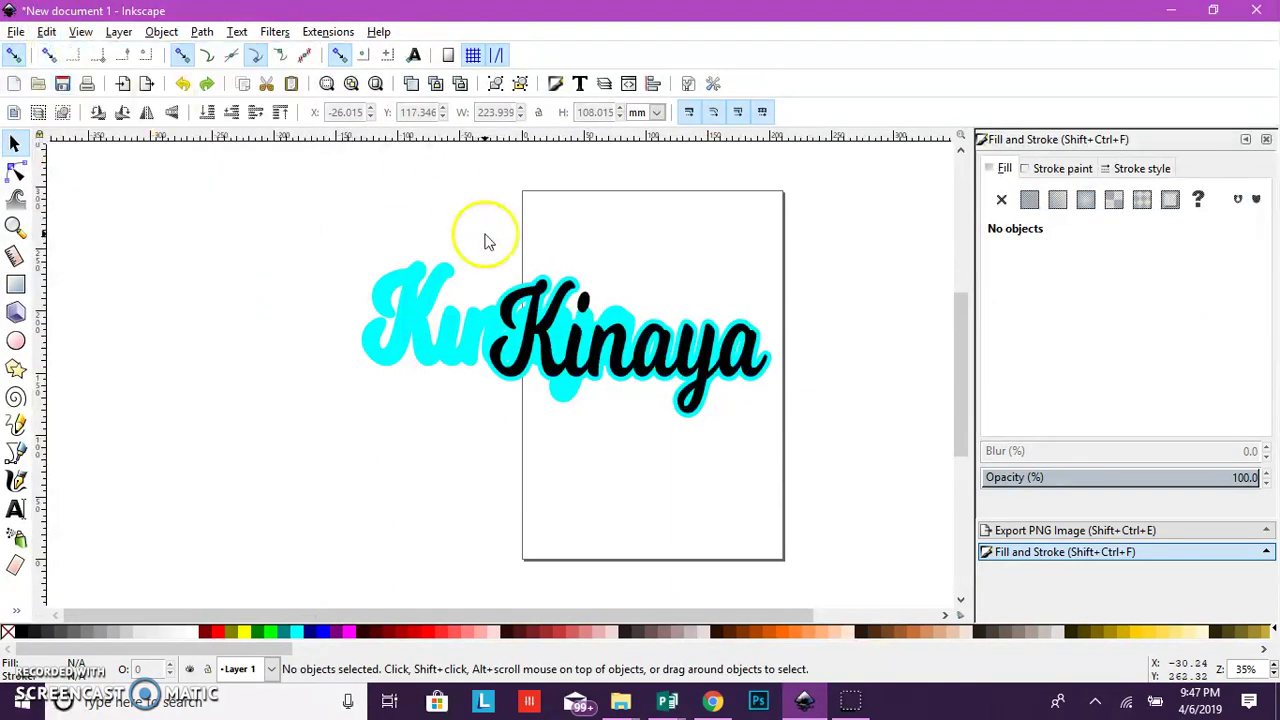
pyautogui.click(632, 355)
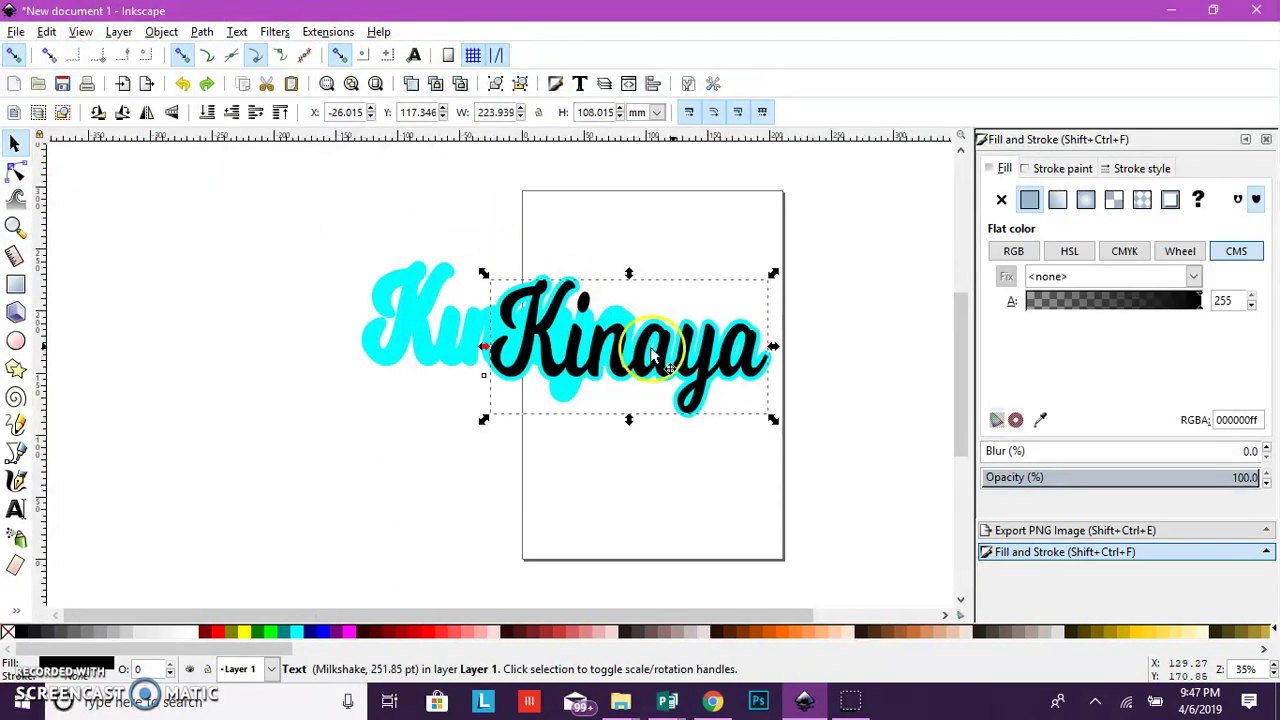
pyautogui.keyDown('alt'); pyautogui.click(700, 420); pyautogui.keyUp('alt')
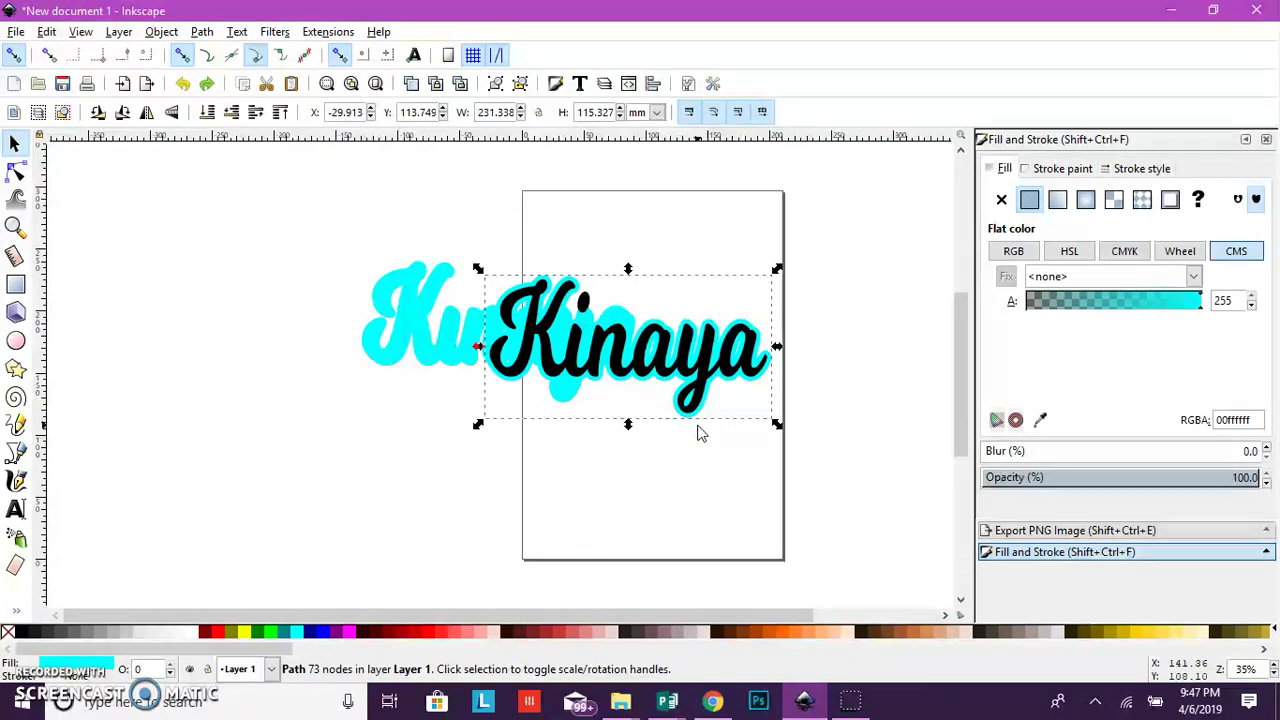
pyautogui.click(700, 432)
pyautogui.click(449, 351)
pyautogui.moveTo(470, 360)
pyautogui.mouseDown()
pyautogui.moveTo(585, 378)
pyautogui.moveTo(578, 367)
pyautogui.mouseUp()
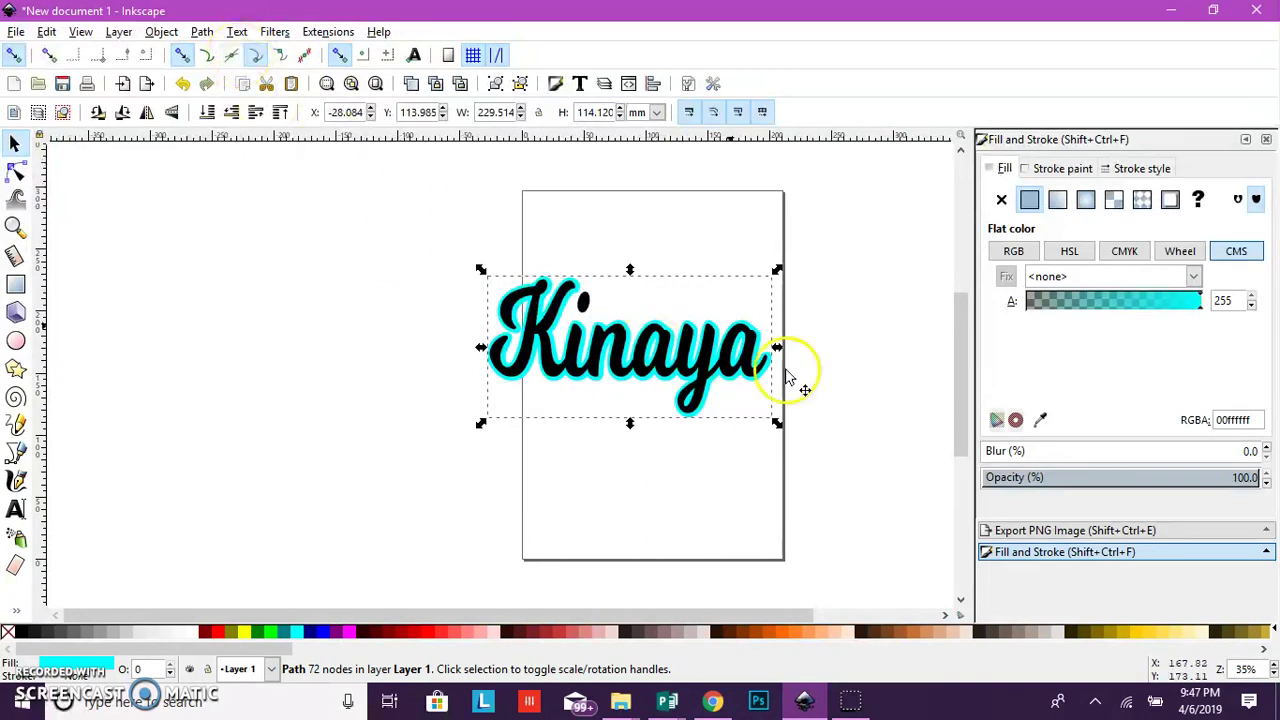
pyautogui.press('Delete')
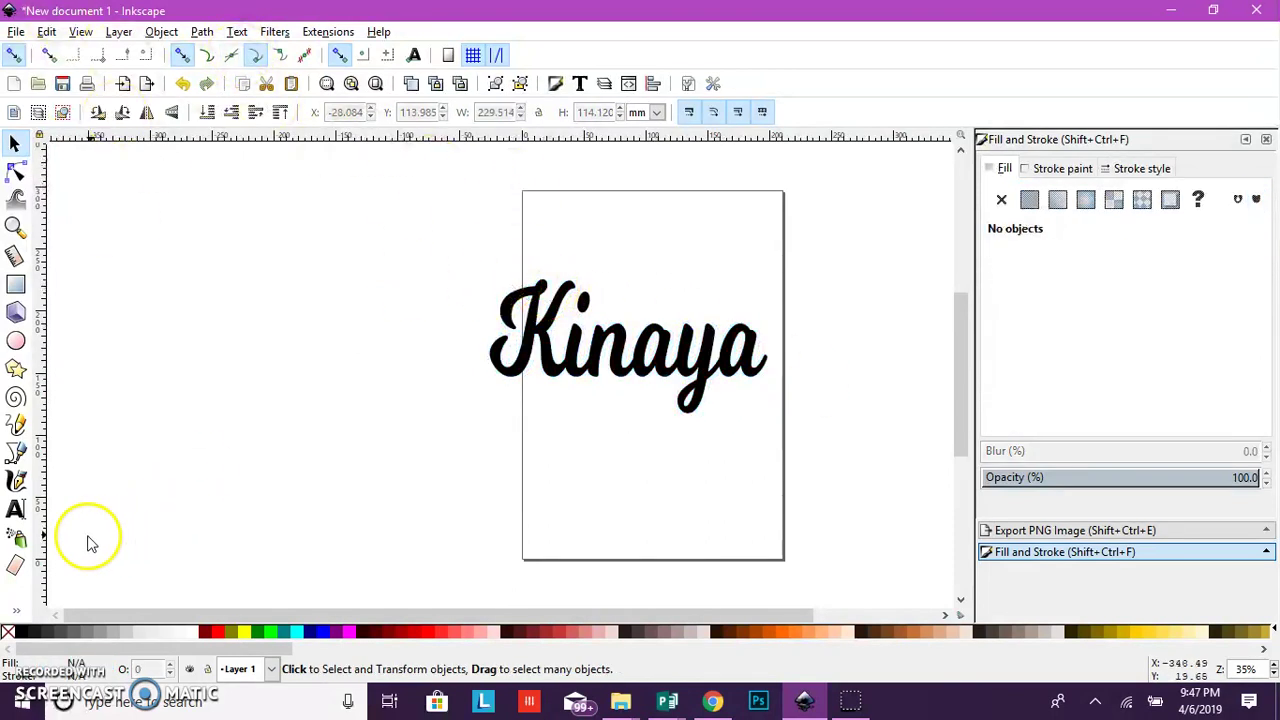
# Reselect the Paint Bucket and fill Kinaya's lettering and its gaps with cyan.
pyautogui.click(16, 610)
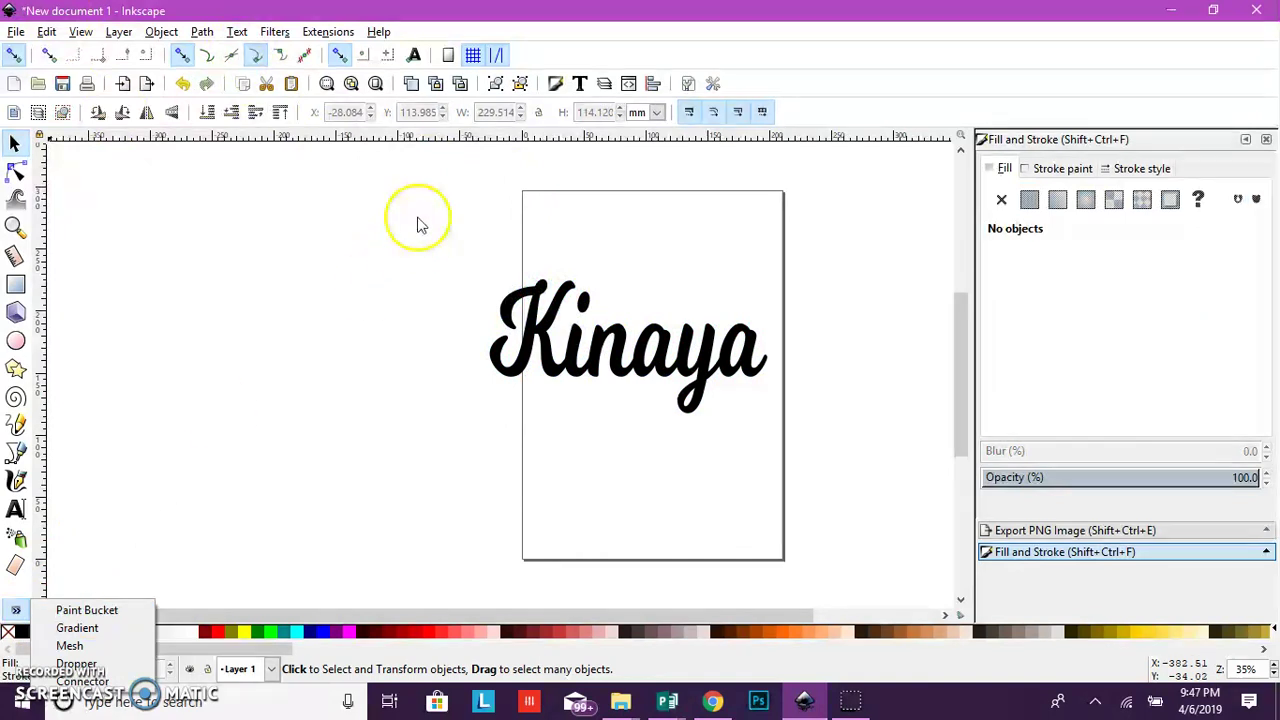
pyautogui.click(87, 610)
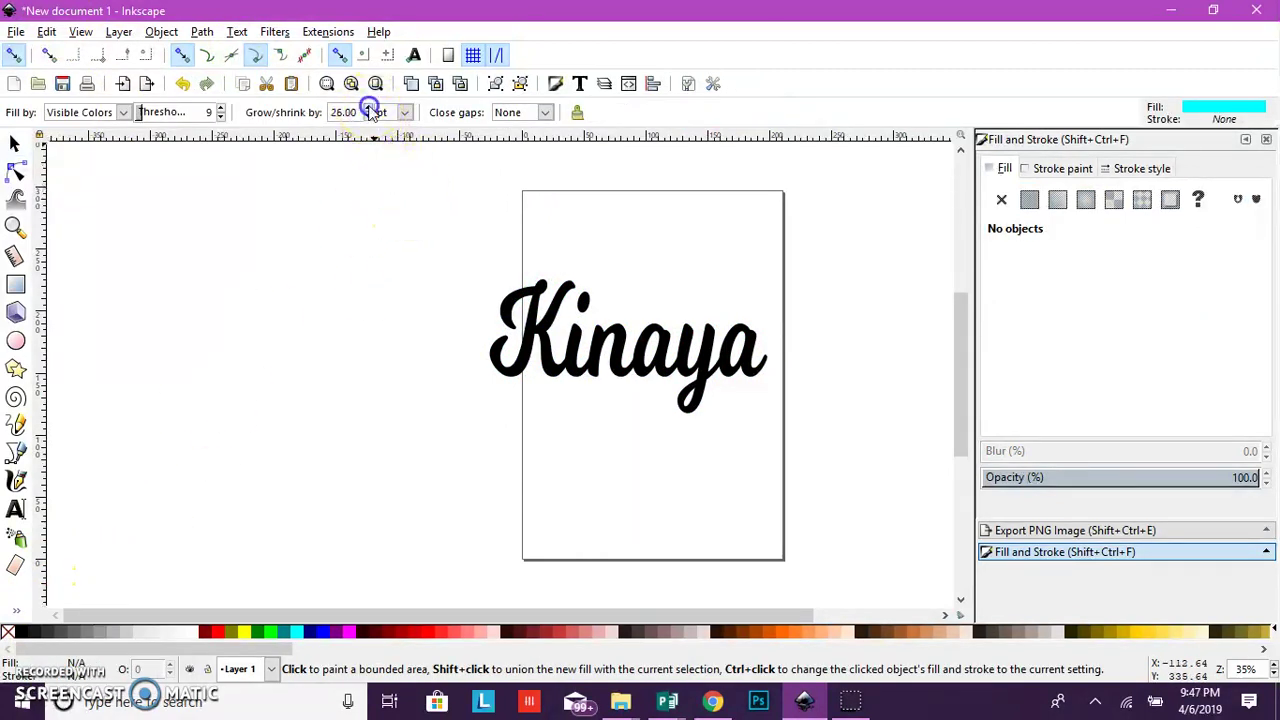
pyautogui.click(369, 110)
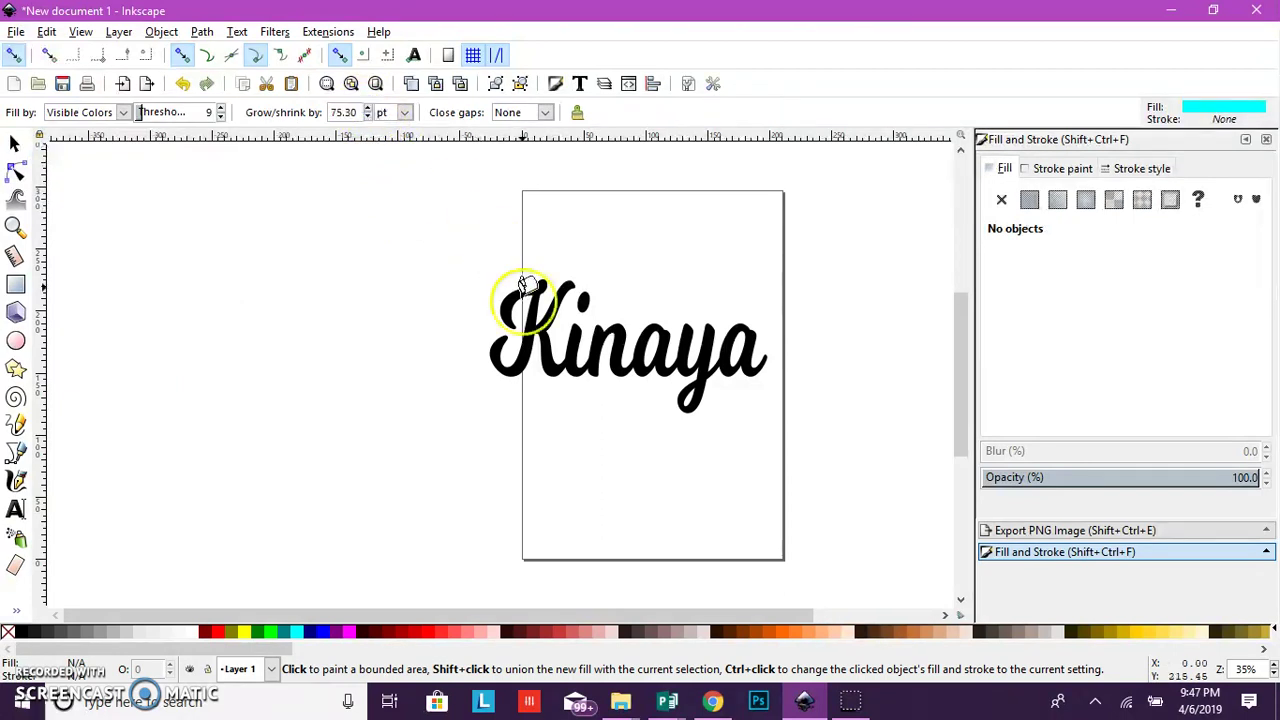
pyautogui.click(529, 338)
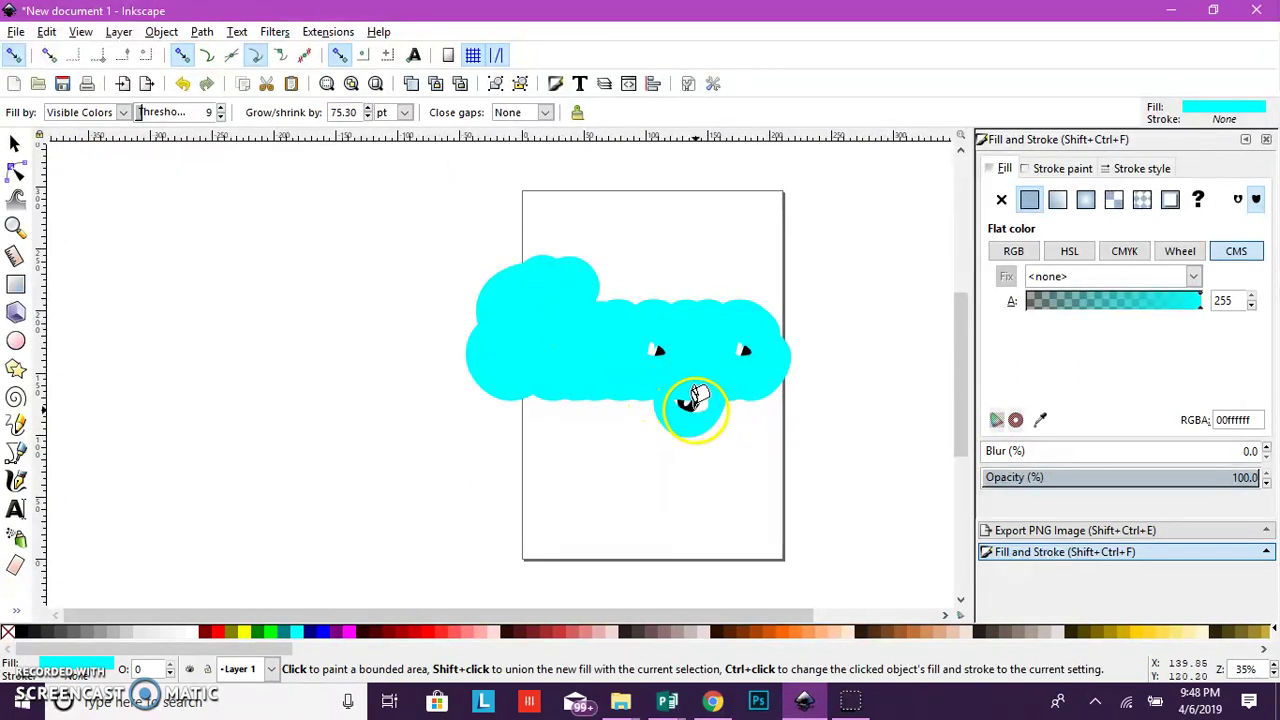
pyautogui.click(690, 400)
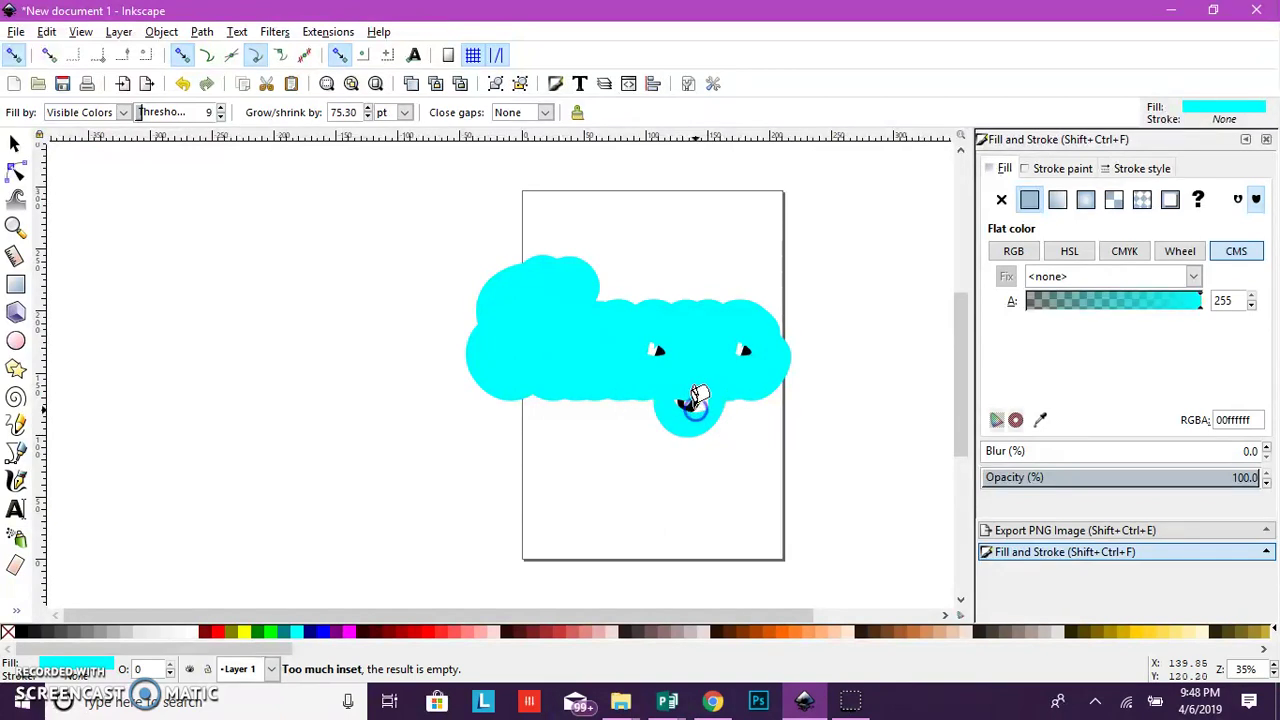
pyautogui.click(693, 401)
pyautogui.click(746, 348)
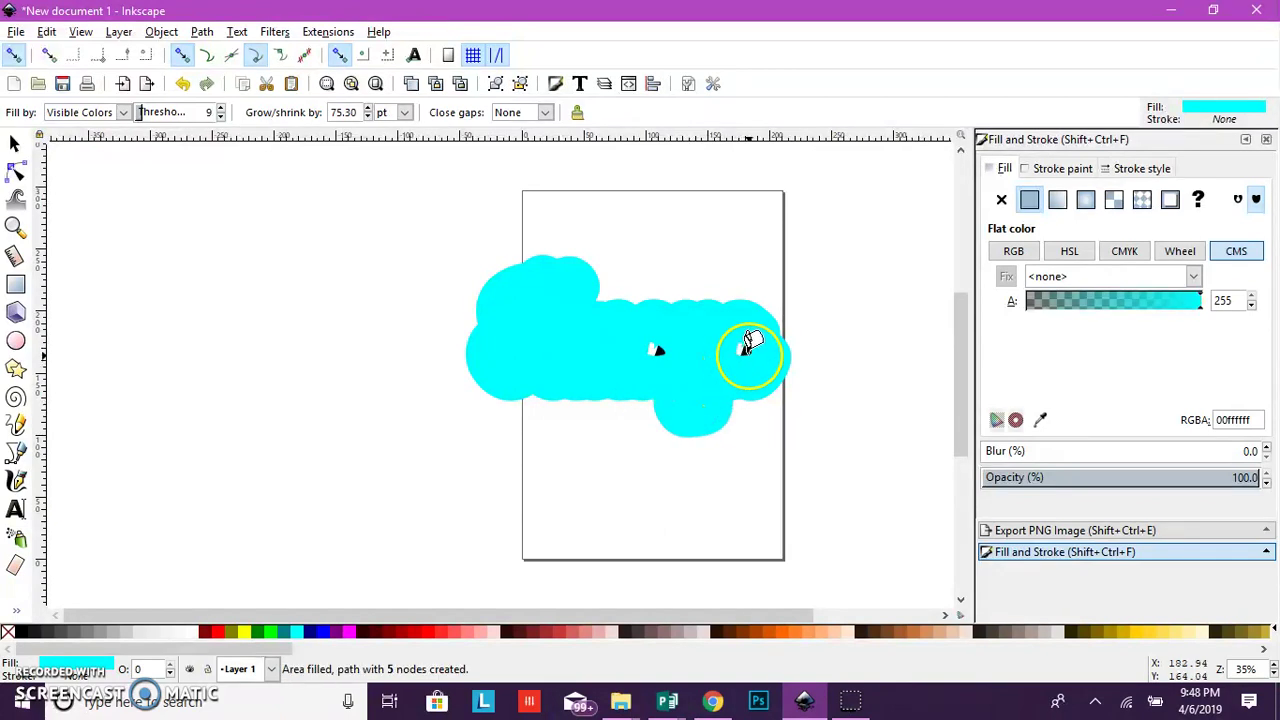
pyautogui.click(659, 349)
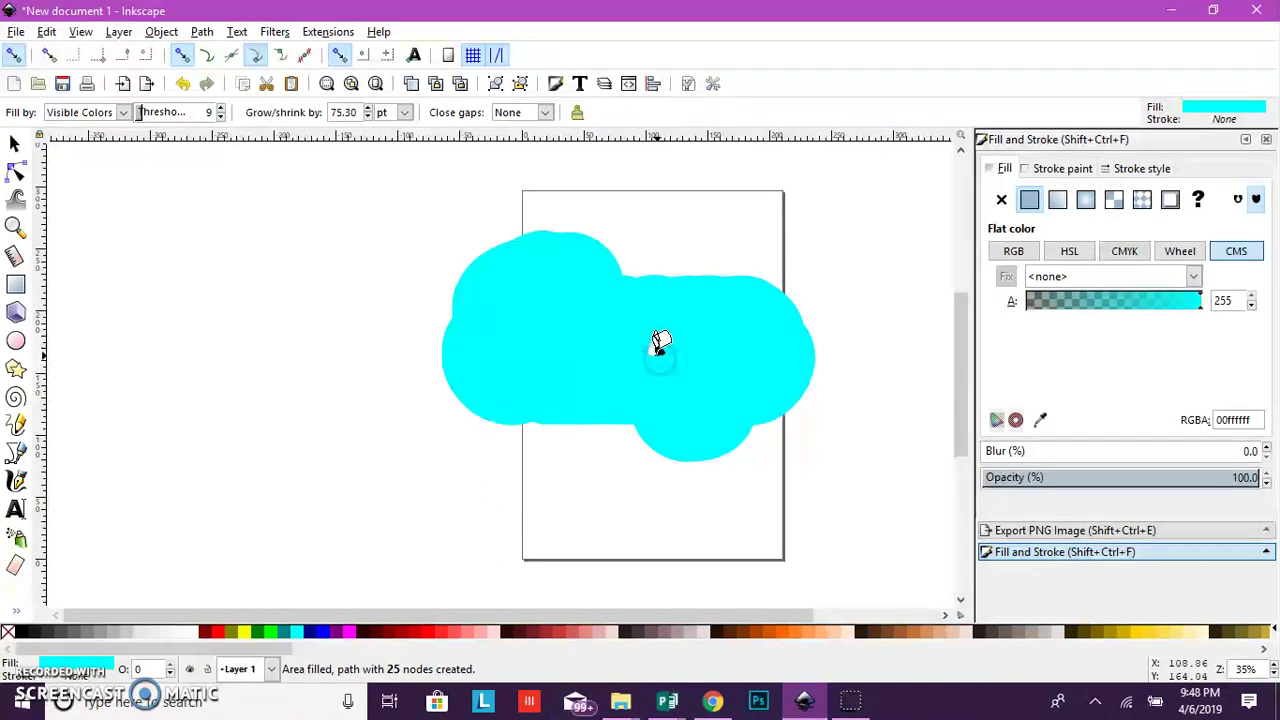
pyautogui.click(763, 349)
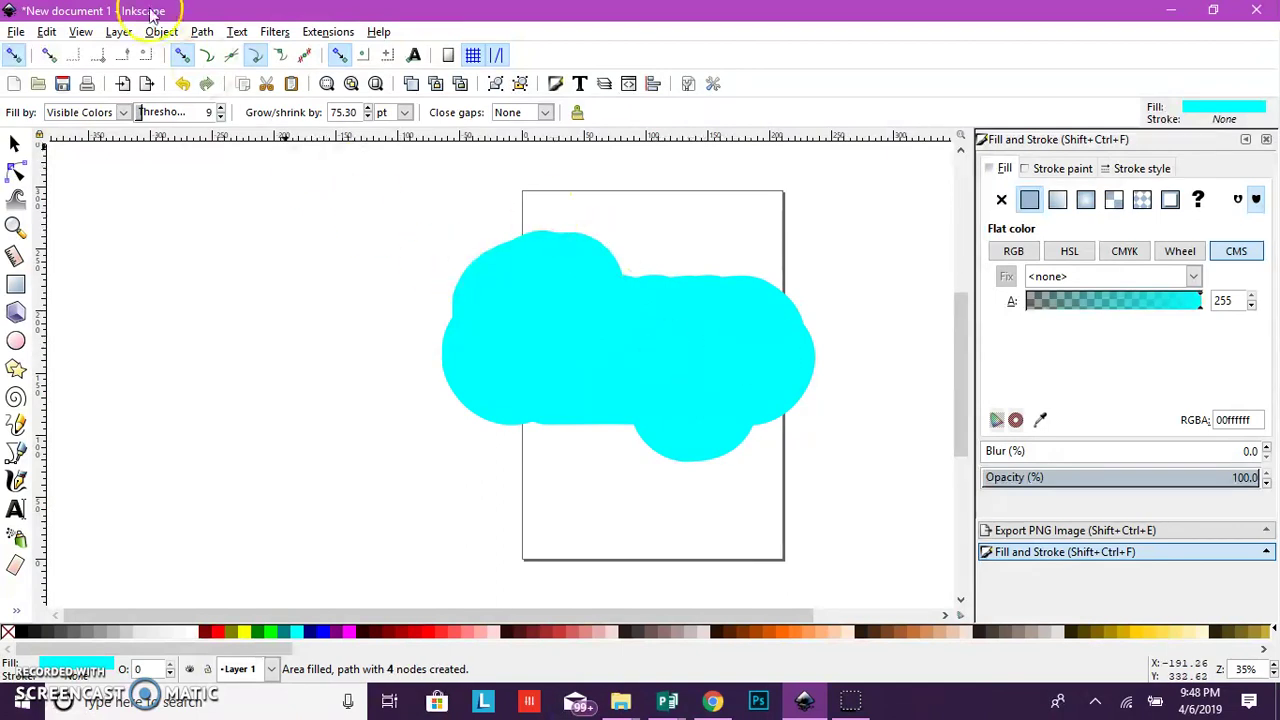
pyautogui.click(594, 303)
pyautogui.click(718, 370)
# Undo all the trial cyan fills with Edit > Undo.
pyautogui.click(46, 31)
pyautogui.click(60, 52)
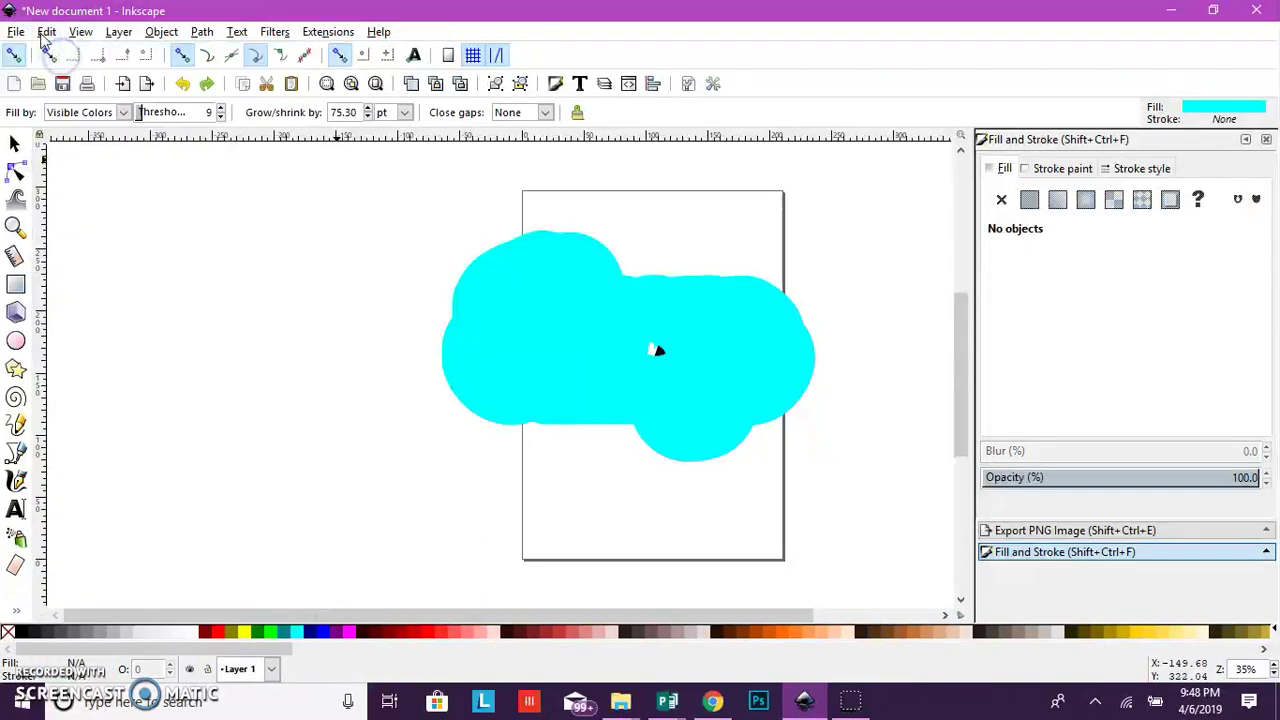
pyautogui.click(46, 31)
pyautogui.click(62, 52)
pyautogui.click(47, 31)
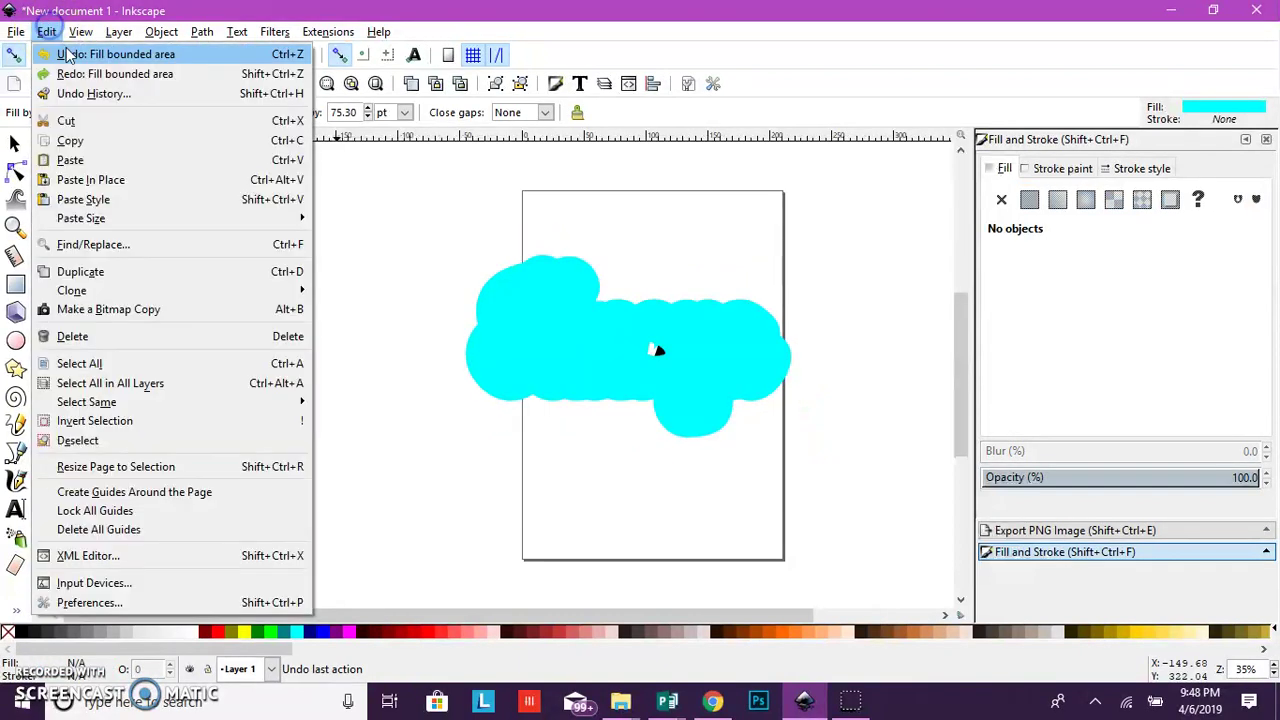
pyautogui.click(63, 52)
pyautogui.click(46, 31)
pyautogui.click(60, 52)
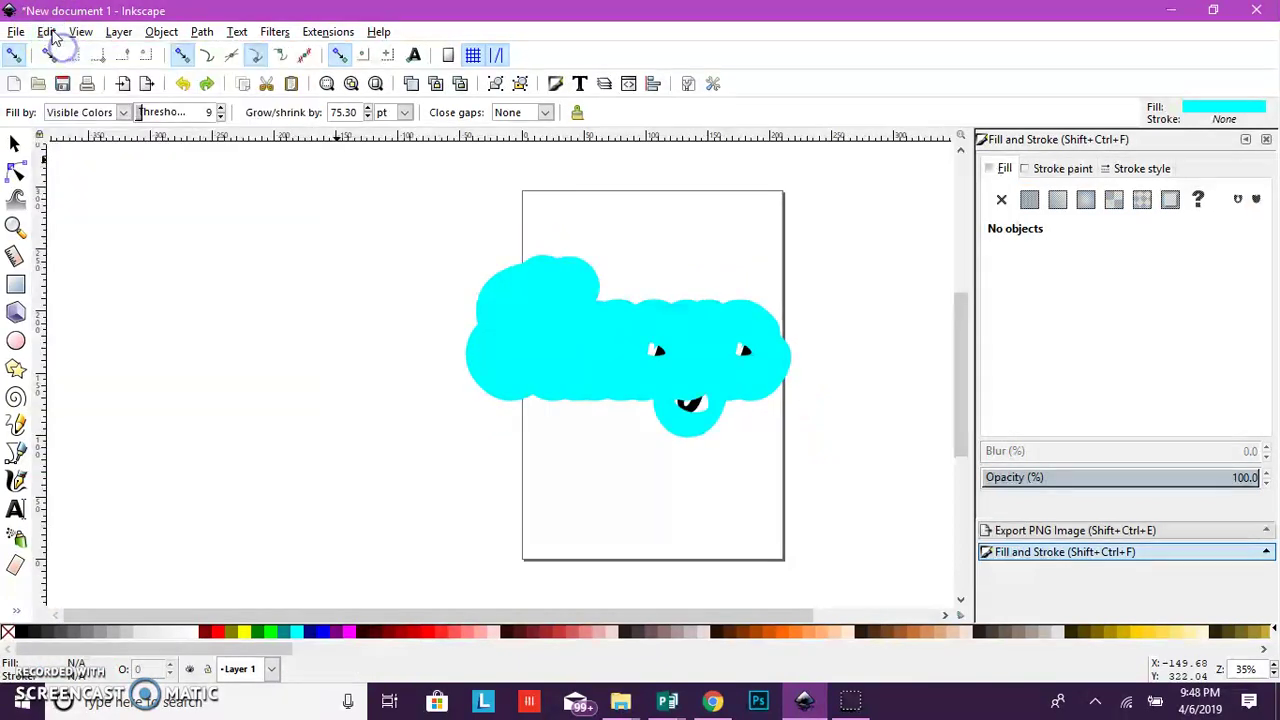
pyautogui.click(46, 31)
pyautogui.click(60, 52)
pyautogui.click(47, 31)
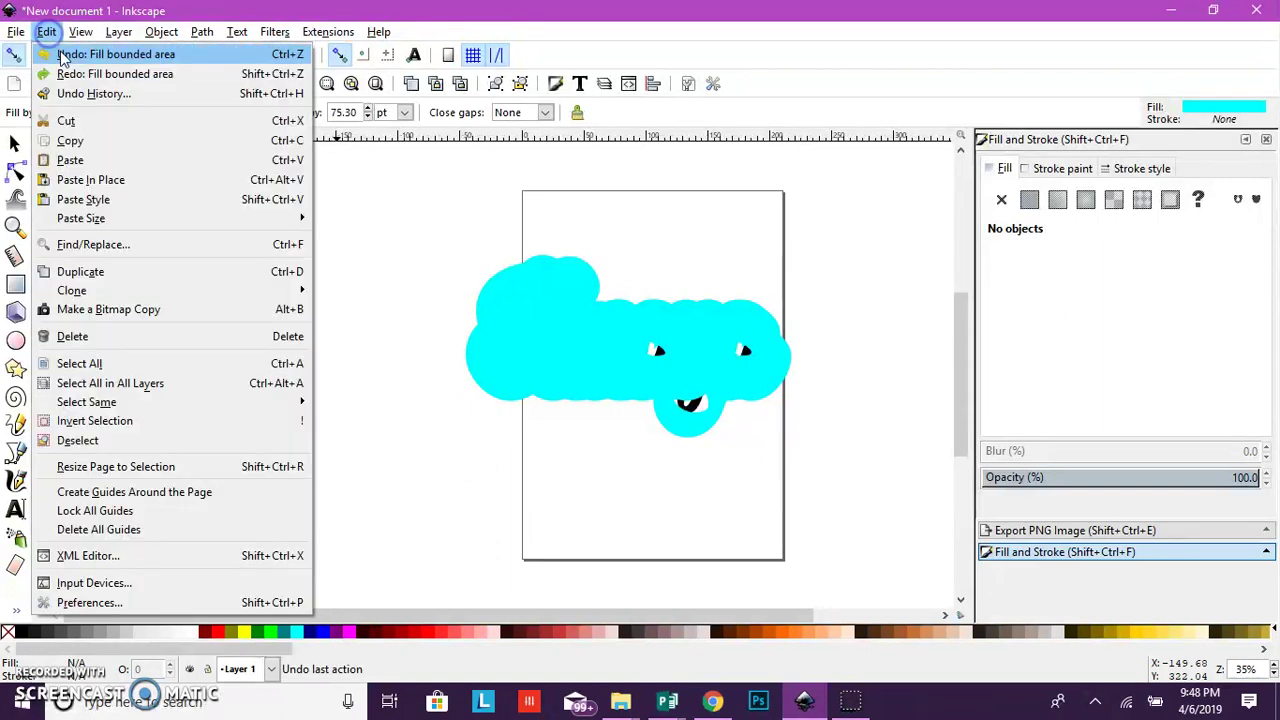
pyautogui.click(62, 53)
pyautogui.click(46, 31)
pyautogui.click(62, 53)
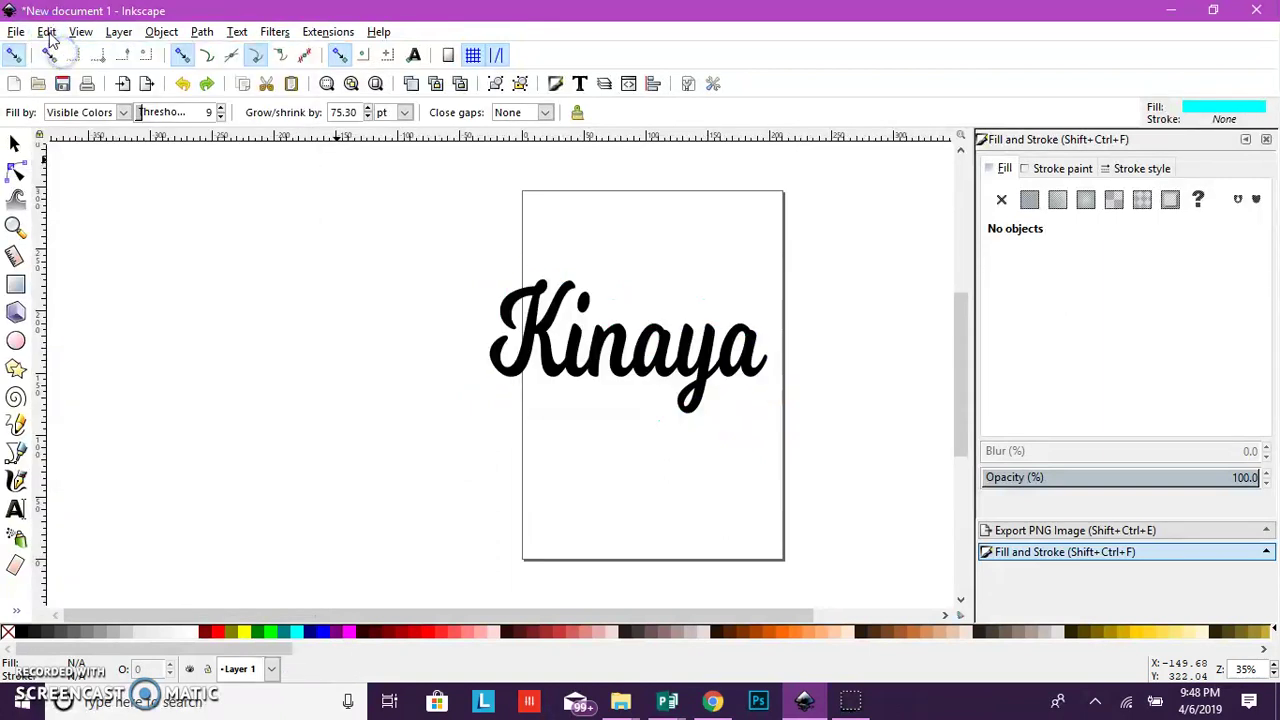
# Retry and undo further cyan fills, then lower the fill grow amount to about 26 pt.
pyautogui.click(525, 350)
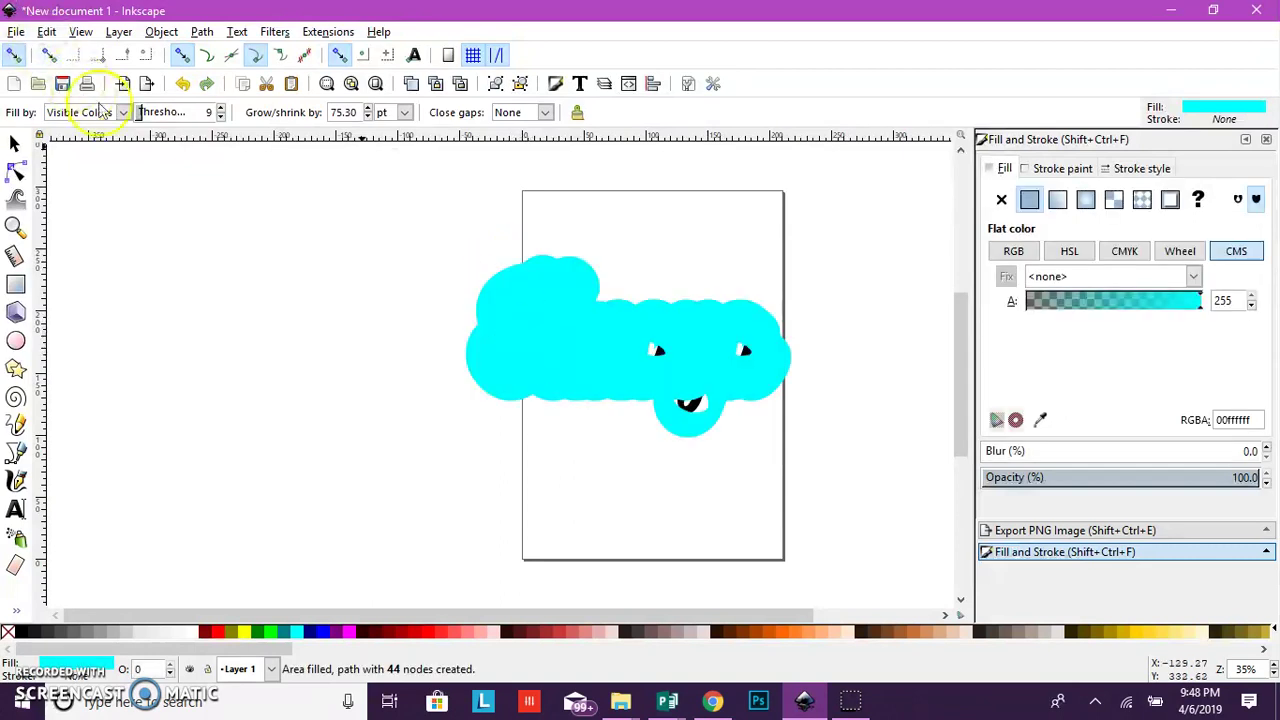
pyautogui.click(46, 31)
pyautogui.click(62, 53)
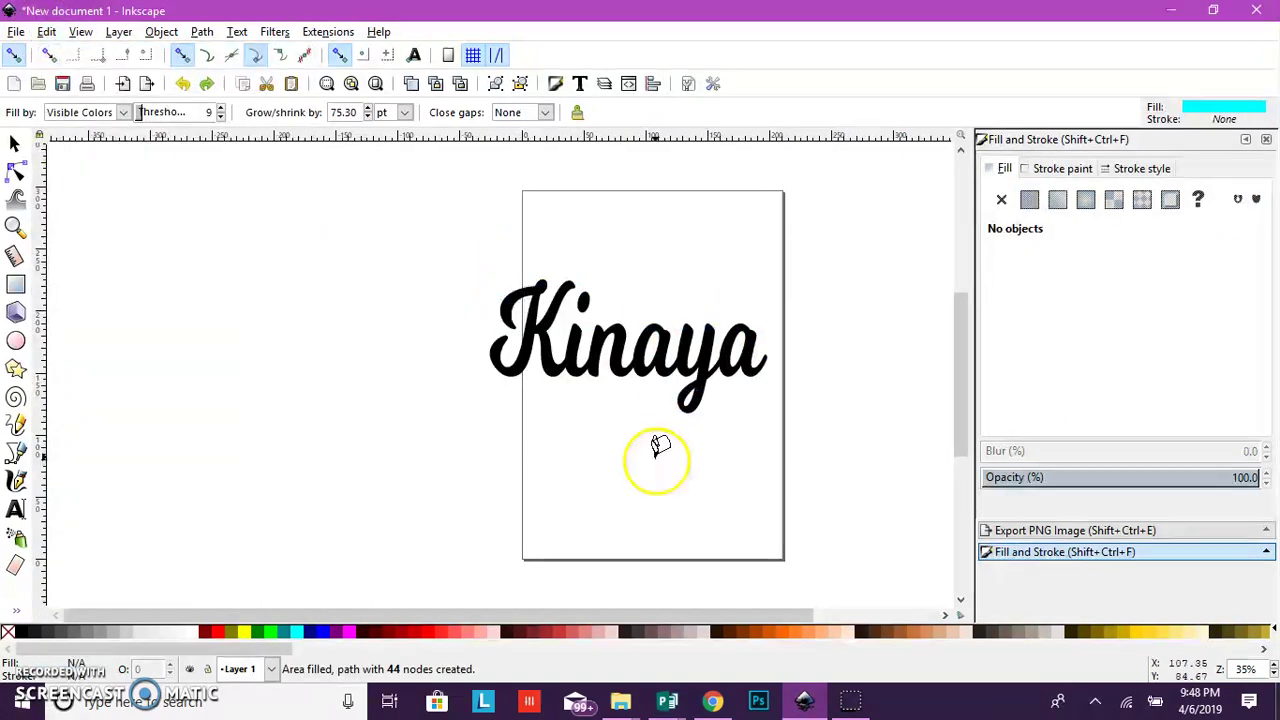
pyautogui.click(705, 355)
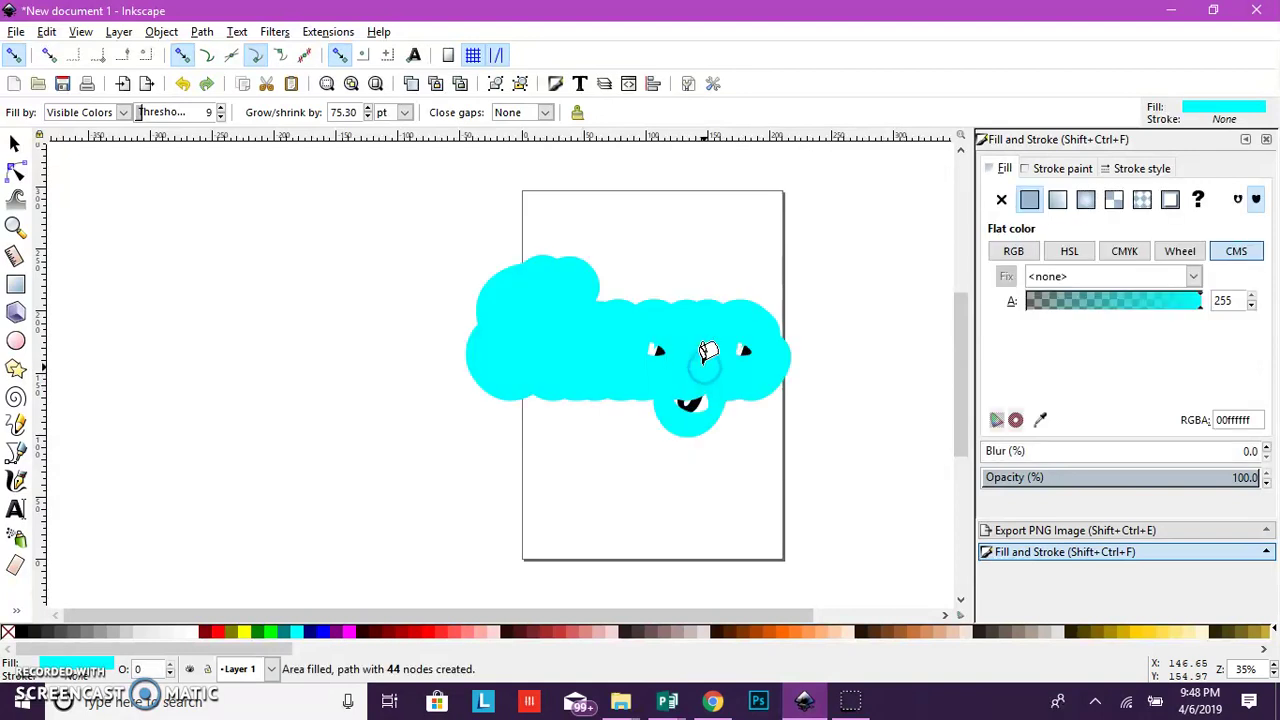
pyautogui.click(46, 31)
pyautogui.click(60, 52)
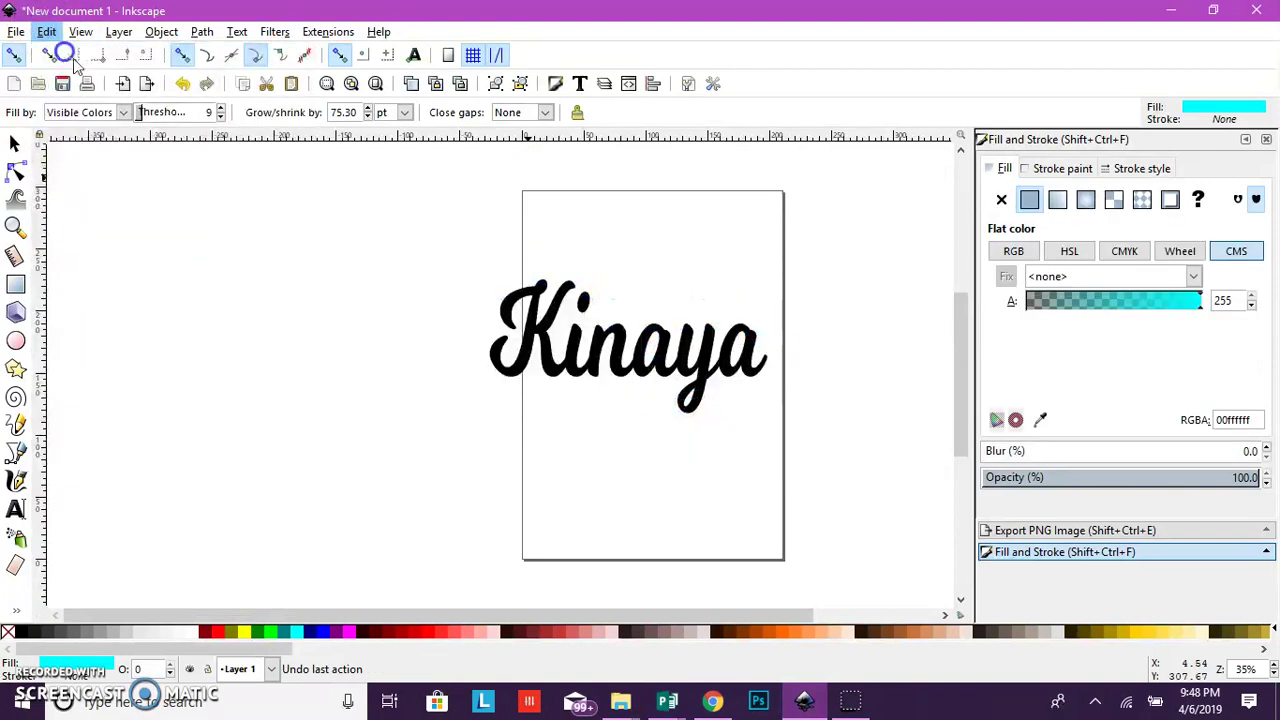
pyautogui.click(697, 411)
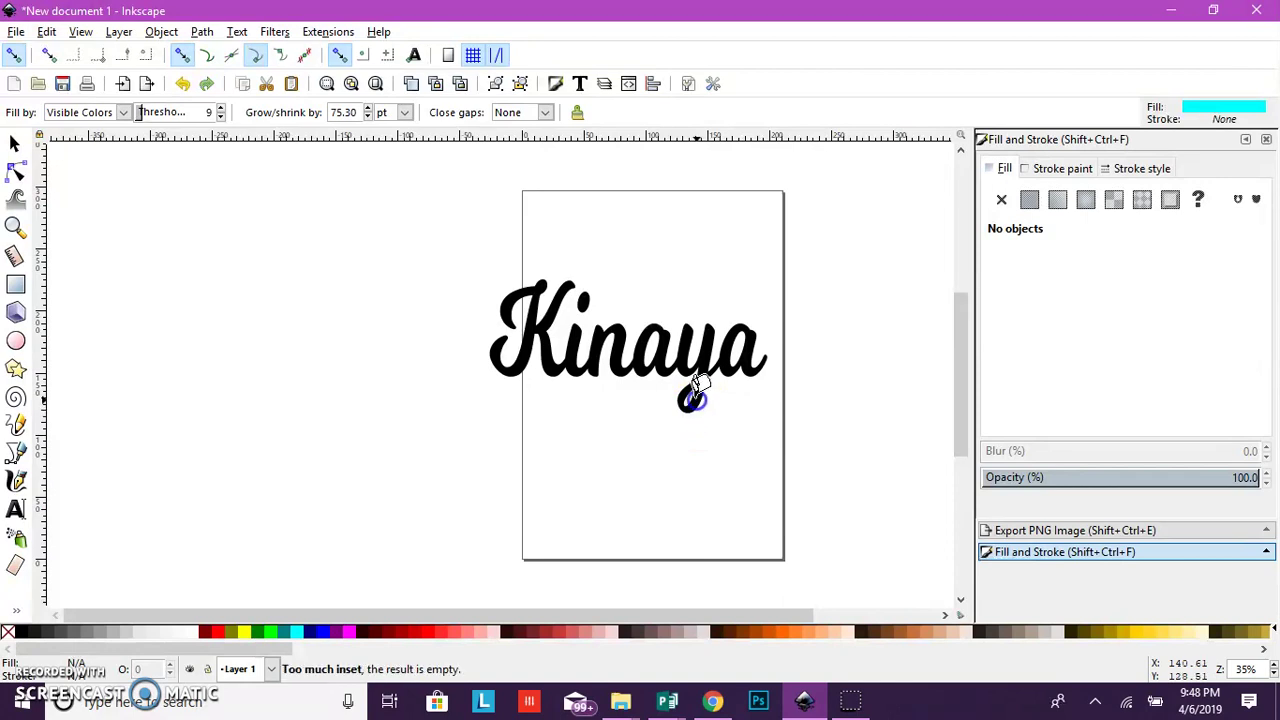
pyautogui.click(692, 399)
pyautogui.click(46, 31)
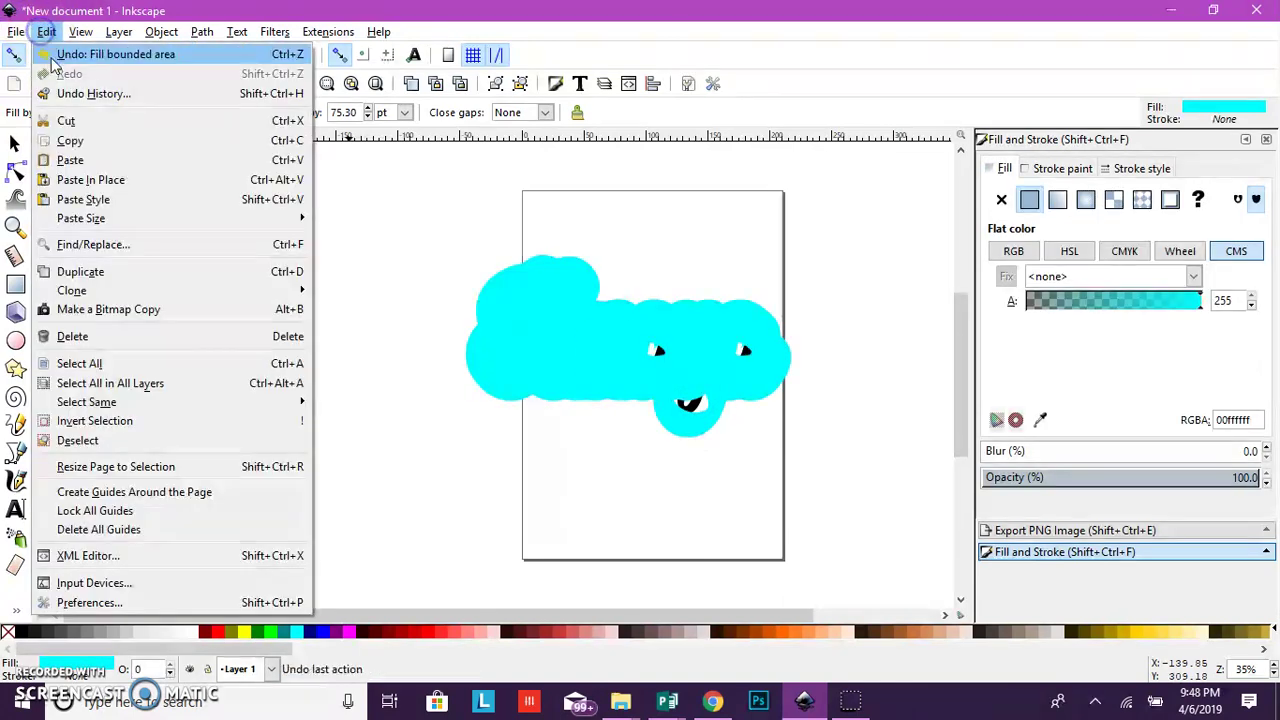
pyautogui.click(60, 53)
pyautogui.click(368, 116)
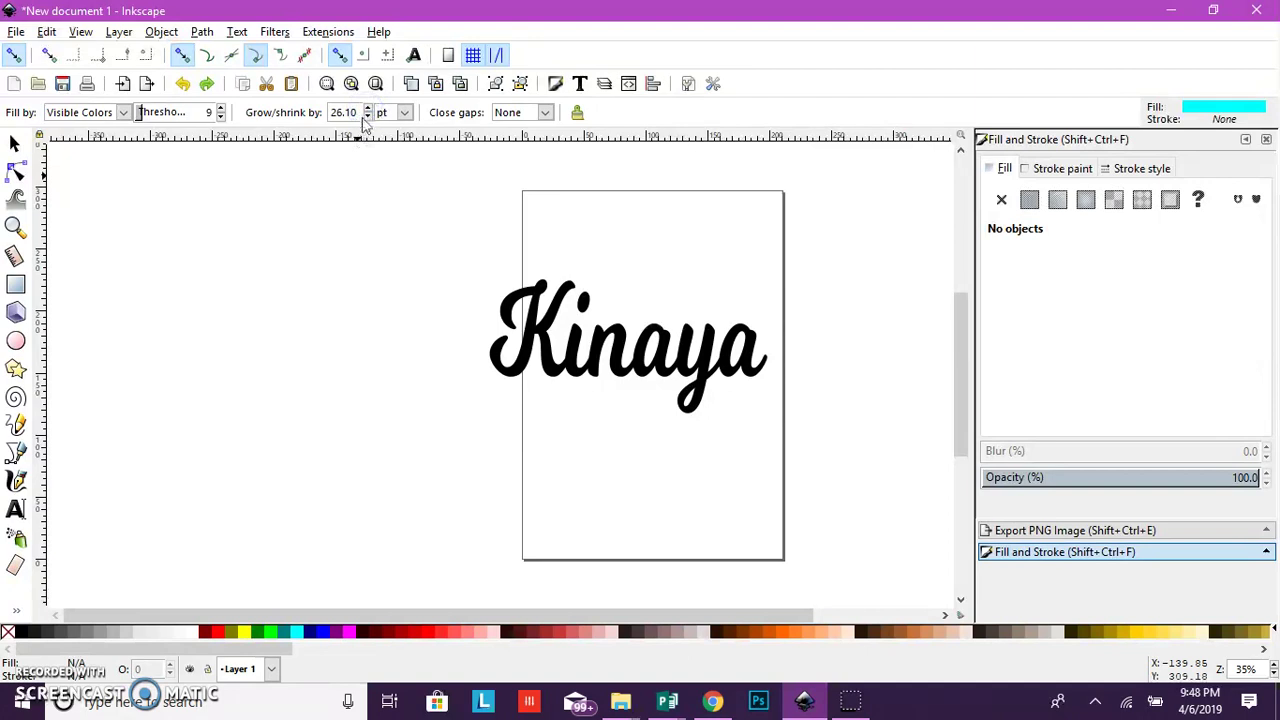
# Bucket-fill the Kinaya letters in cyan, plus a small patch near the i's dot.
pyautogui.click(545, 348)
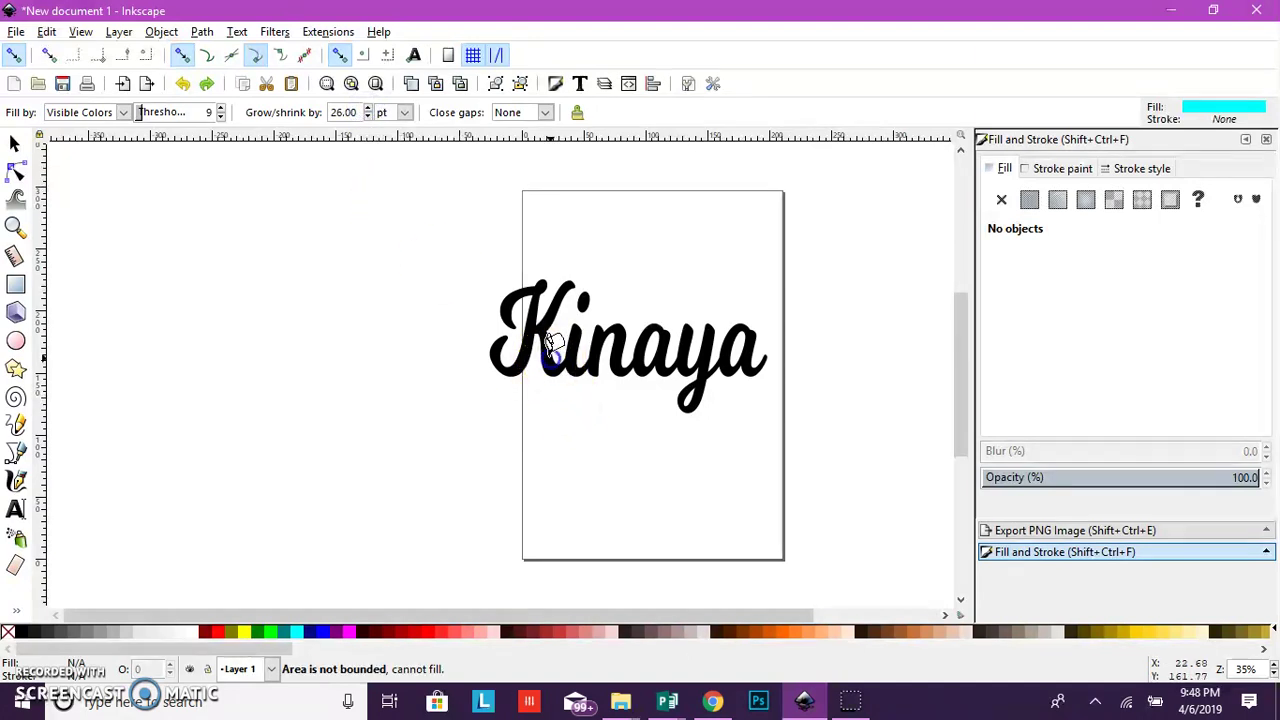
pyautogui.click(549, 352)
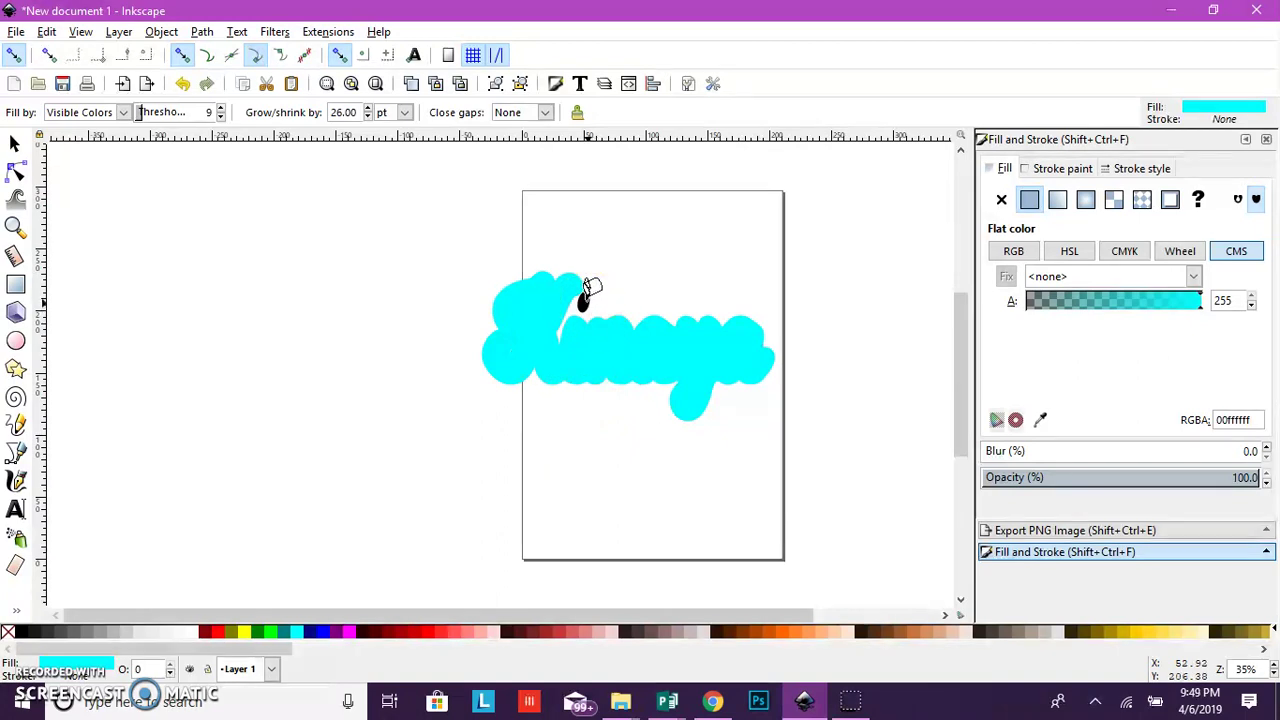
pyautogui.click(584, 300)
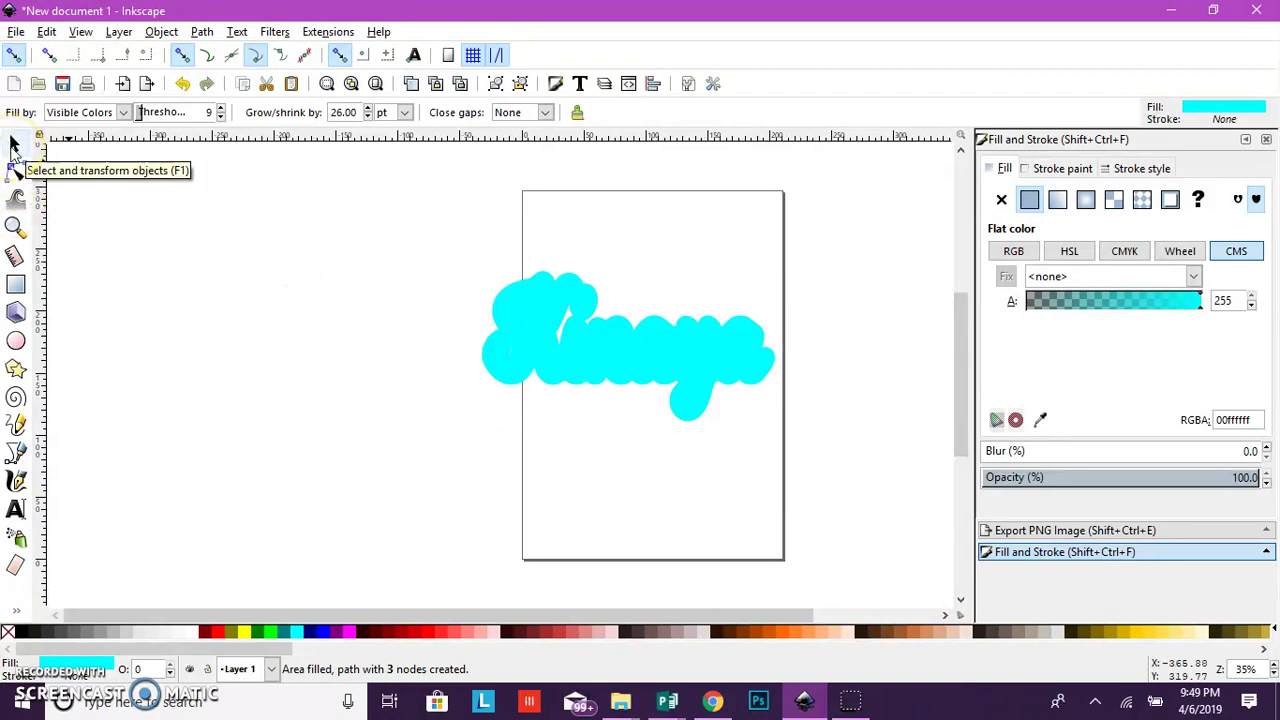
# Try moving the two cyan shapes, then undo both moves.
pyautogui.click(14, 145)
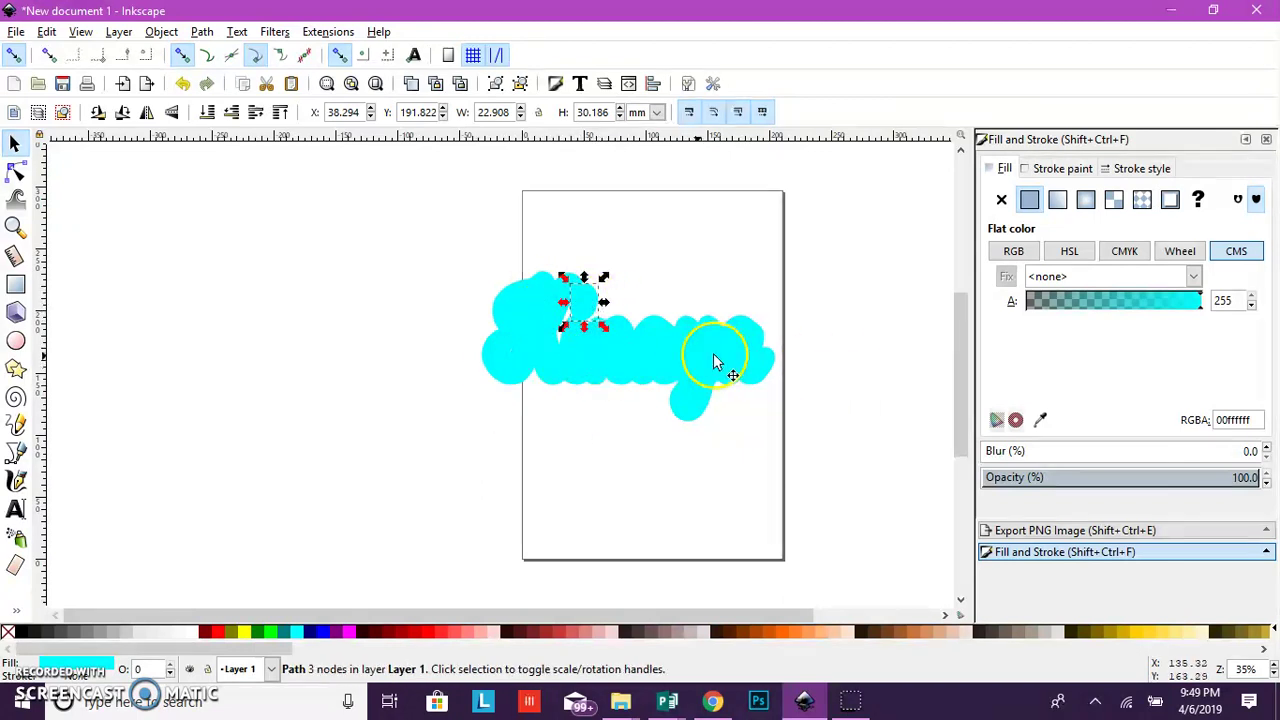
pyautogui.moveTo(588, 316); pyautogui.dragTo(660, 300)
pyautogui.moveTo(580, 368); pyautogui.dragTo(455, 390)
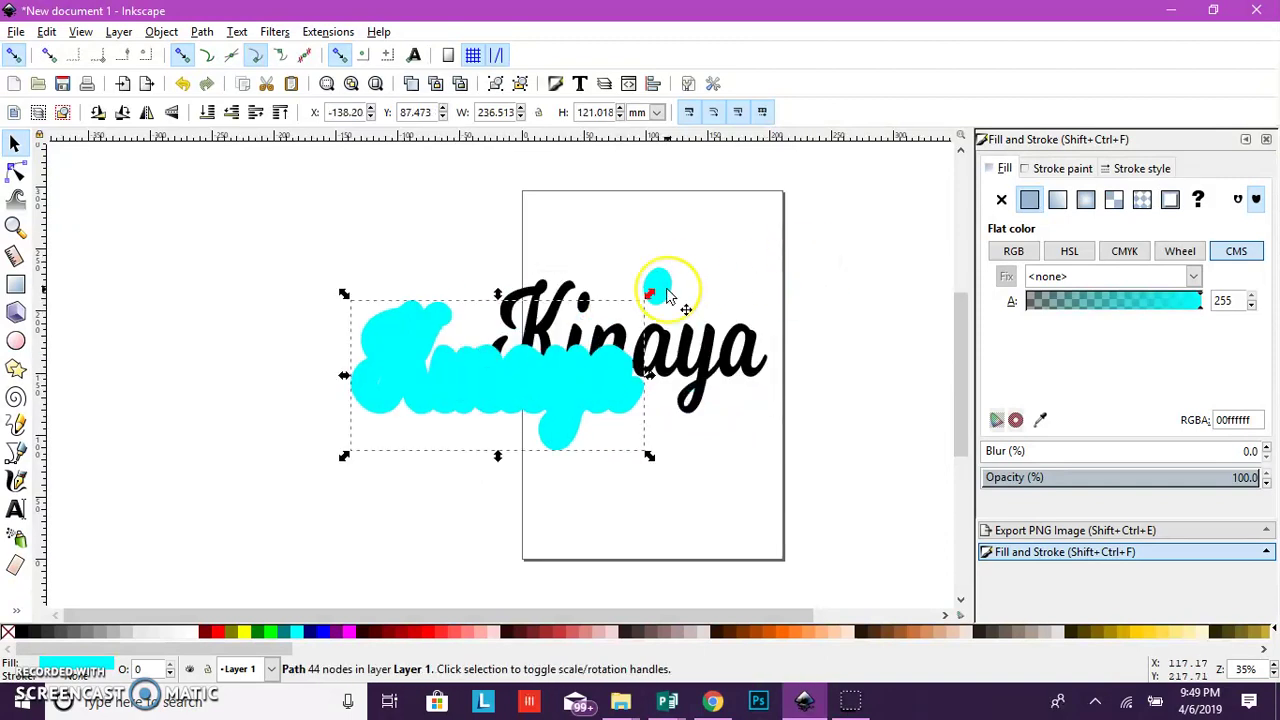
pyautogui.click(364, 276)
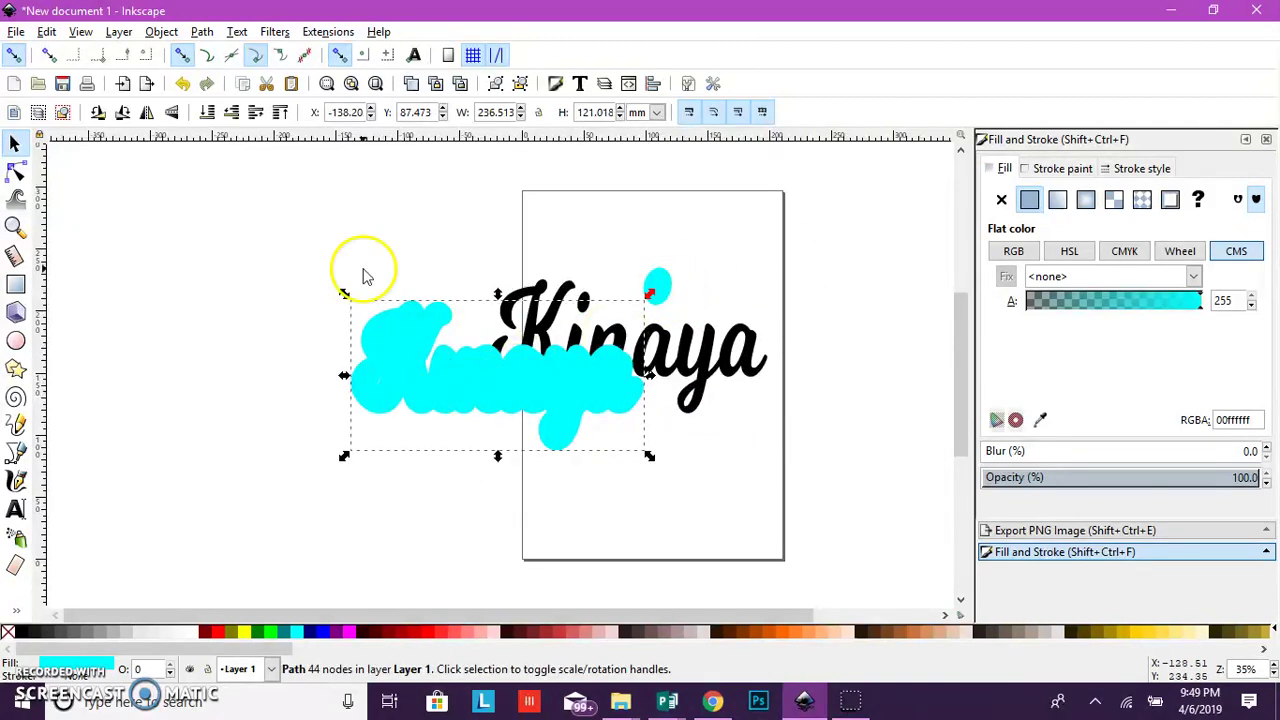
pyautogui.click(40, 34)
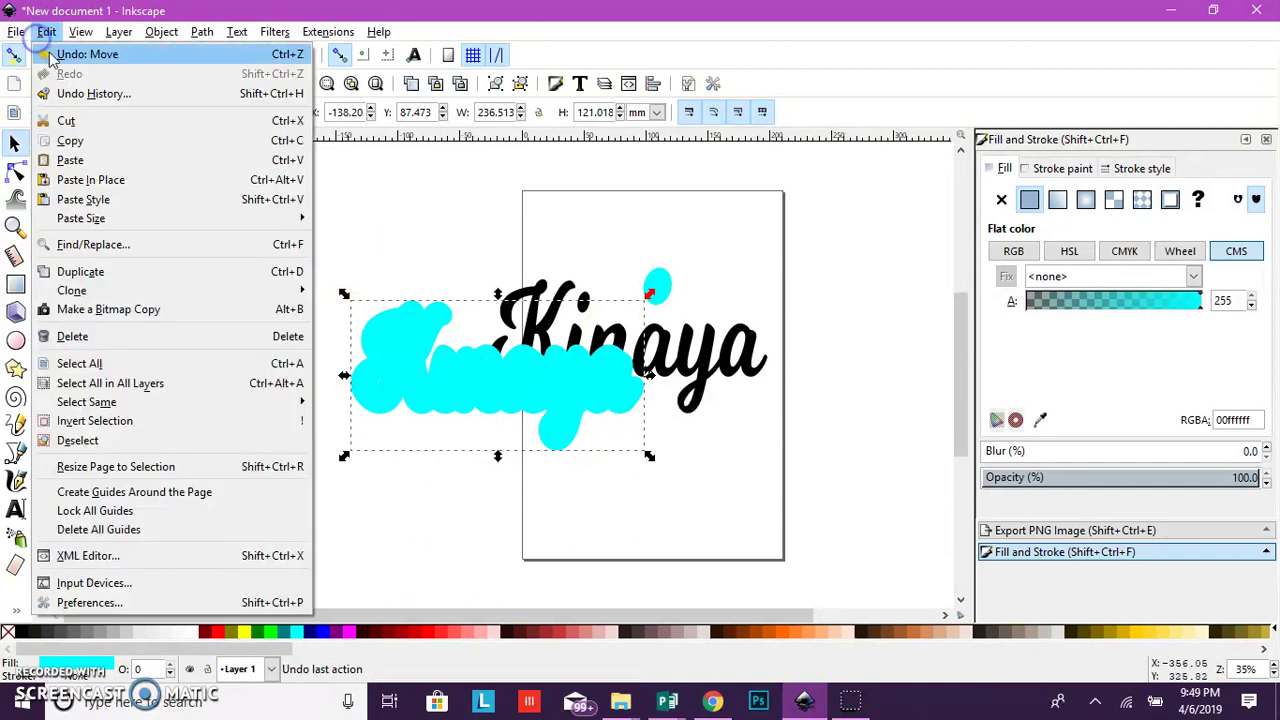
pyautogui.click(50, 55)
pyautogui.click(47, 32)
pyautogui.click(60, 54)
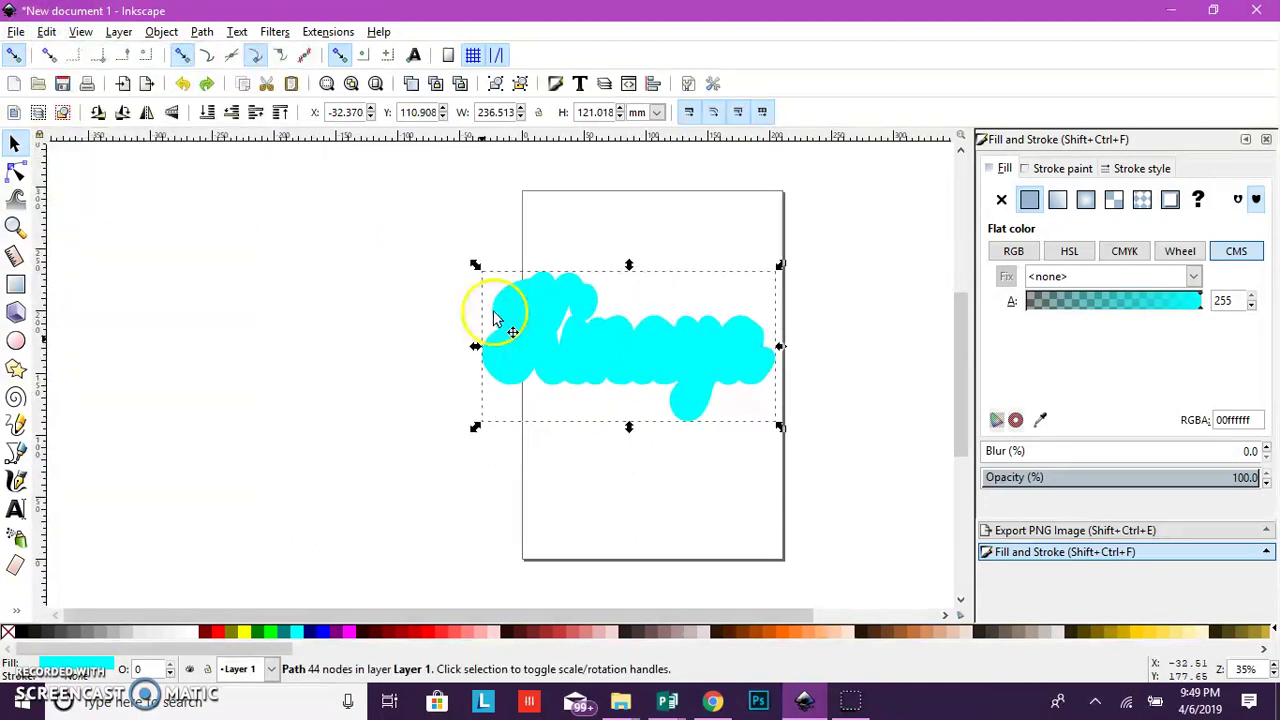
# Union the small cyan patch and the large cyan shape into one path.
pyautogui.click(593, 303)
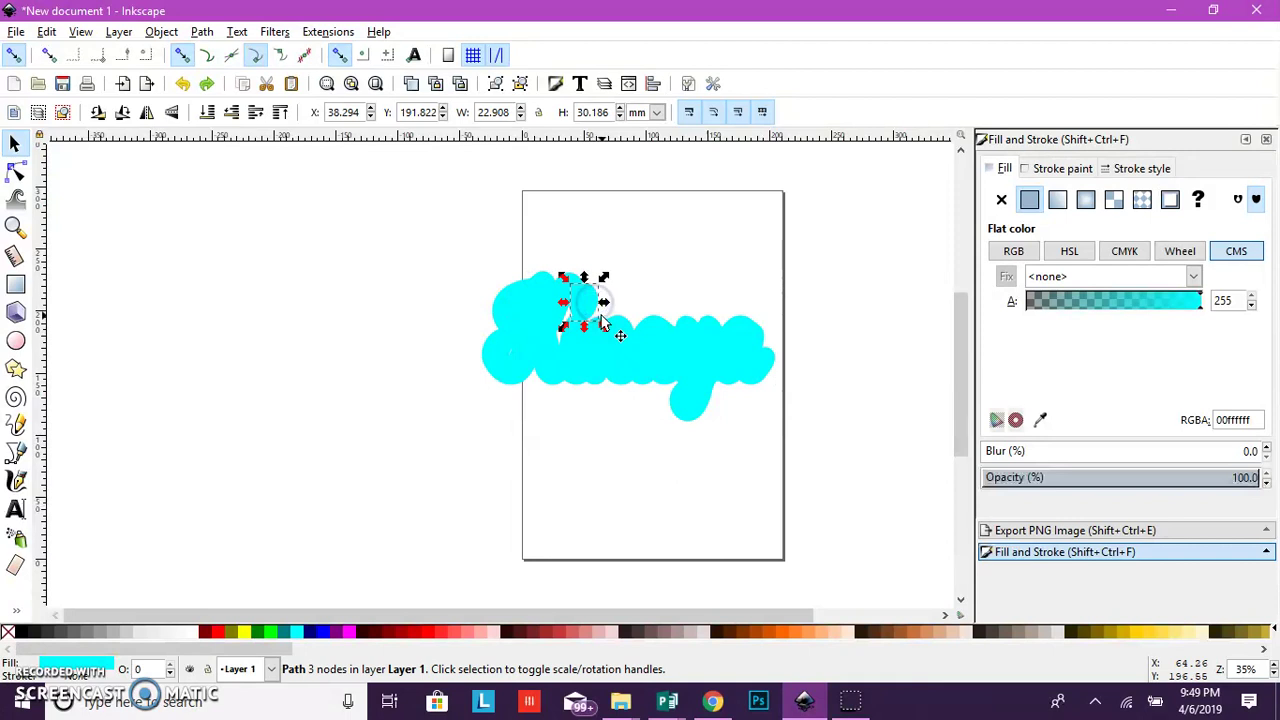
pyautogui.click(594, 358)
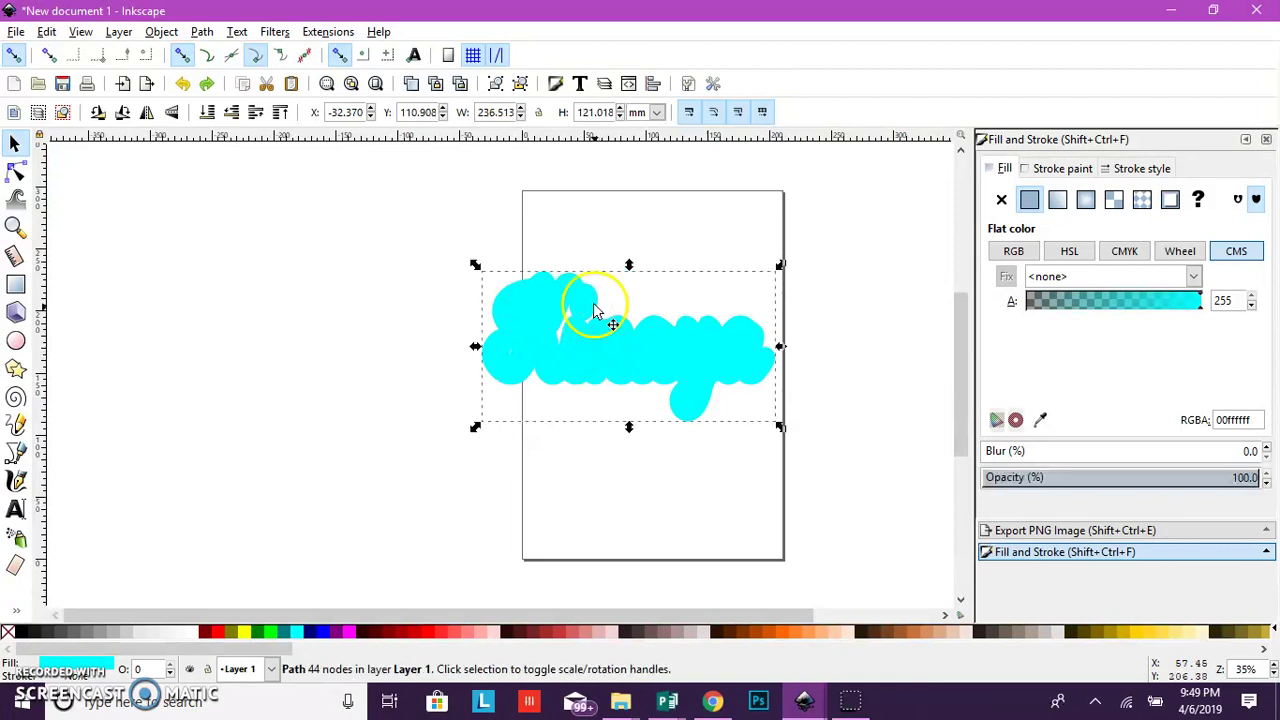
pyautogui.click(593, 305)
pyautogui.keyDown('shift'); pyautogui.click(605, 367); pyautogui.keyUp('shift')
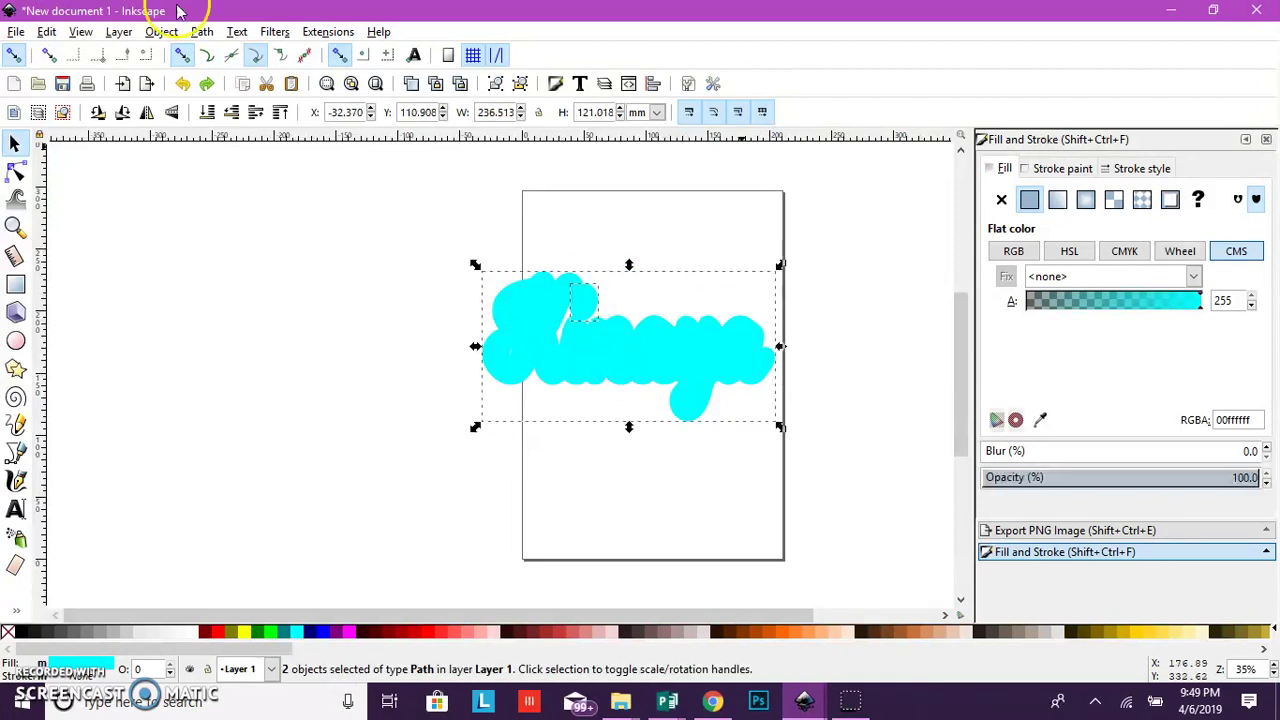
pyautogui.click(200, 33)
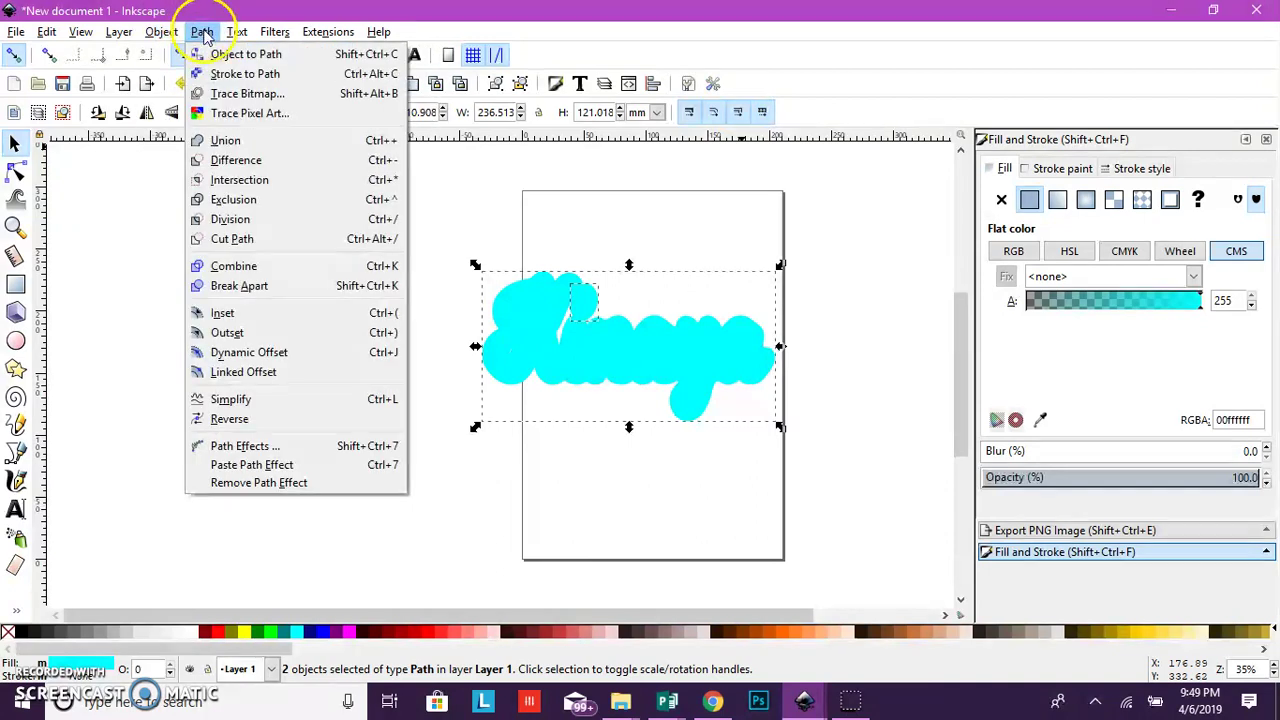
pyautogui.click(226, 141)
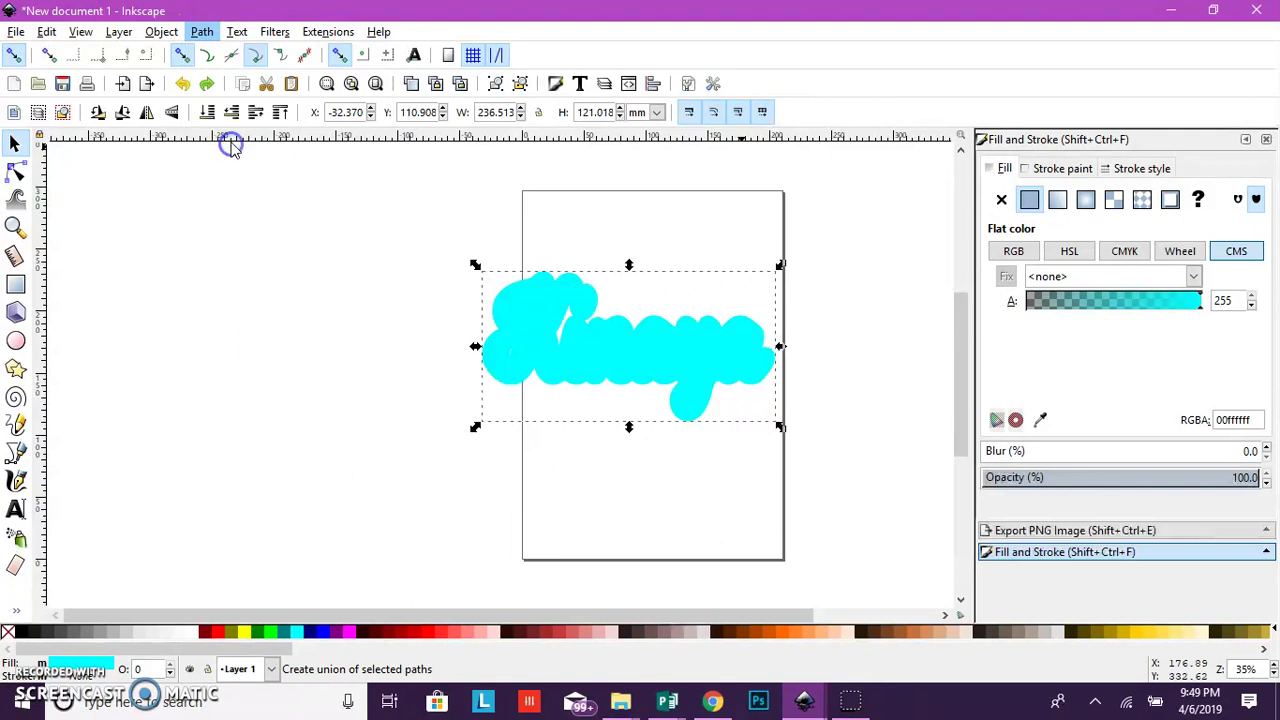
# Send the merged cyan shape to the bottom, behind the black Kinaya text.
pyautogui.moveTo(643, 383)
pyautogui.mouseDown()
pyautogui.moveTo(420, 349)
pyautogui.moveTo(166, 334)
pyautogui.moveTo(334, 354)
pyautogui.moveTo(305, 350)
pyautogui.mouseUp()
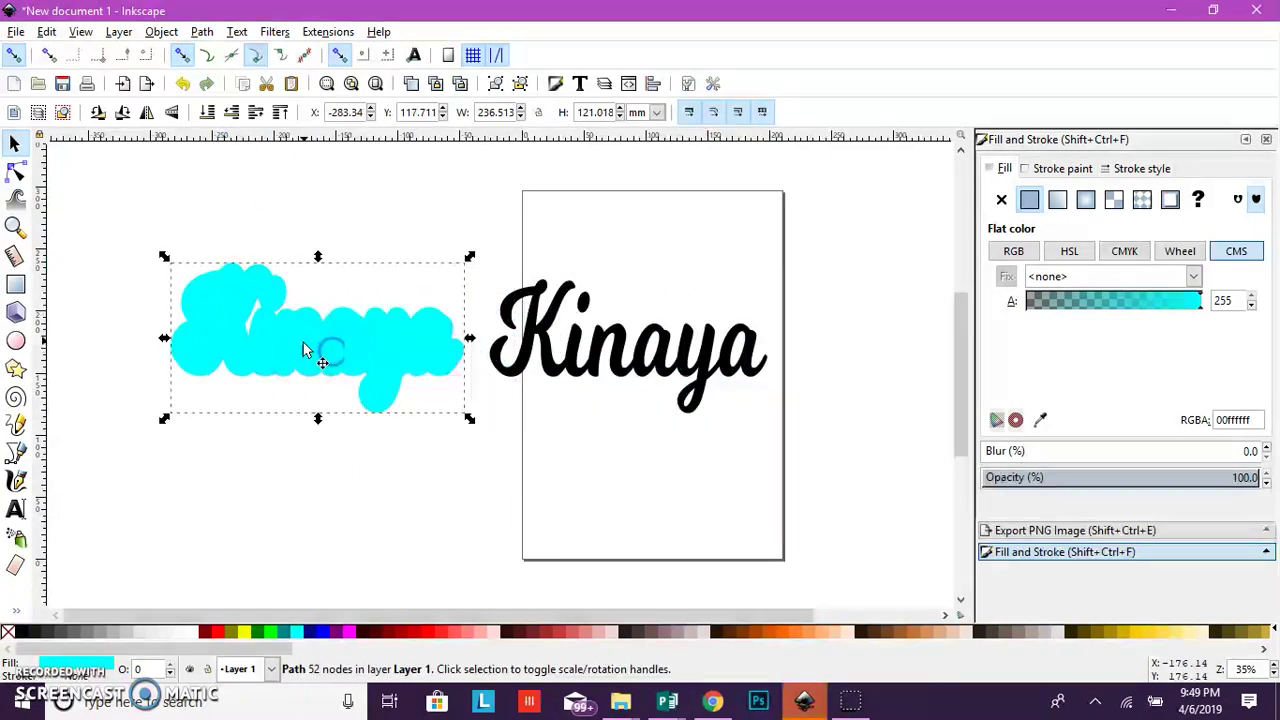
pyautogui.click(46, 31)
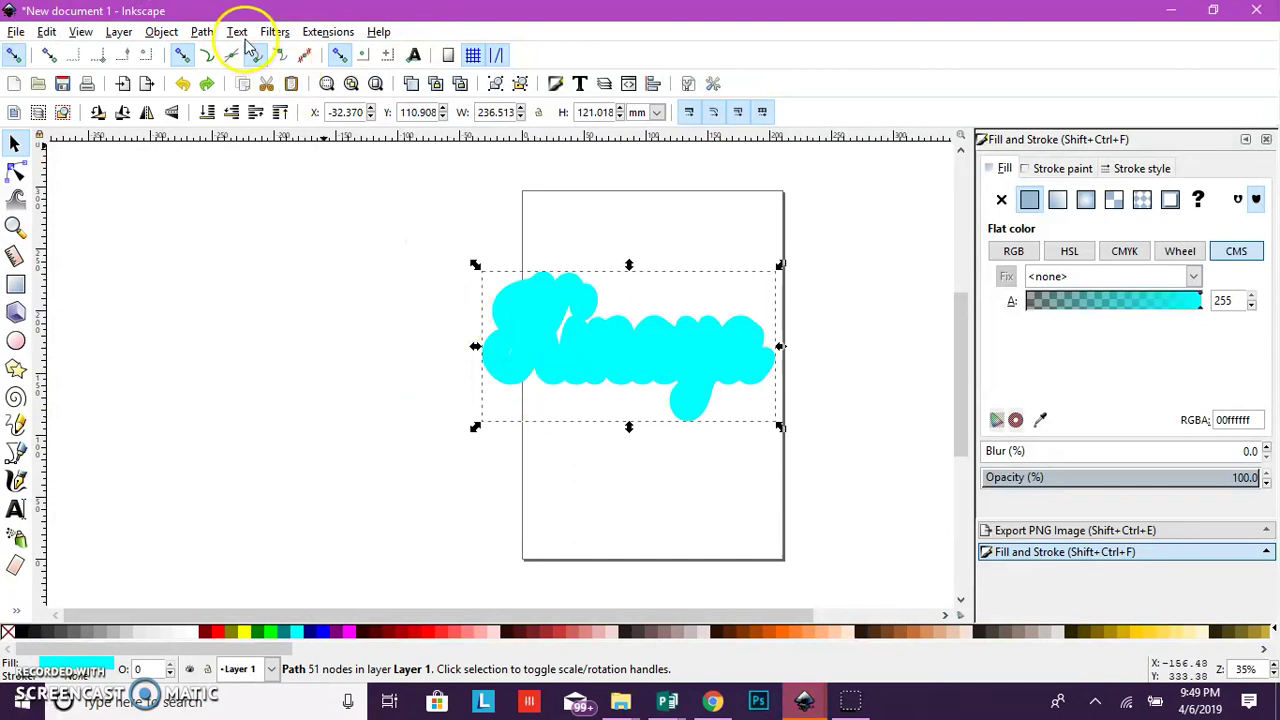
pyautogui.click(161, 31)
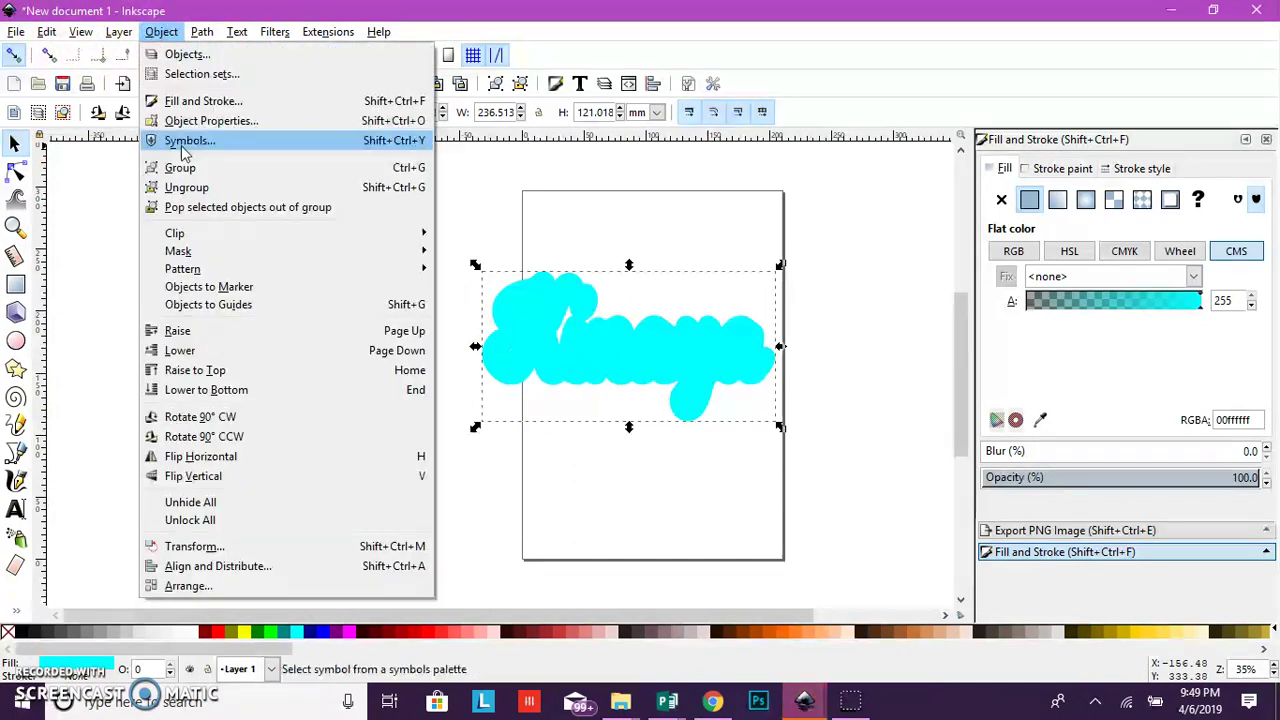
pyautogui.click(313, 390)
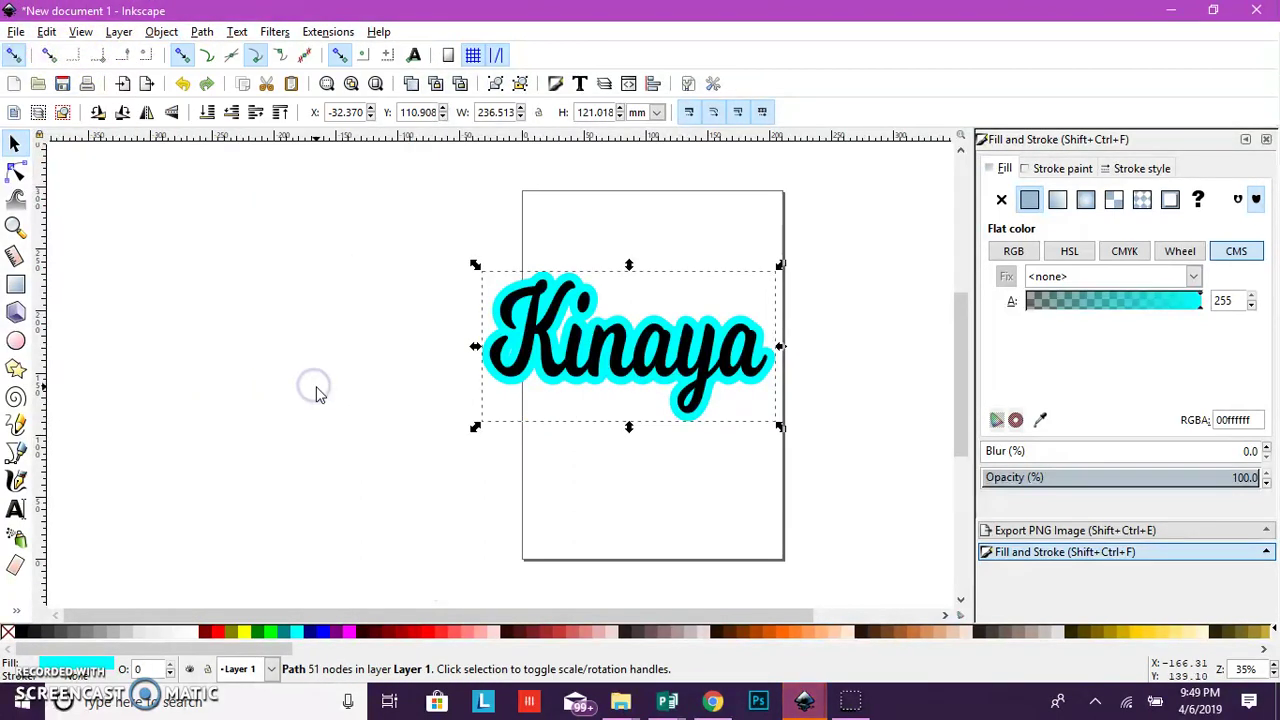
# Move Kinaya and its cyan outline left of the page and slightly higher.
pyautogui.click(434, 205)
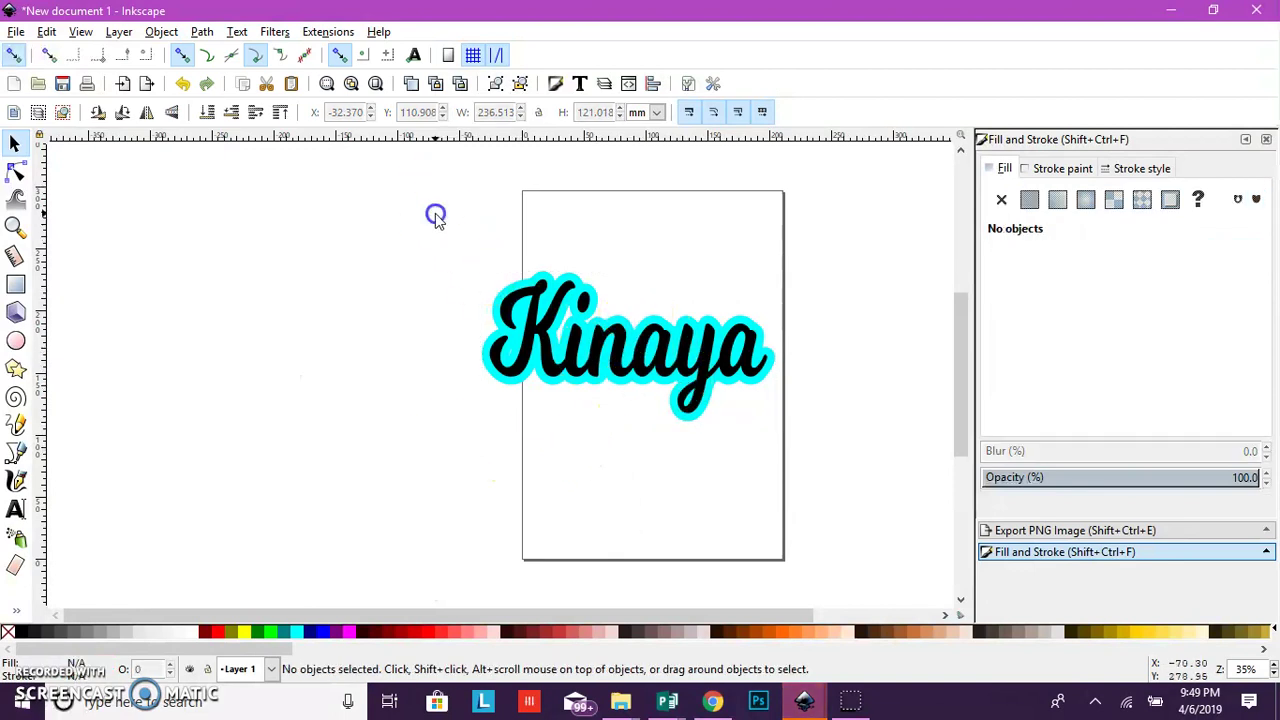
pyautogui.moveTo(435, 213); pyautogui.dragTo(768, 470)
pyautogui.moveTo(745, 368); pyautogui.dragTo(406, 332)
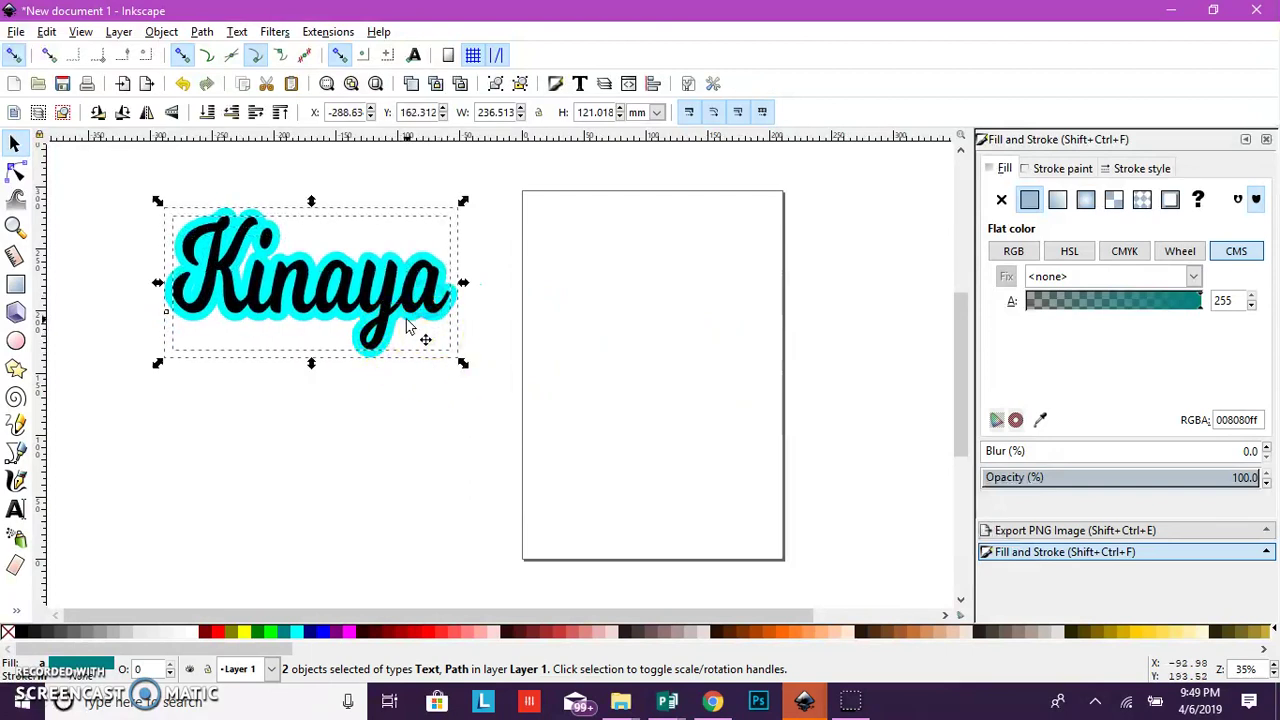
pyautogui.click(443, 309)
pyautogui.click(200, 320)
pyautogui.click(272, 285)
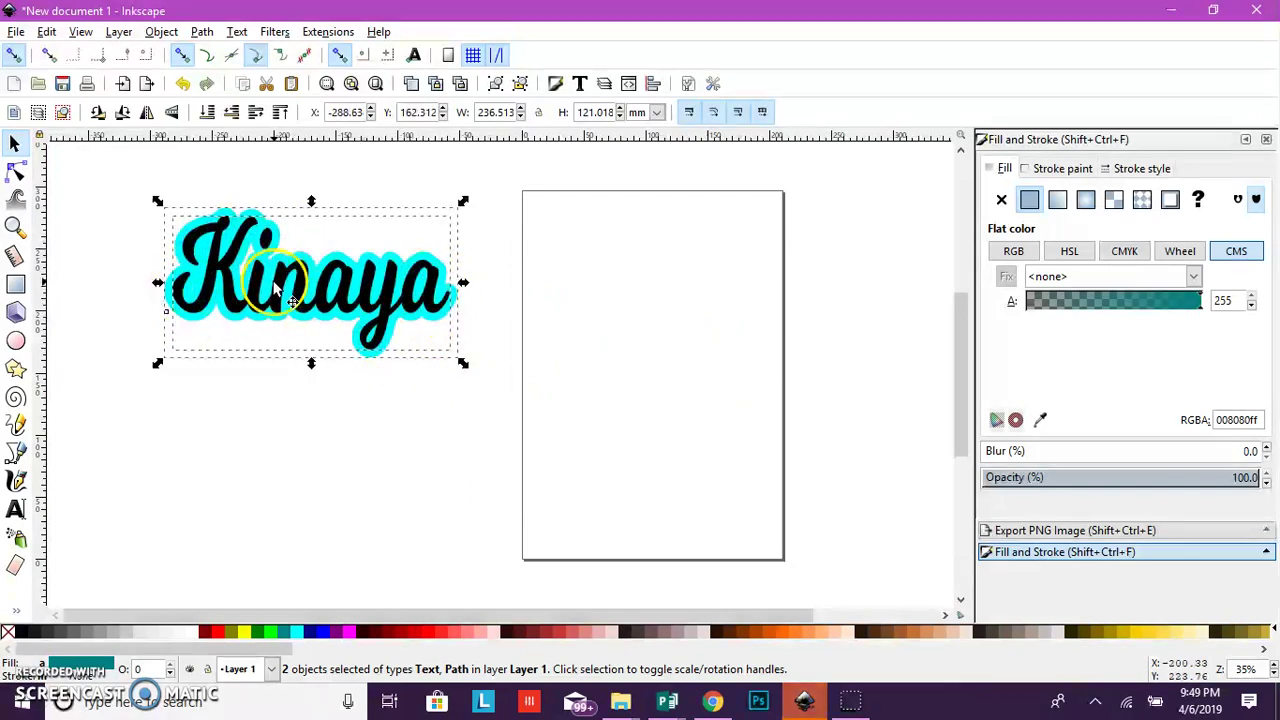
pyautogui.moveTo(272, 285); pyautogui.dragTo(277, 237)
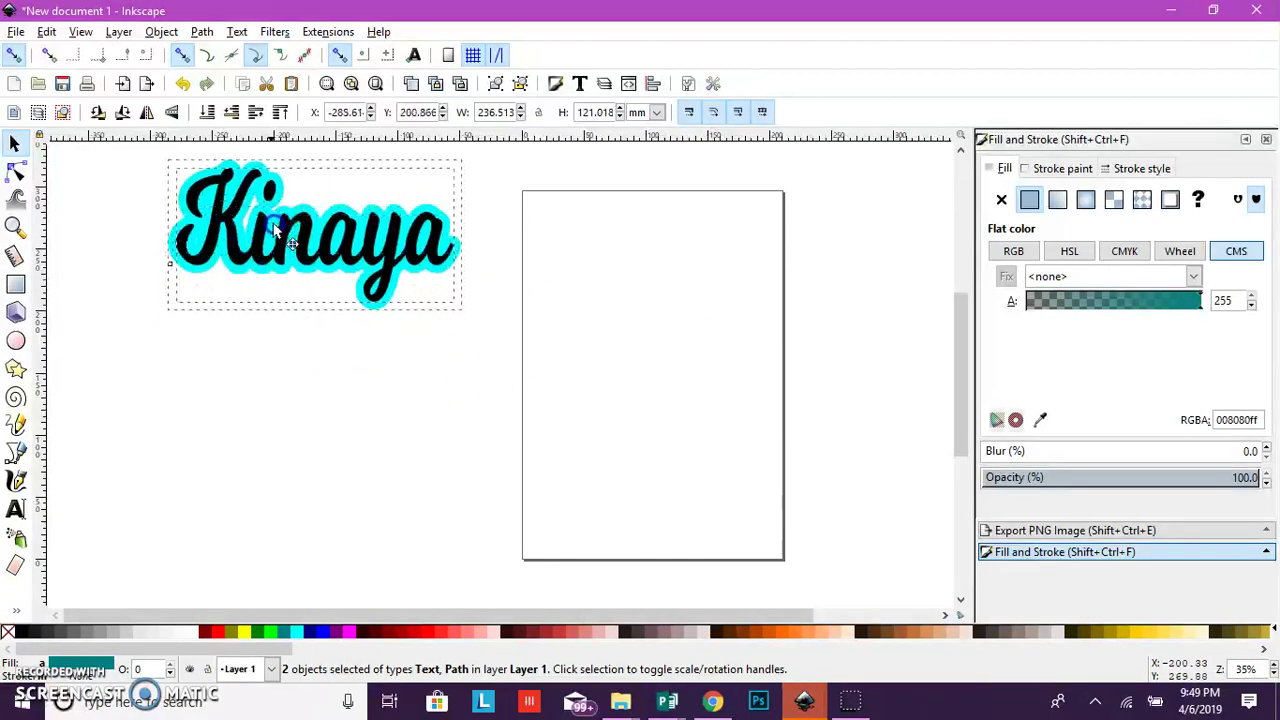
# Type the word 'Mary' as new text below Kinaya.
pyautogui.click(16, 509)
pyautogui.click(228, 394)
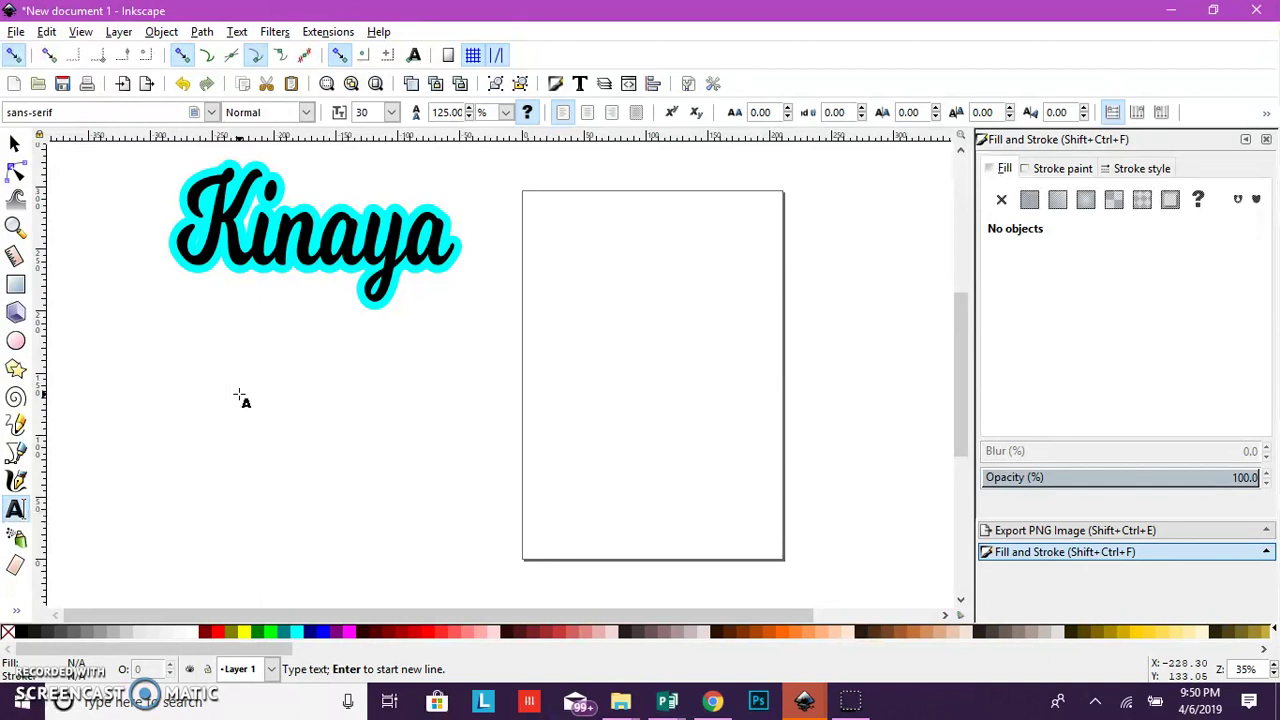
pyautogui.write('Mary')
pyautogui.press('Escape')
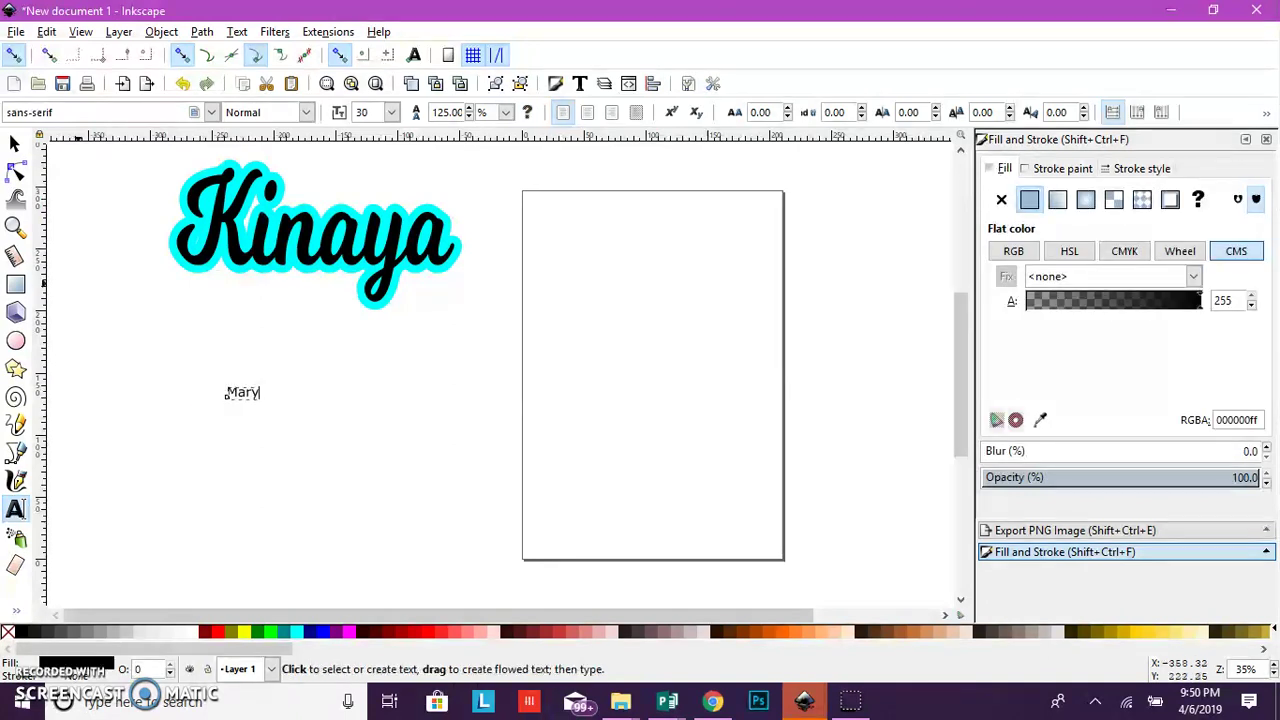
# Scale Mary up to roughly the size of Kinaya.
pyautogui.click(48, 150)
pyautogui.click(14, 143)
pyautogui.click(240, 392)
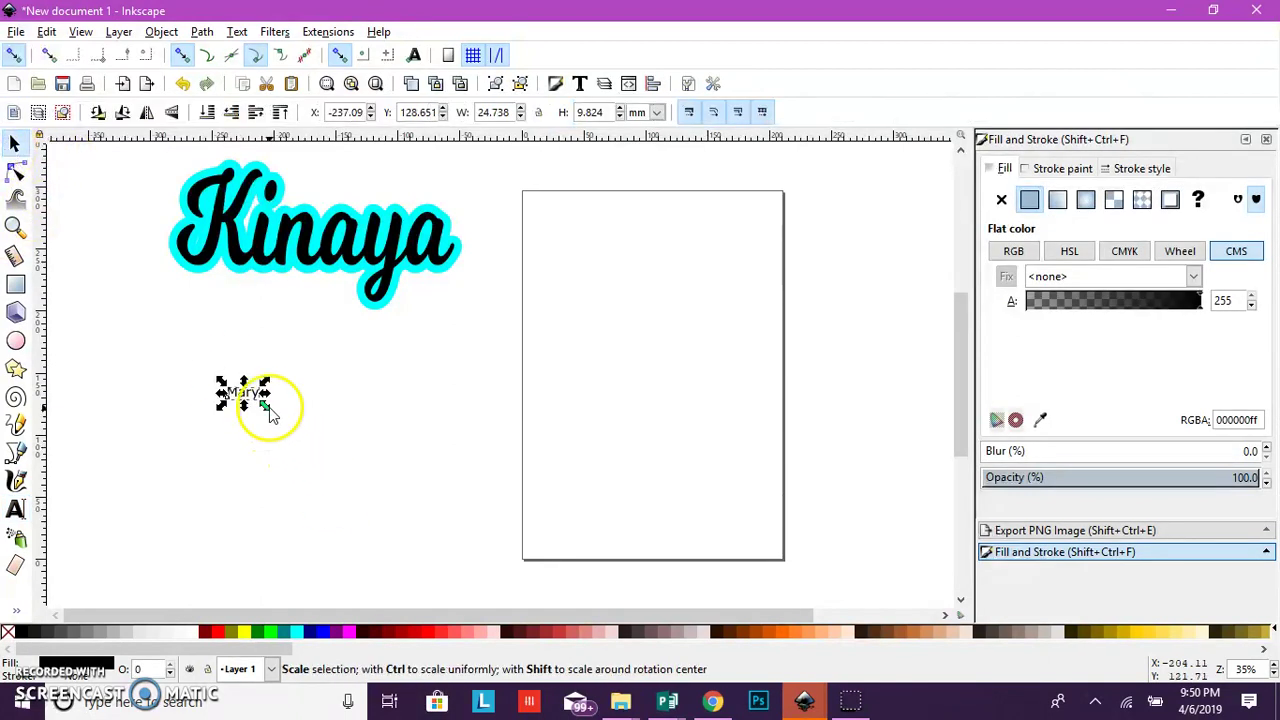
pyautogui.moveTo(263, 404); pyautogui.dragTo(479, 497)
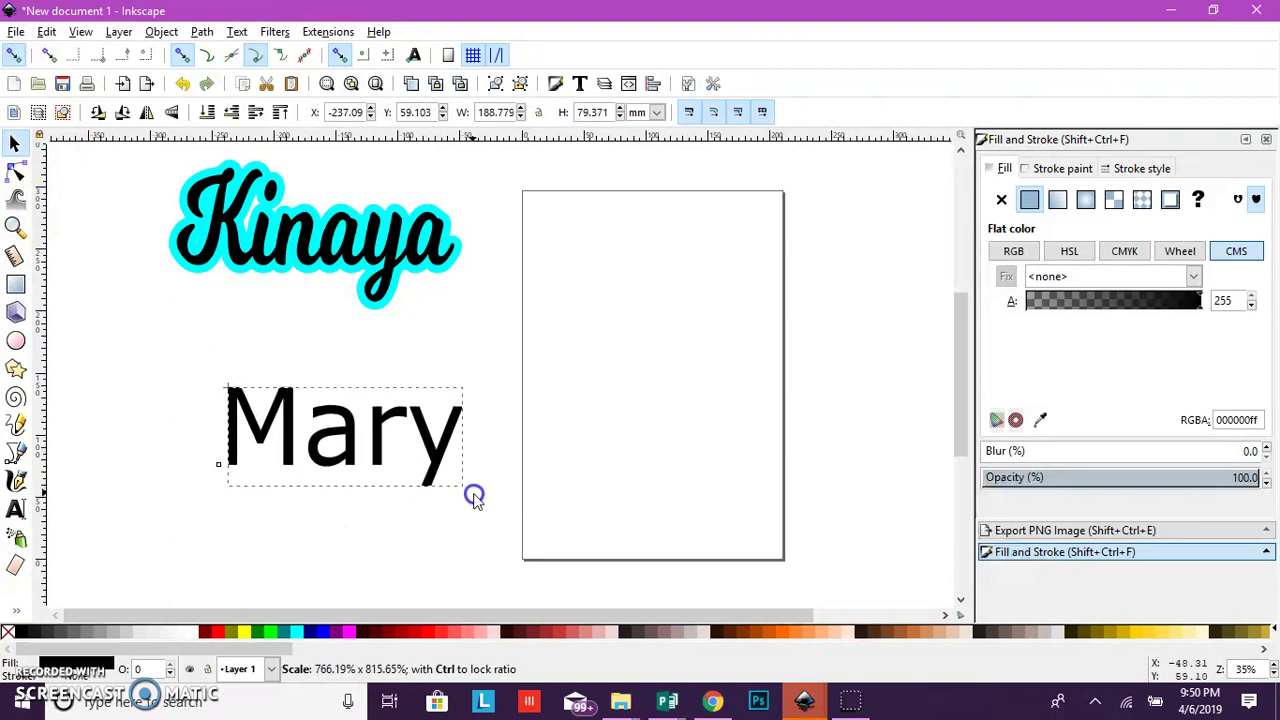
# Try the Script MT Bold and SF Hollywood Hills fonts on Mary.
pyautogui.click(16, 537)
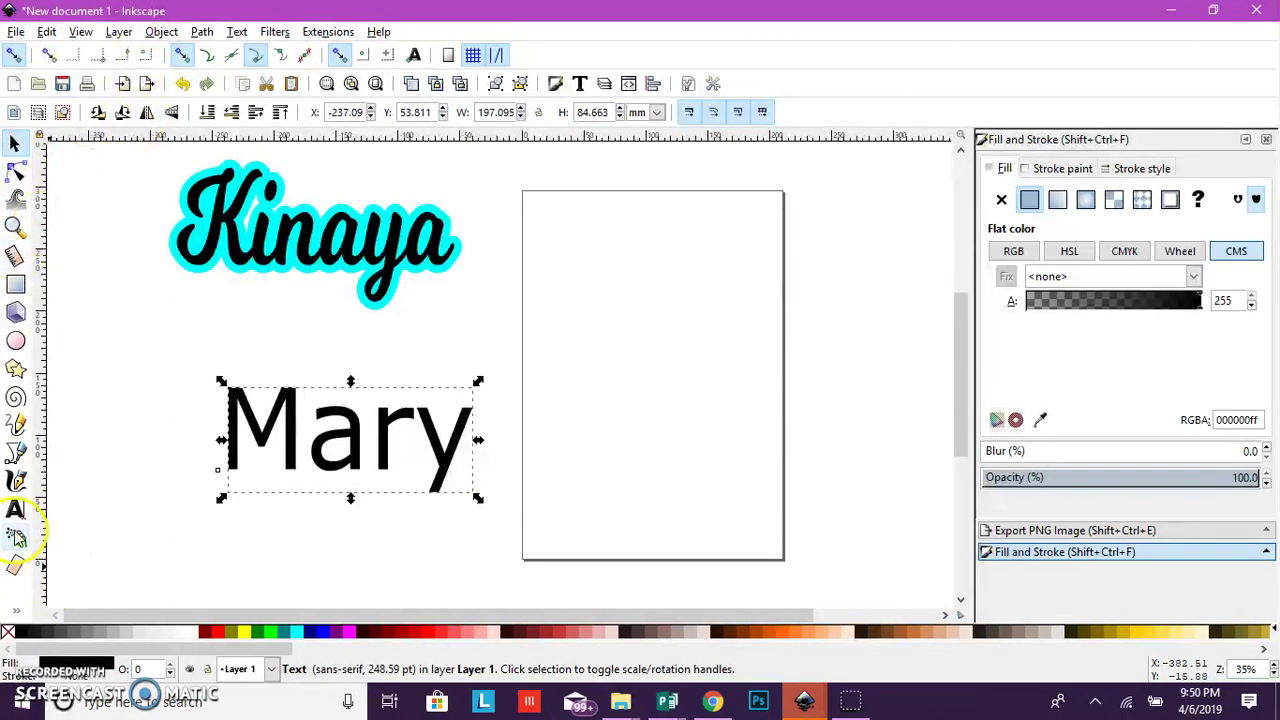
pyautogui.click(17, 513)
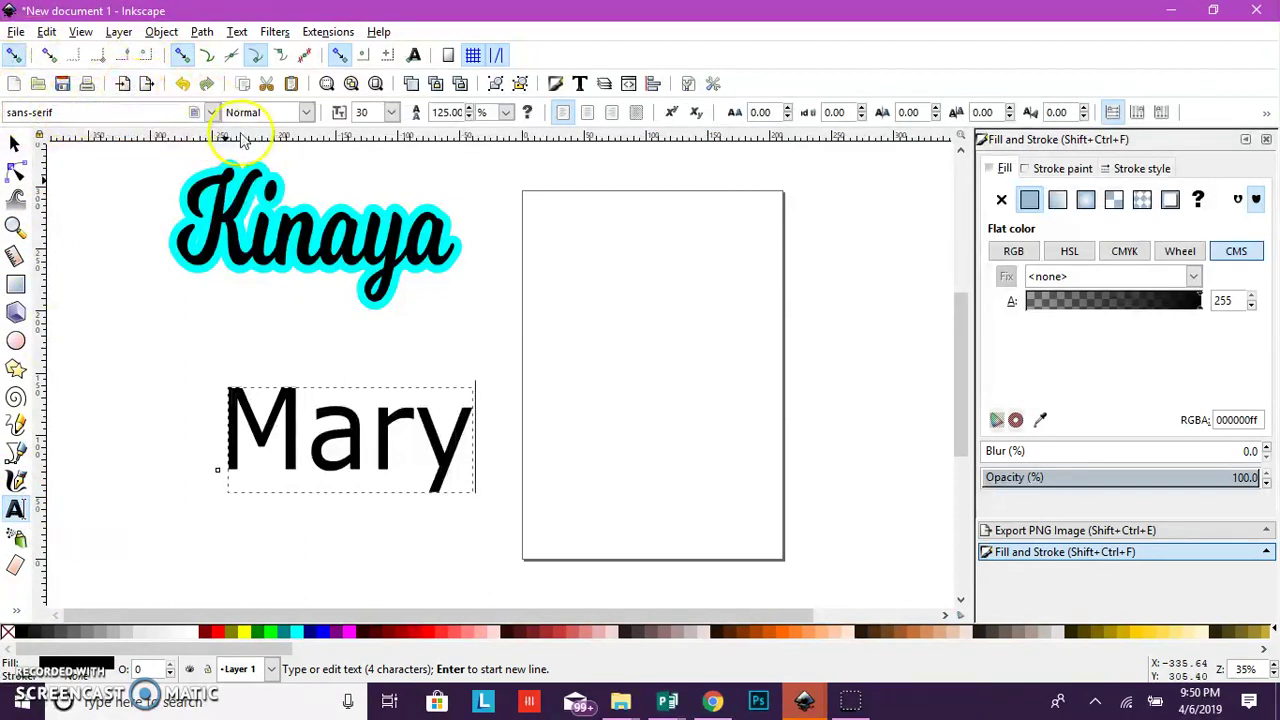
pyautogui.click(211, 112)
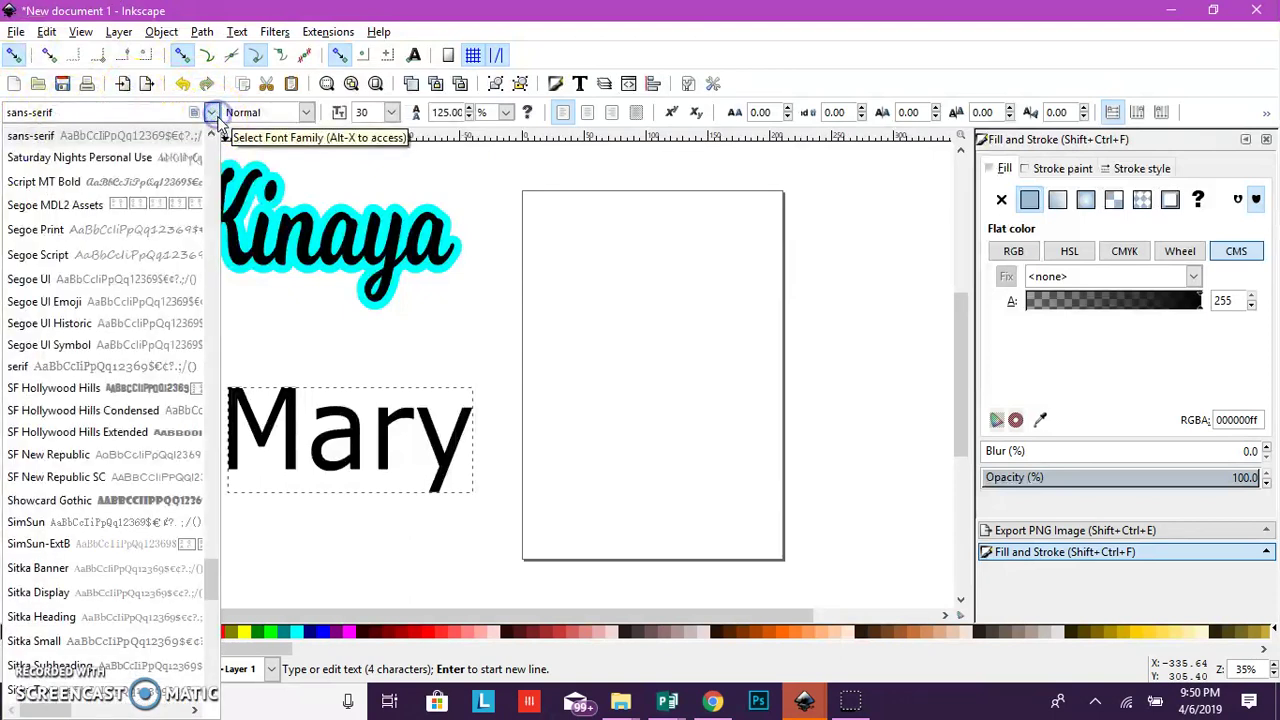
pyautogui.click(163, 182)
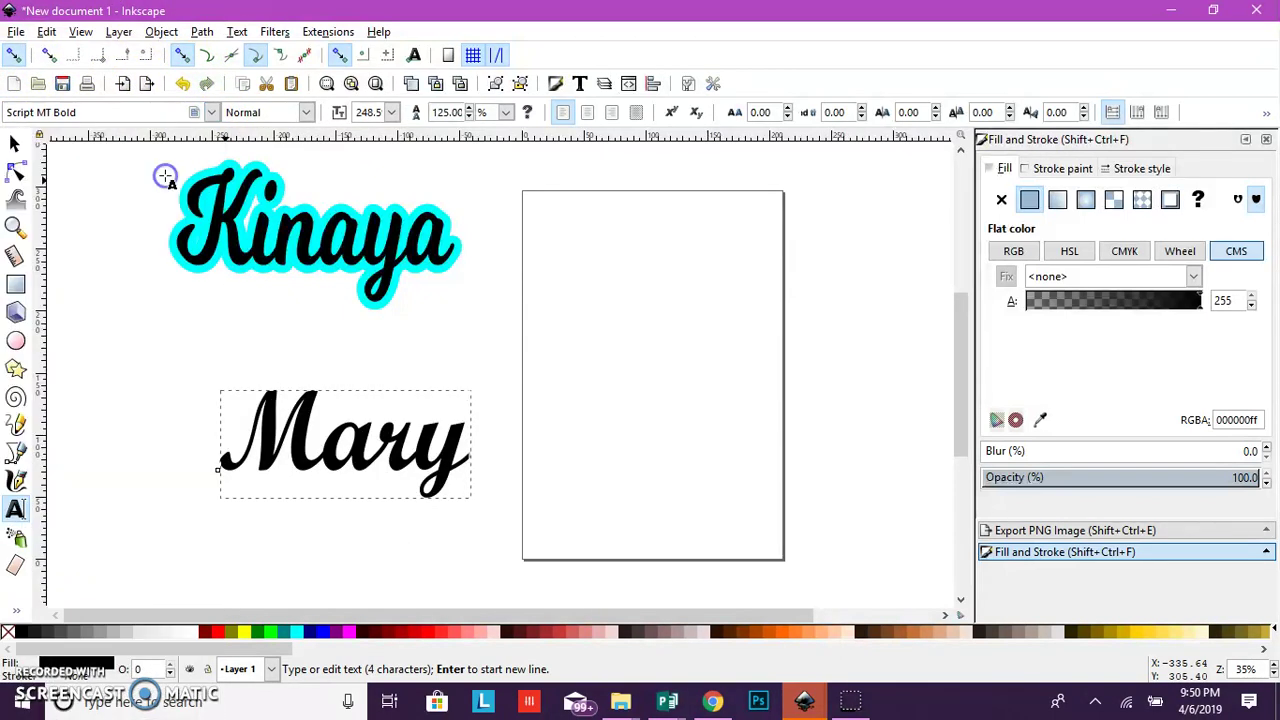
pyautogui.click(211, 112)
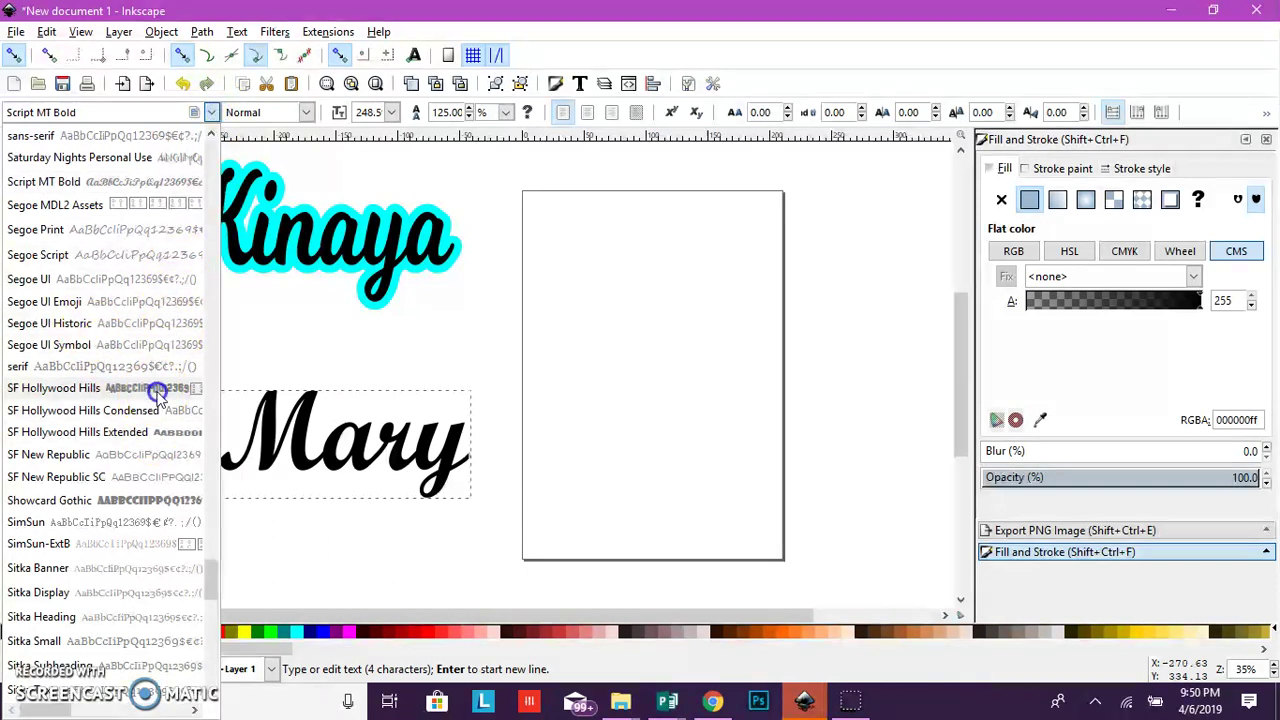
pyautogui.click(160, 388)
# Set Mary in the Vegan Style Personal Use font.
pyautogui.click(210, 110)
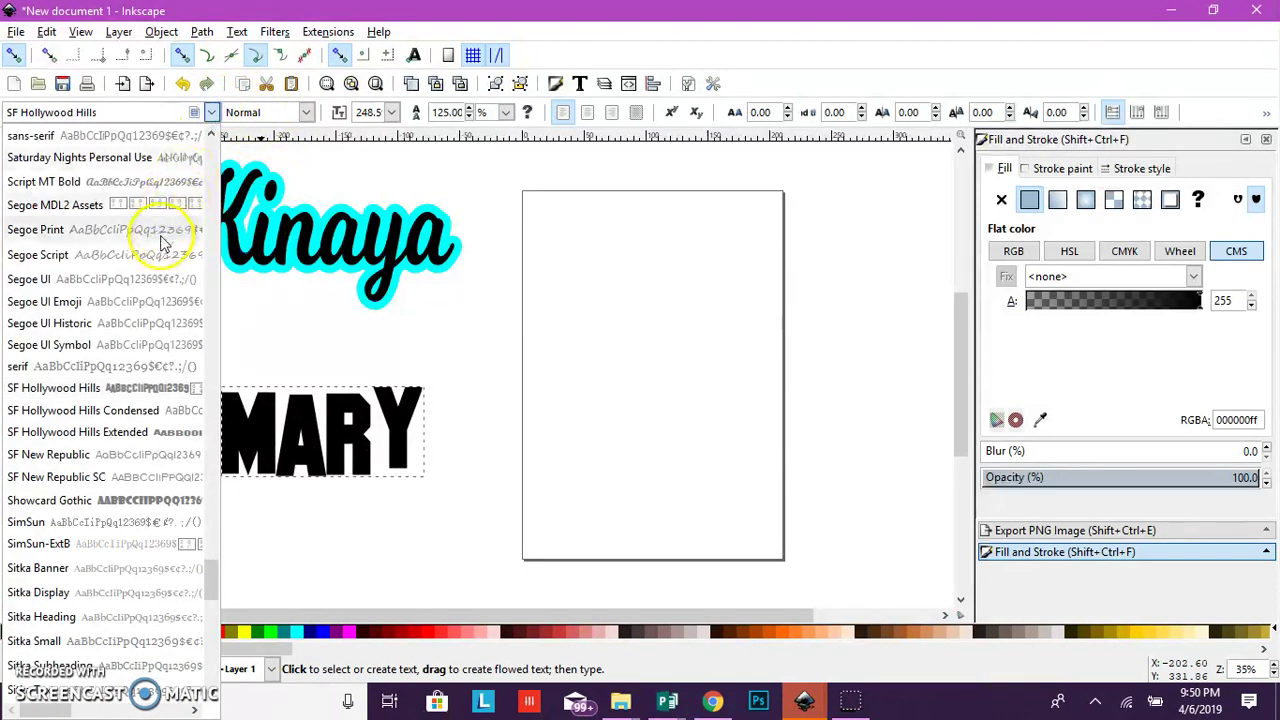
pyautogui.scroll(-5, 160, 400)
pyautogui.scroll(-4, 143, 524)
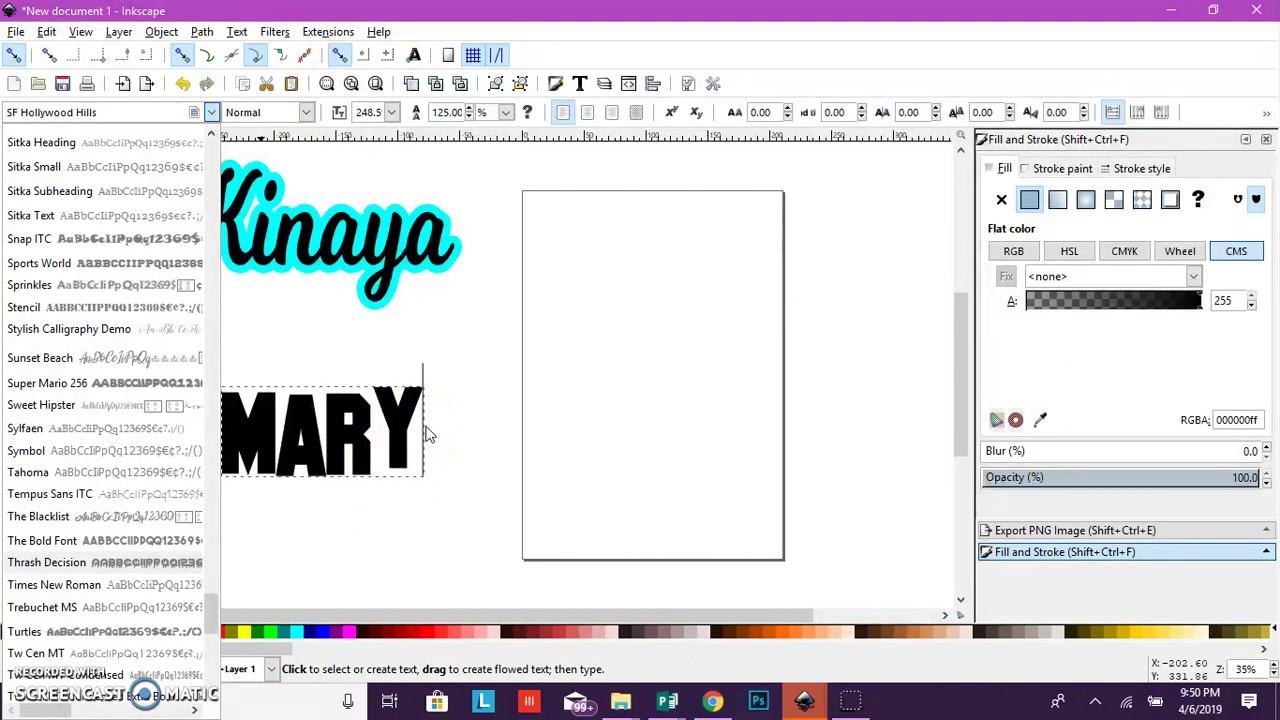
pyautogui.click(409, 383)
pyautogui.click(400, 432)
pyautogui.scroll(-5, 70, 480)
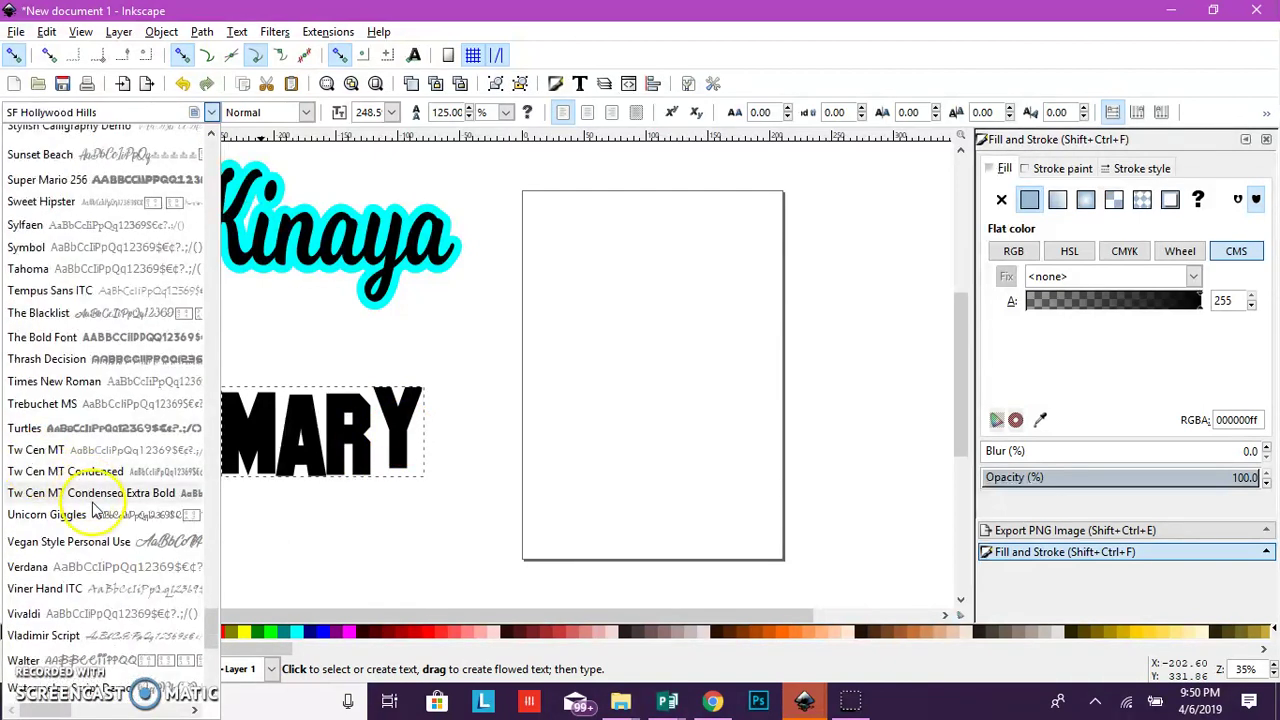
pyautogui.scroll(-2, 110, 520)
pyautogui.click(180, 476)
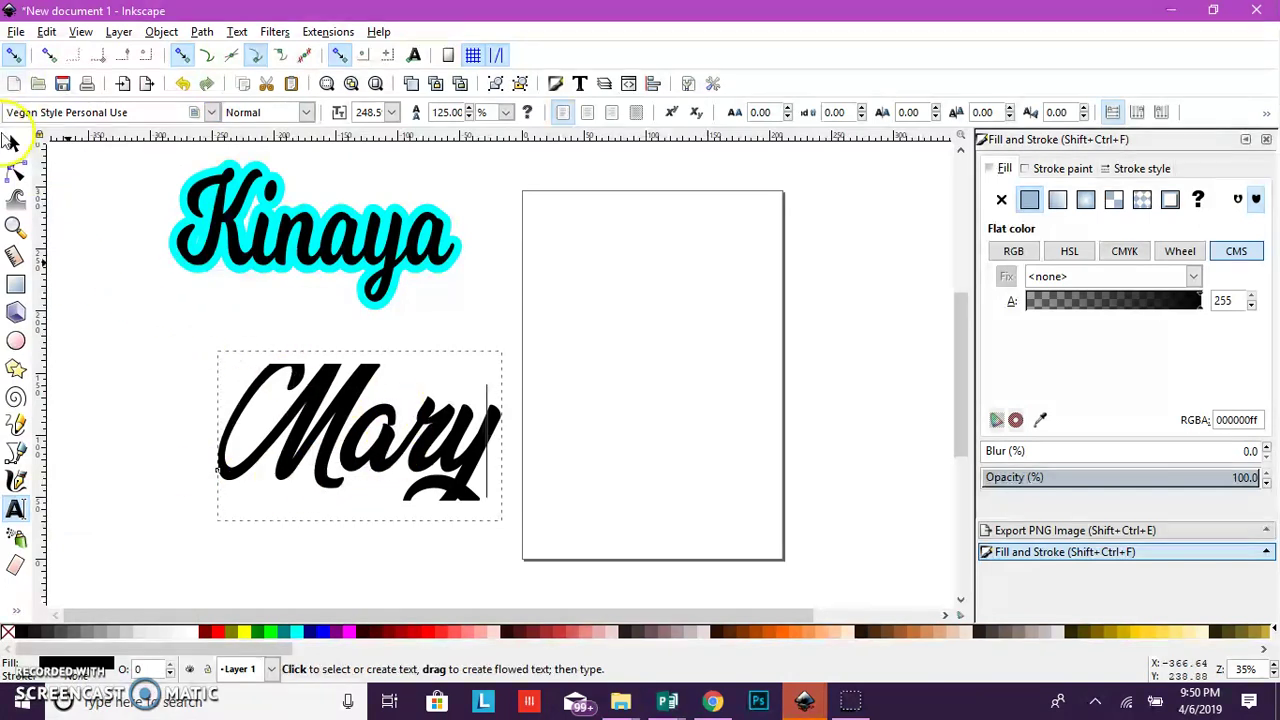
pyautogui.click(14, 143)
# Enlarge the Mary text by dragging its scale handles taller and larger.
pyautogui.moveTo(359, 344); pyautogui.dragTo(371, 326)
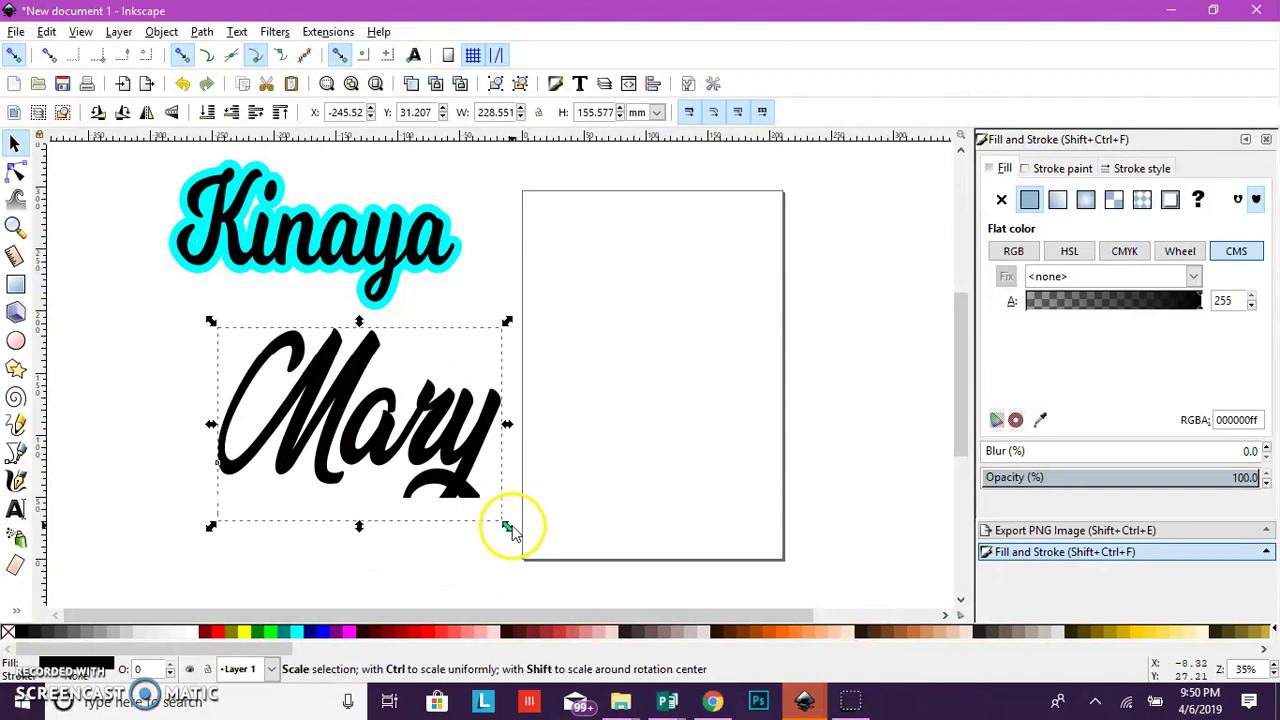
pyautogui.moveTo(513, 527)
pyautogui.mouseDown()
pyautogui.moveTo(585, 560)
pyautogui.moveTo(571, 578)
pyautogui.mouseUp()
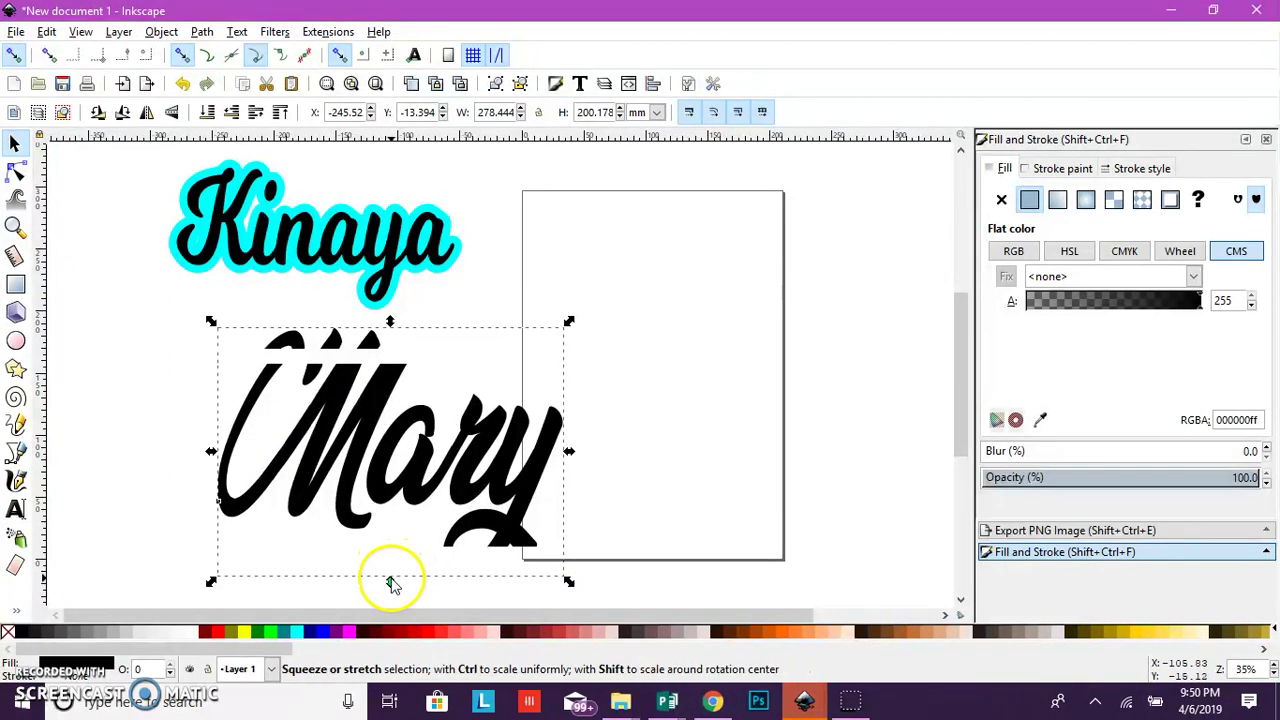
pyautogui.moveTo(391, 576); pyautogui.dragTo(390, 622)
pyautogui.scroll(5, 486, 463)
pyautogui.scroll(-6, 287, 205)
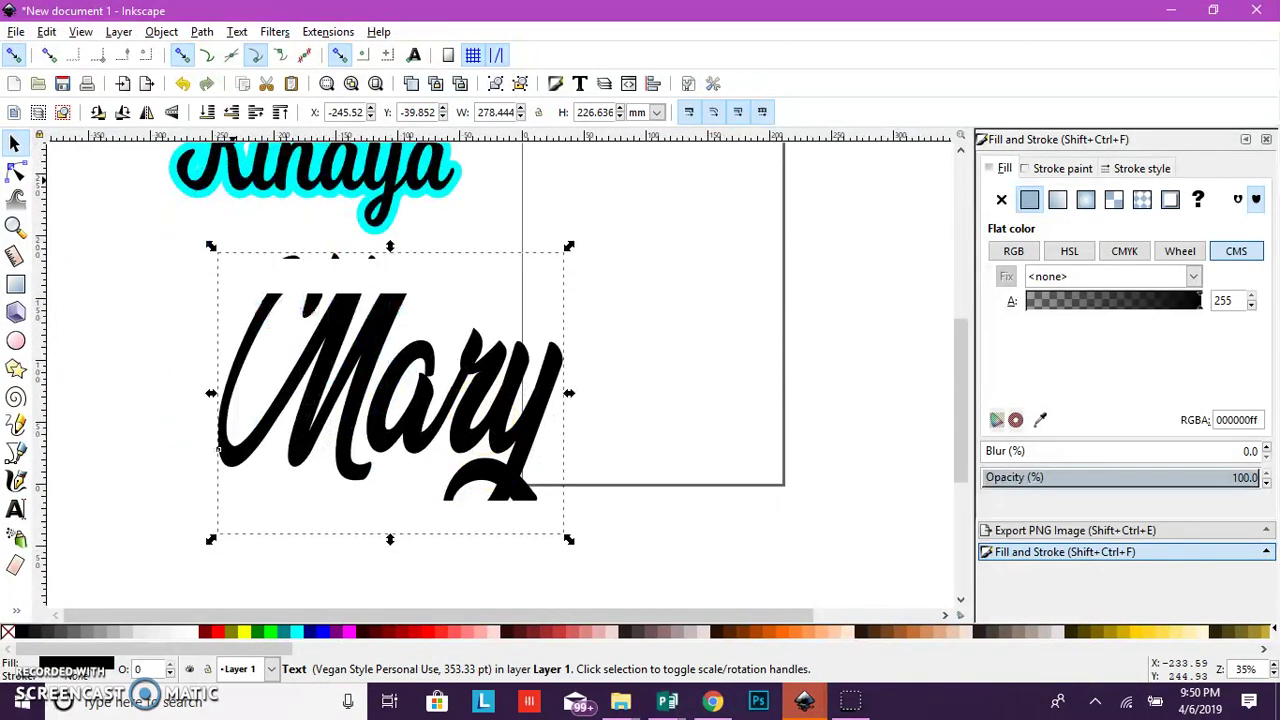
# Move Kinaya up above Mary and shift Mary right onto the page.
pyautogui.click(287, 205)
pyautogui.moveTo(290, 215)
pyautogui.mouseDown()
pyautogui.moveTo(337, 537)
pyautogui.moveTo(341, 301)
pyautogui.moveTo(284, 177)
pyautogui.mouseUp()
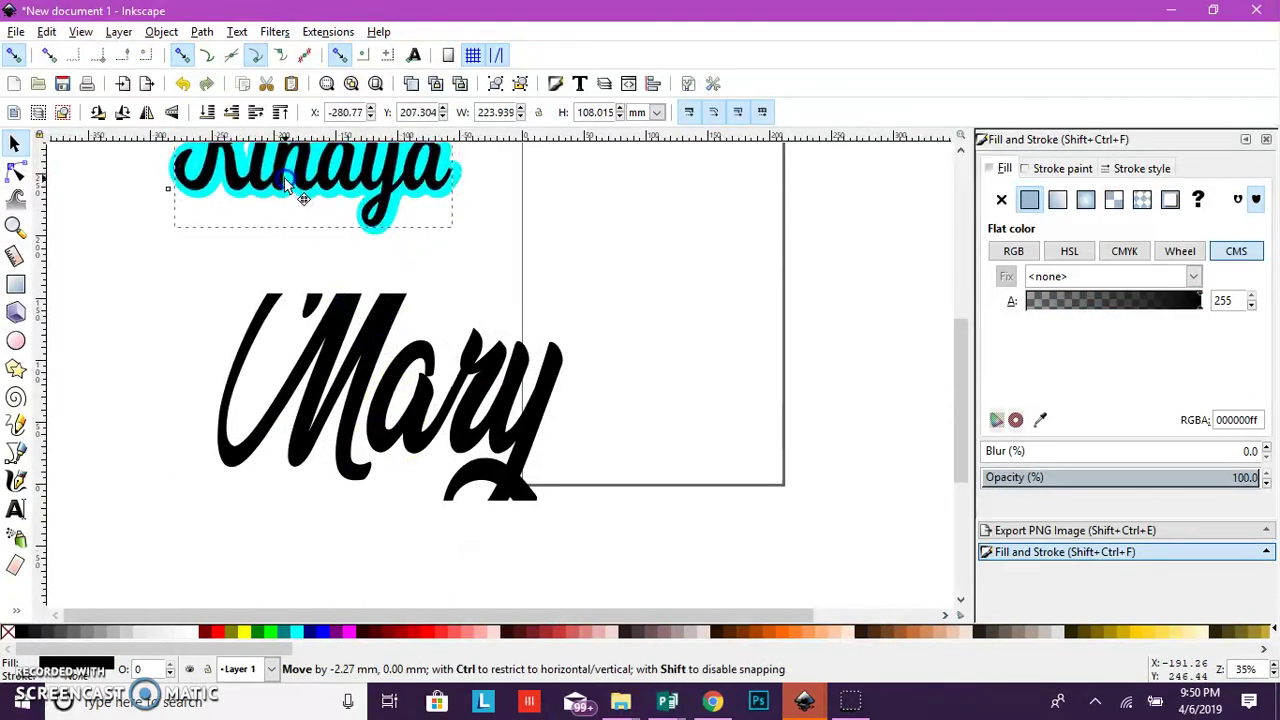
pyautogui.click(457, 395)
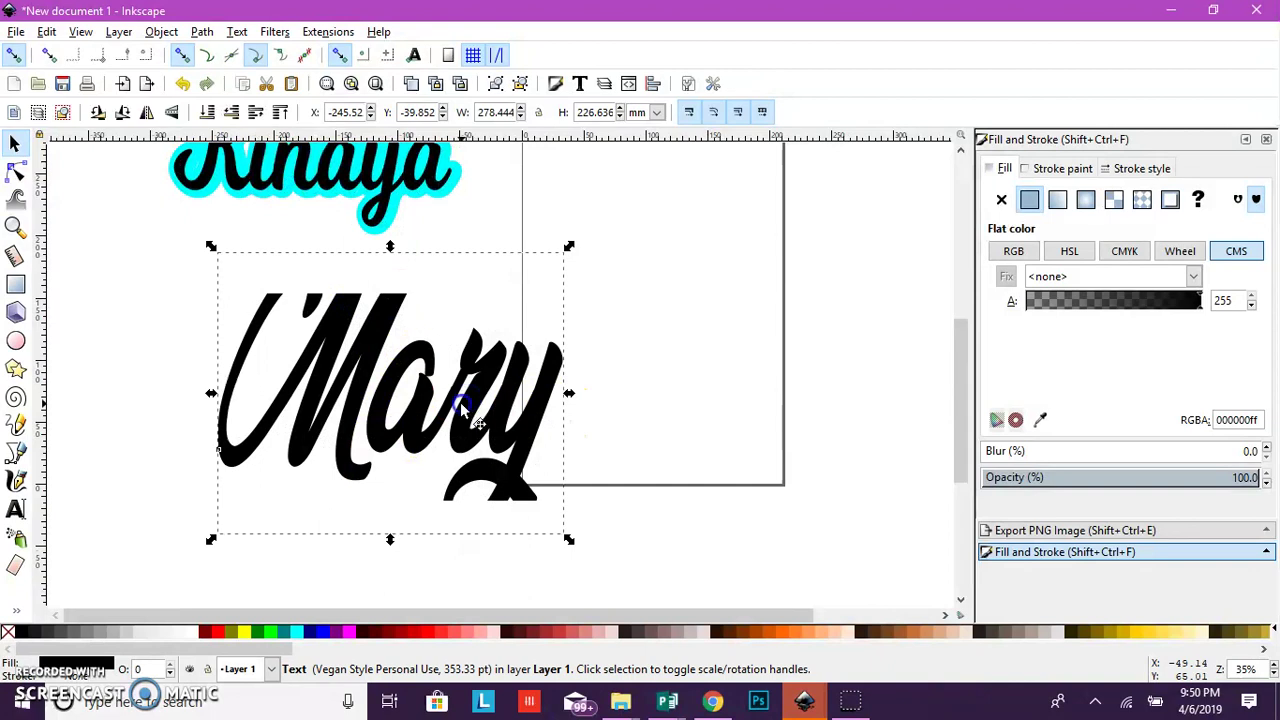
pyautogui.moveTo(457, 395)
pyautogui.mouseDown()
pyautogui.moveTo(649, 378)
pyautogui.moveTo(722, 337)
pyautogui.mouseUp()
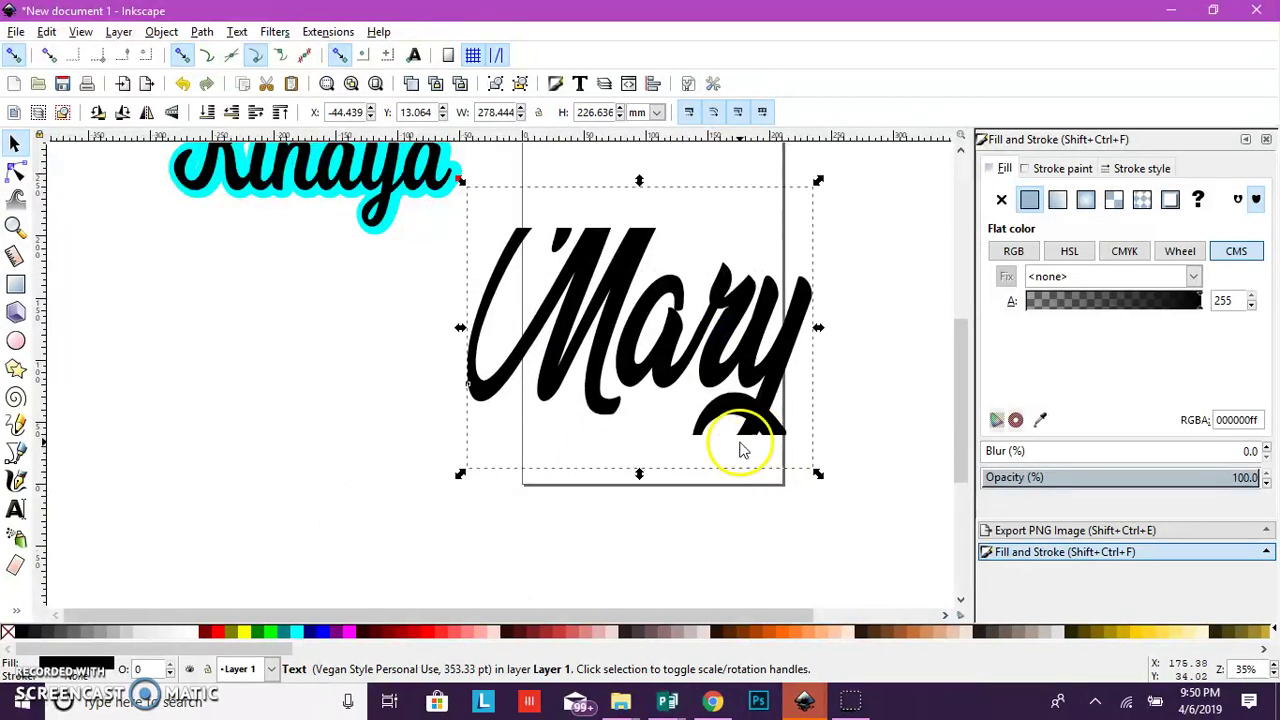
pyautogui.moveTo(423, 612); pyautogui.dragTo(512, 612)
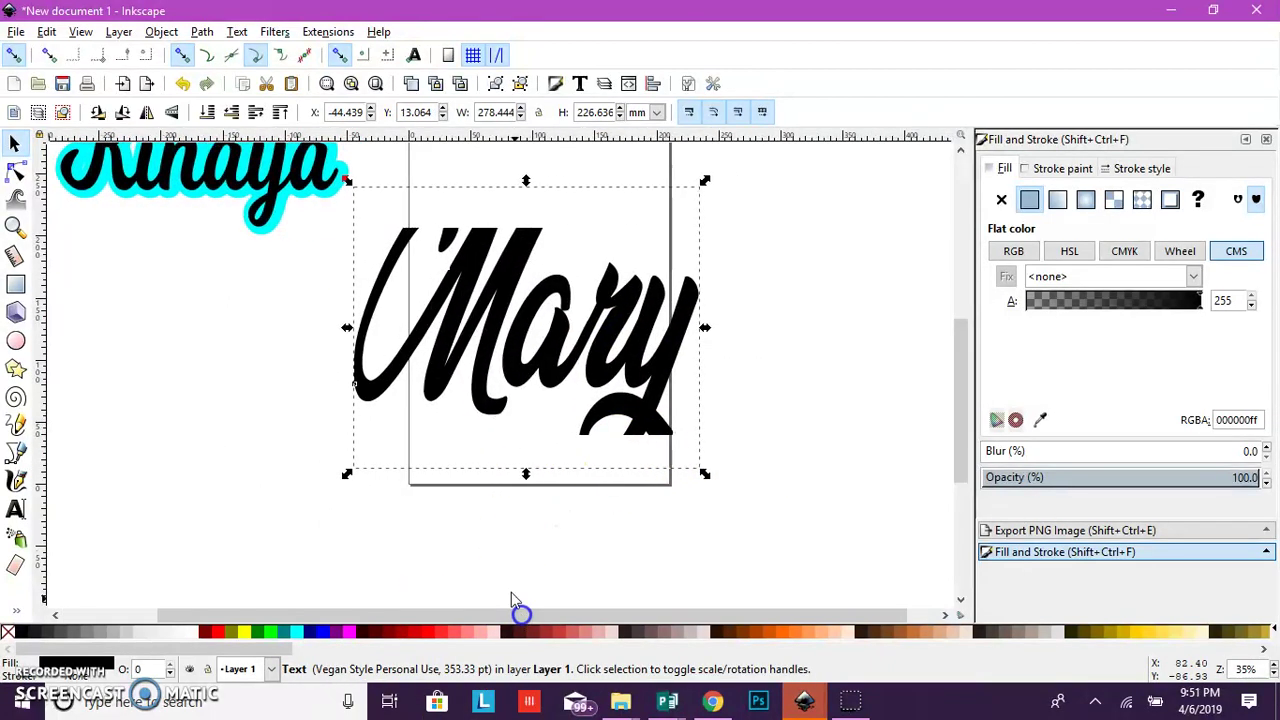
pyautogui.click(69, 340)
# Draw a small cyan rectangle to the left of Mary.
pyautogui.click(12, 283)
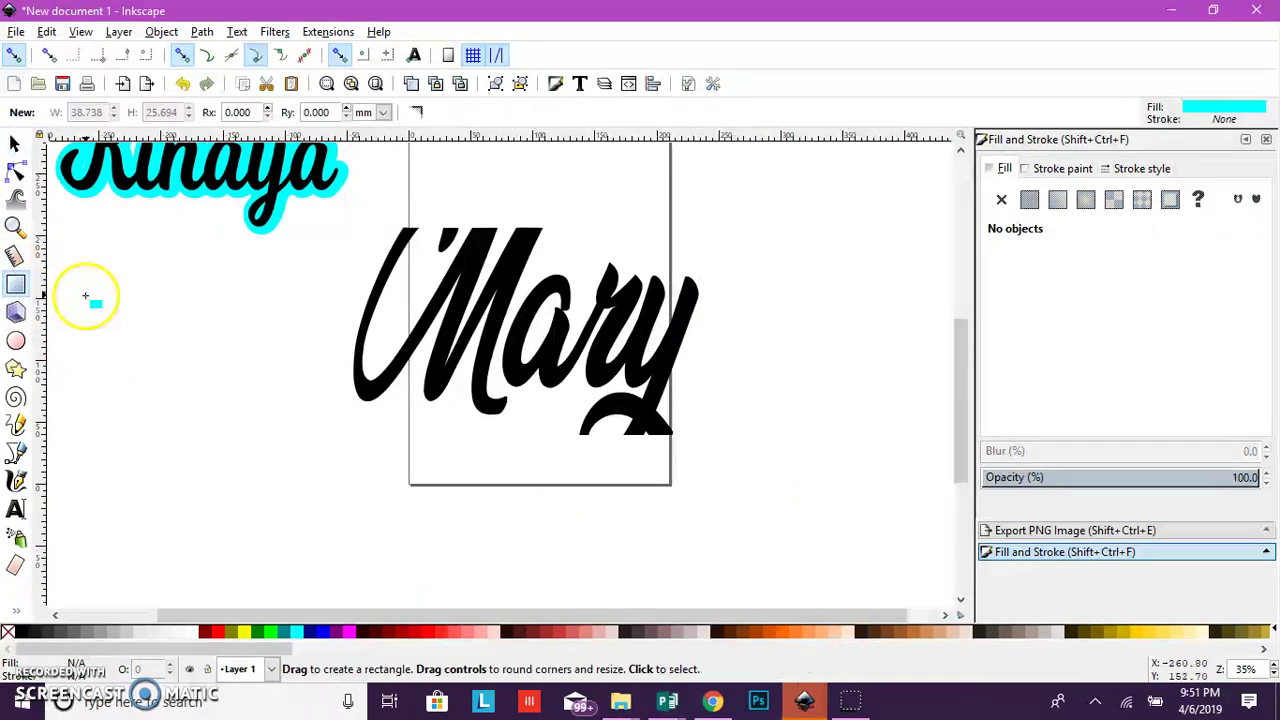
pyautogui.moveTo(86, 295)
pyautogui.mouseDown()
pyautogui.moveTo(175, 377)
pyautogui.moveTo(603, 417)
pyautogui.moveTo(657, 434)
pyautogui.moveTo(260, 371)
pyautogui.mouseUp()
pyautogui.click(15, 142)
# Reshape Mary wider and shorter, then stretch its bottom down slightly.
pyautogui.click(551, 366)
pyautogui.moveTo(705, 182)
pyautogui.mouseDown()
pyautogui.moveTo(789, 171)
pyautogui.moveTo(837, 223)
pyautogui.moveTo(717, 282)
pyautogui.mouseUp()
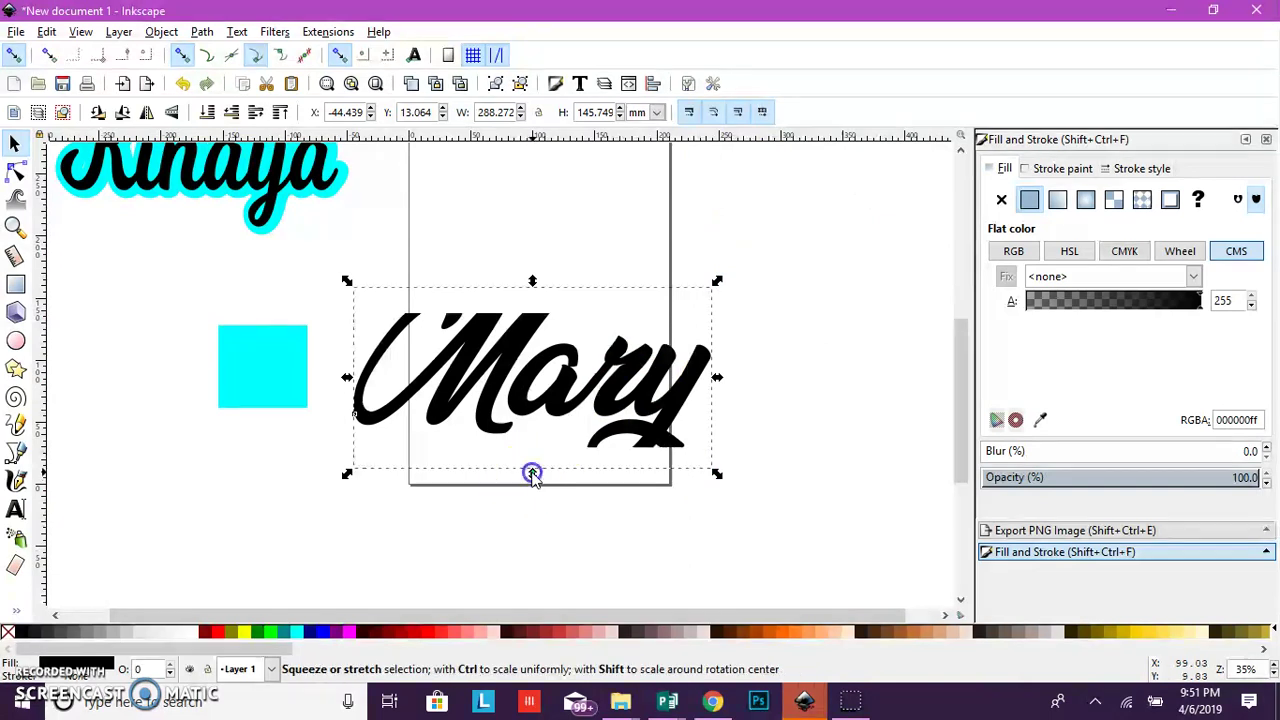
pyautogui.moveTo(532, 474); pyautogui.dragTo(519, 509)
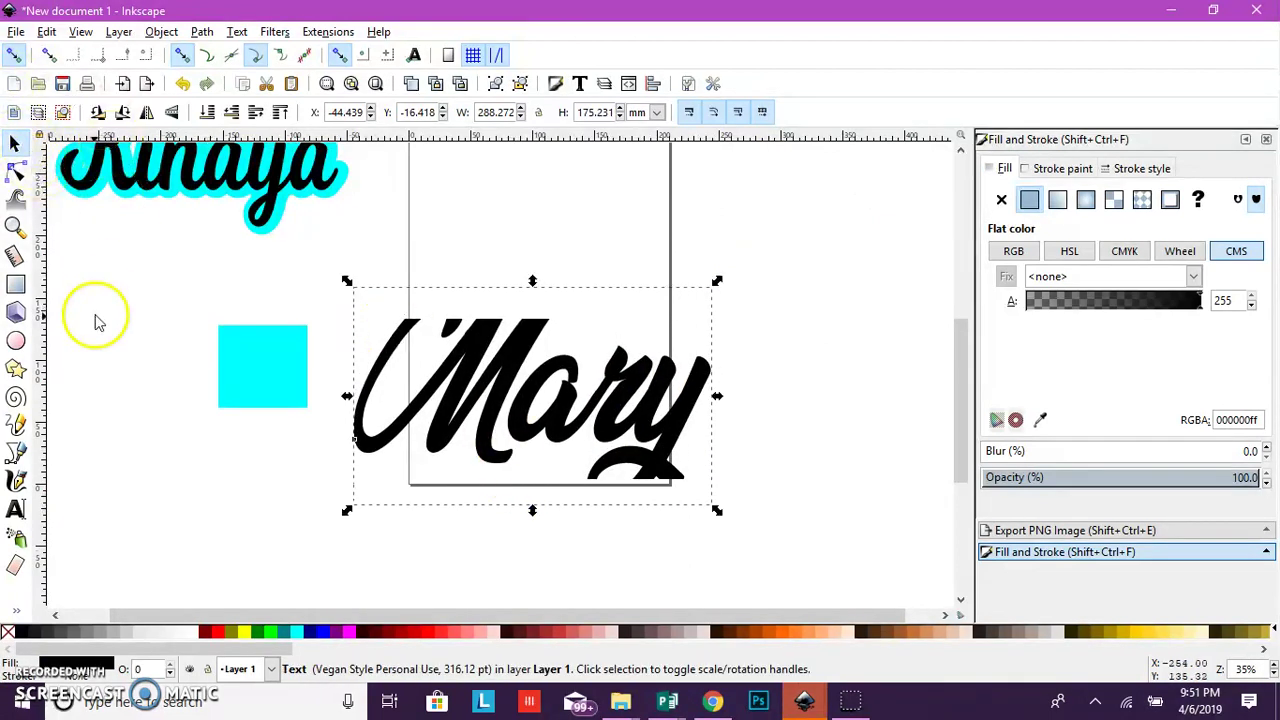
# Set the Mary text's font family to Verdana.
pyautogui.click(16, 510)
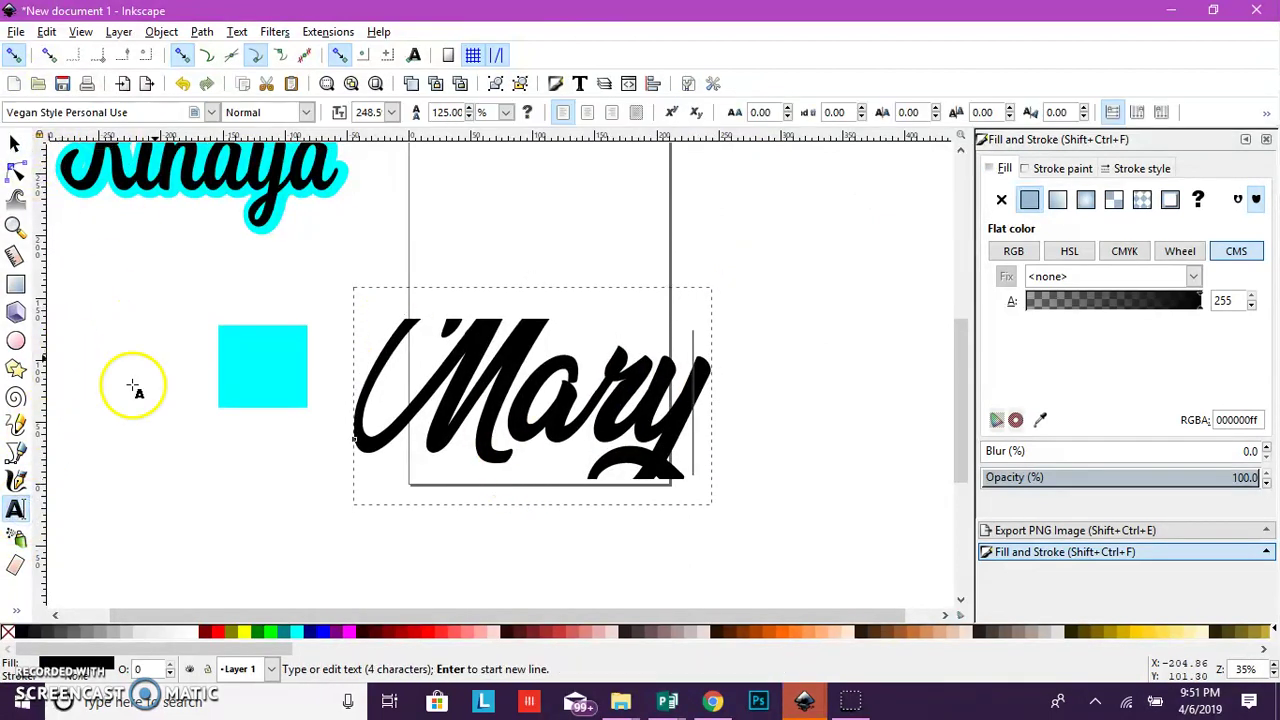
pyautogui.click(212, 112)
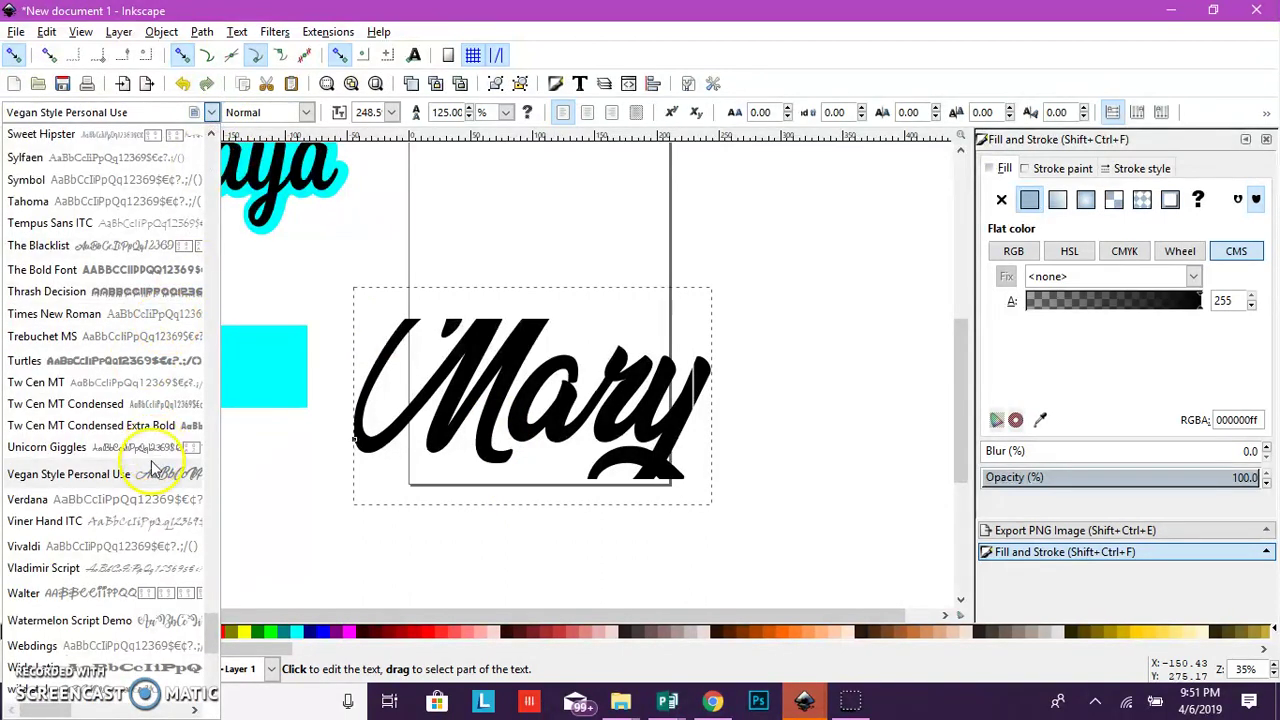
pyautogui.click(128, 500)
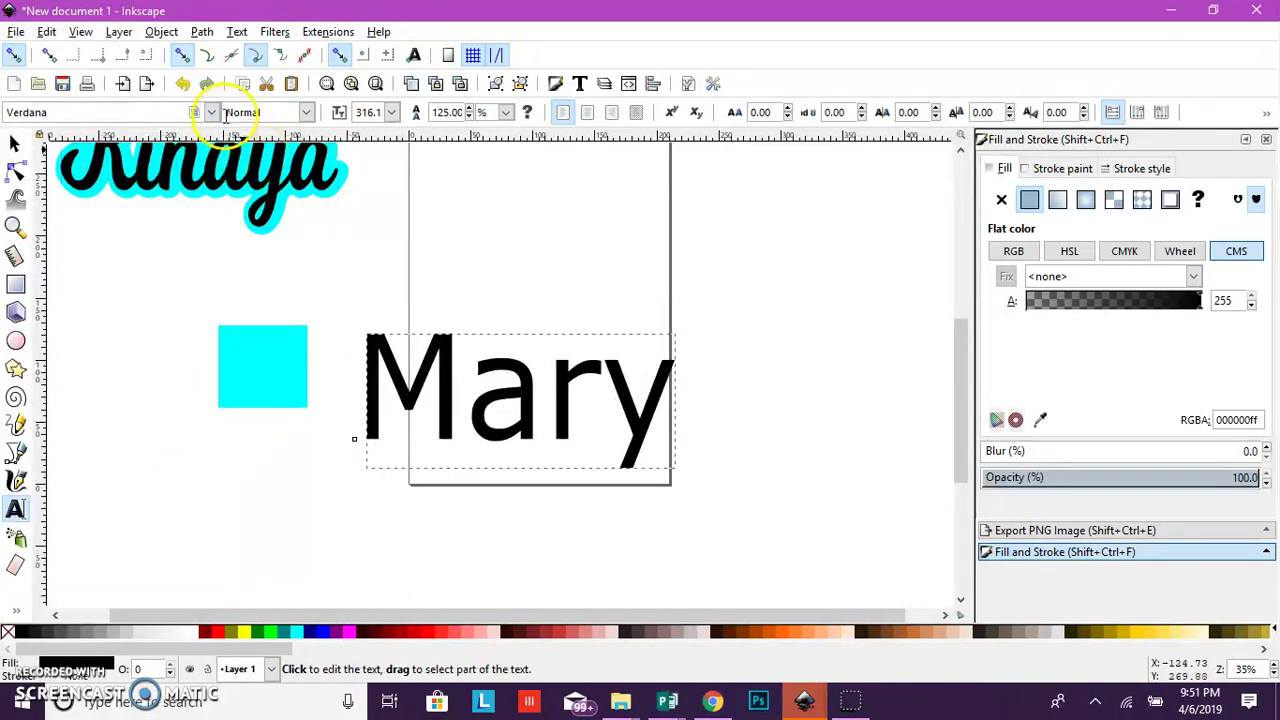
# Switch Mary's font family to the Milkshake script font.
pyautogui.click(214, 112)
pyautogui.scroll(-2, 152, 540)
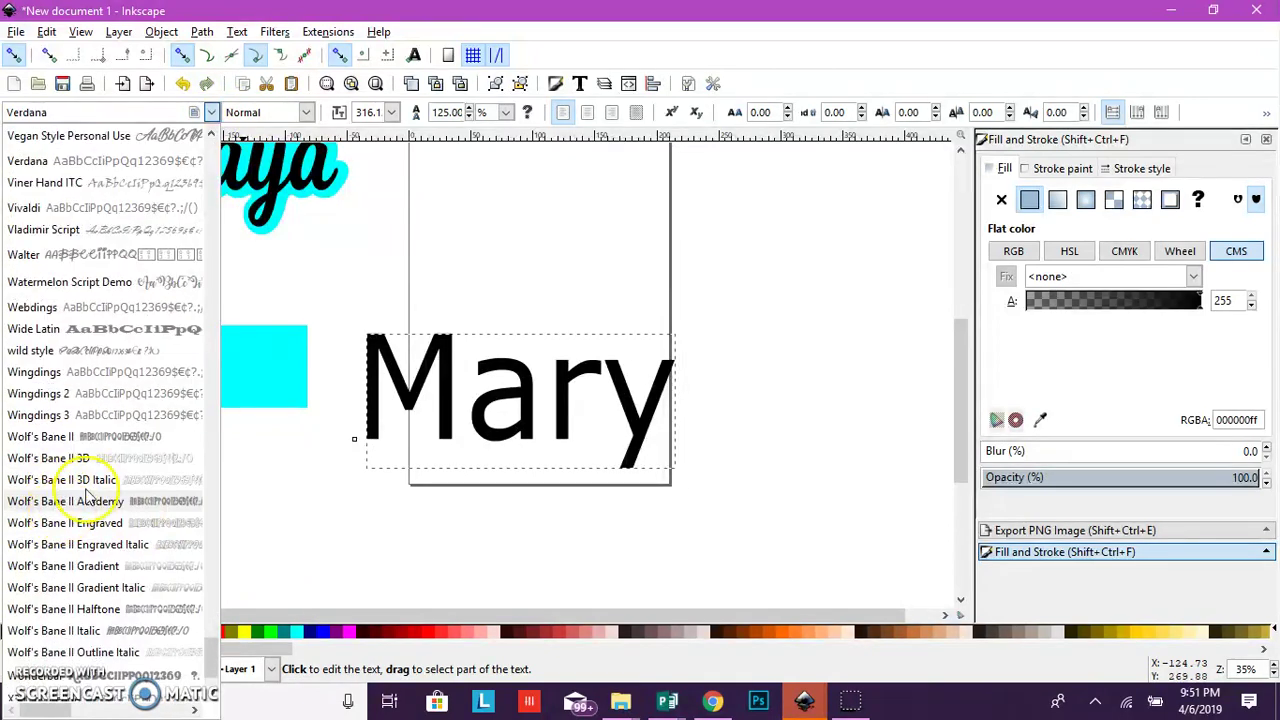
pyautogui.scroll(-2, 90, 510)
pyautogui.scroll(5, 150, 500)
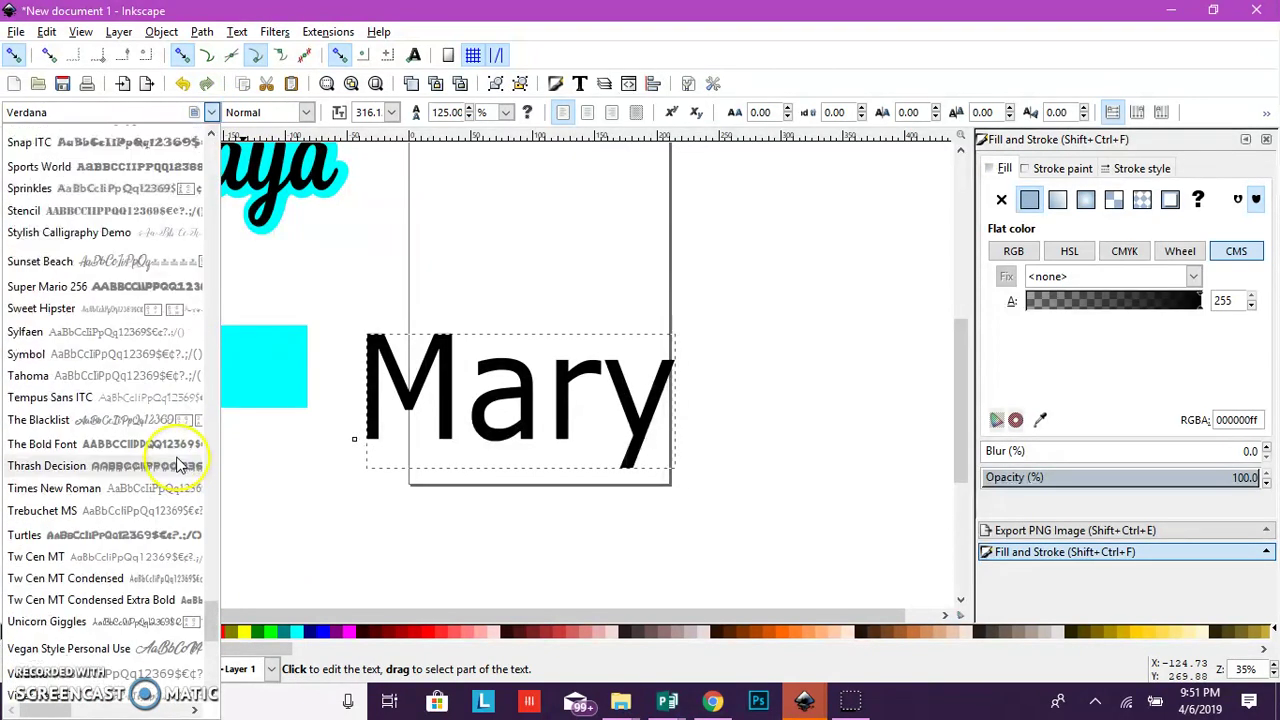
pyautogui.scroll(3, 170, 465)
pyautogui.scroll(2, 170, 465)
pyautogui.scroll(3, 178, 463)
pyautogui.scroll(1, 178, 463)
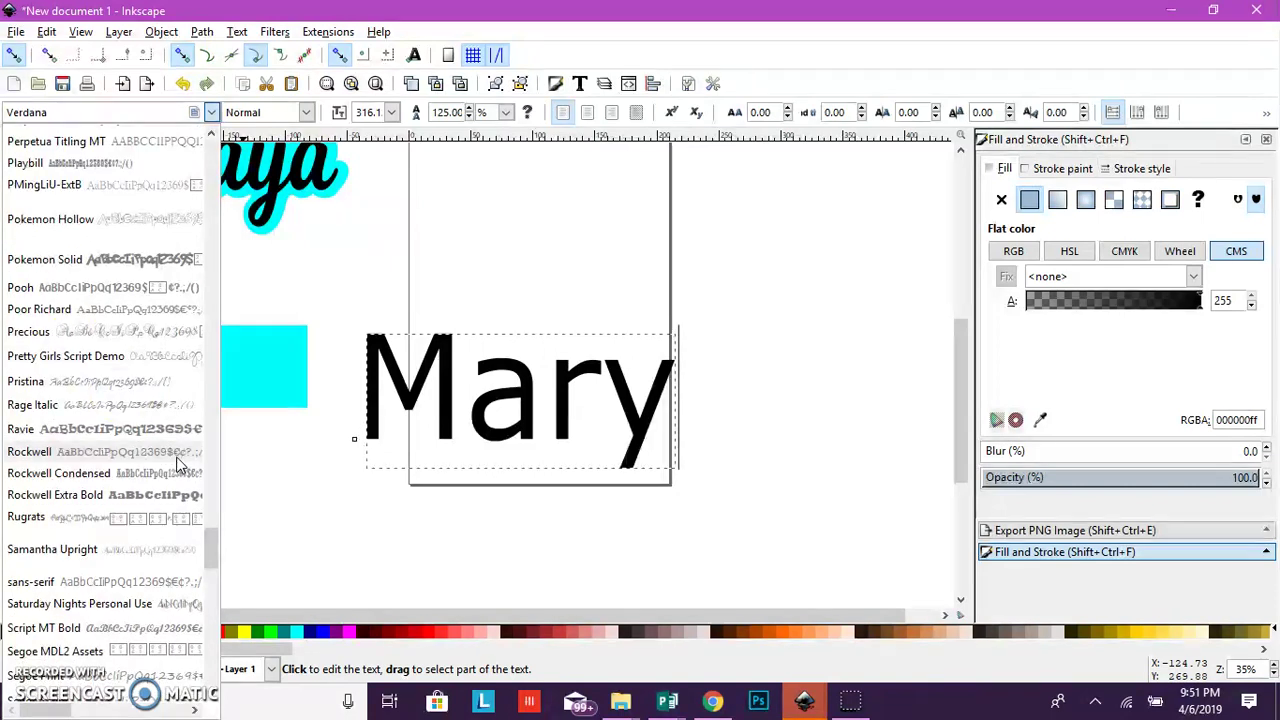
pyautogui.scroll(5, 112, 322)
pyautogui.scroll(3, 112, 322)
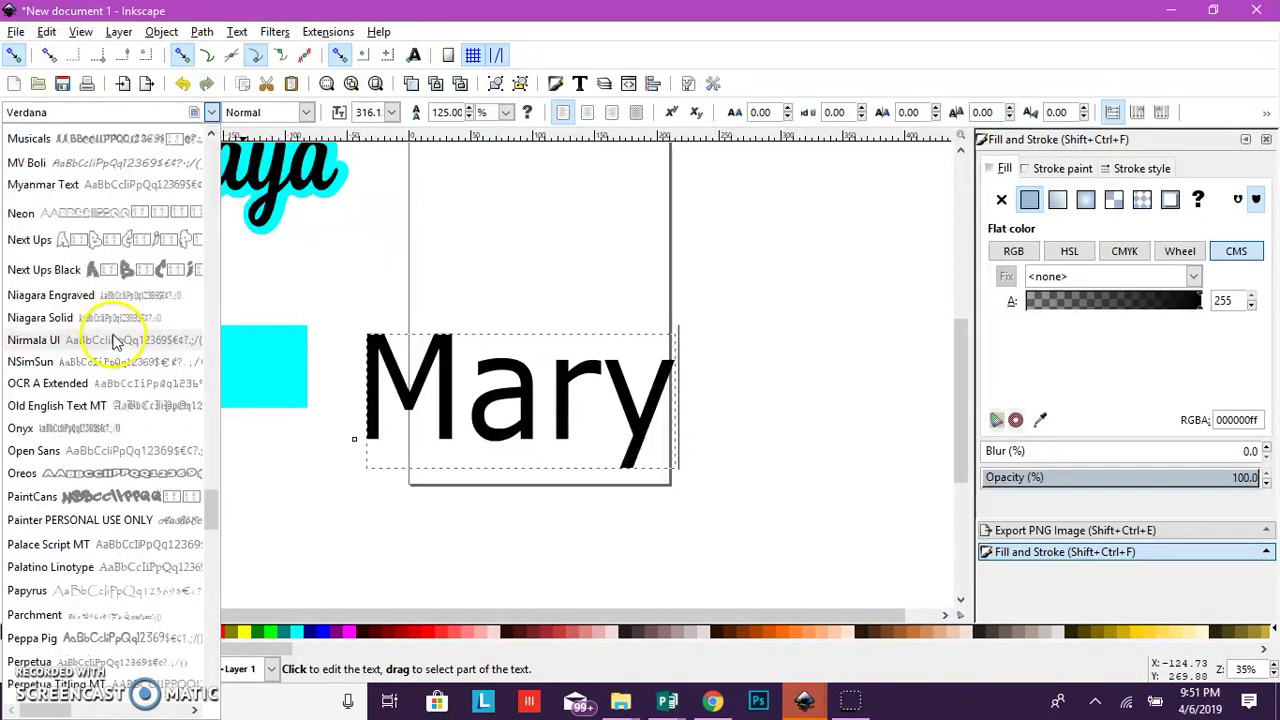
pyautogui.scroll(3, 112, 330)
pyautogui.scroll(3, 110, 306)
pyautogui.scroll(3, 113, 305)
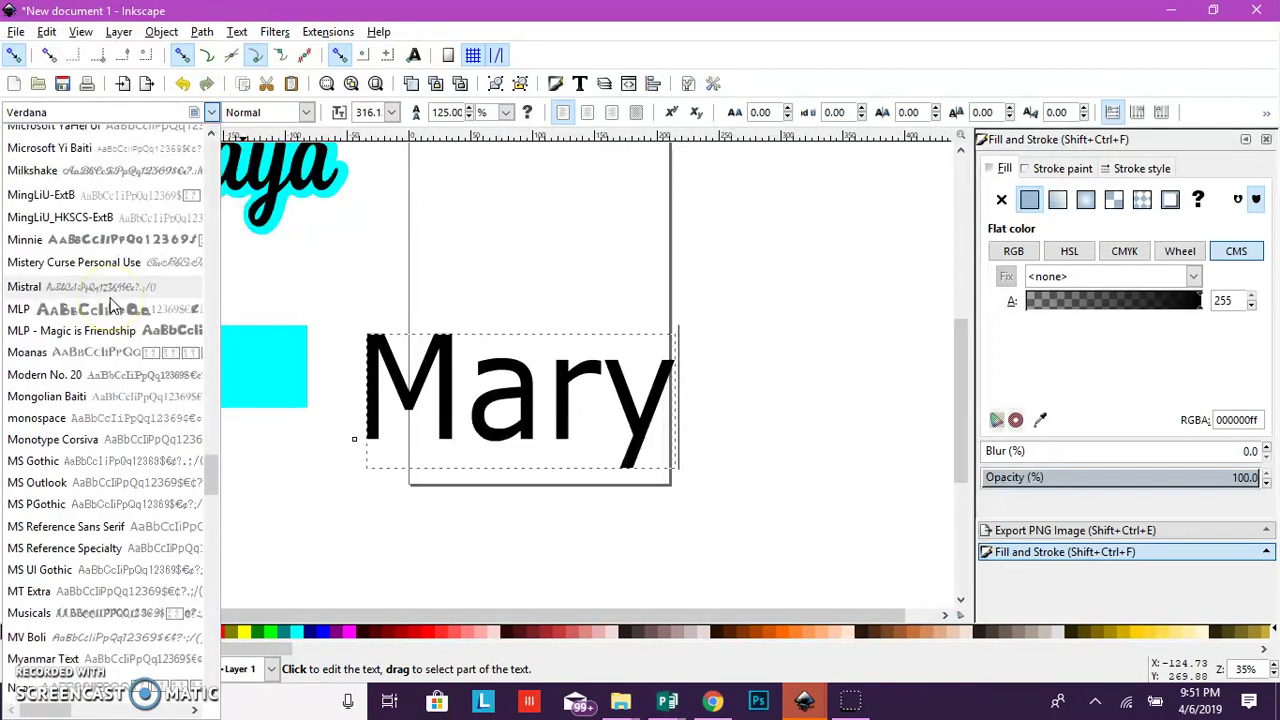
pyautogui.scroll(3, 98, 320)
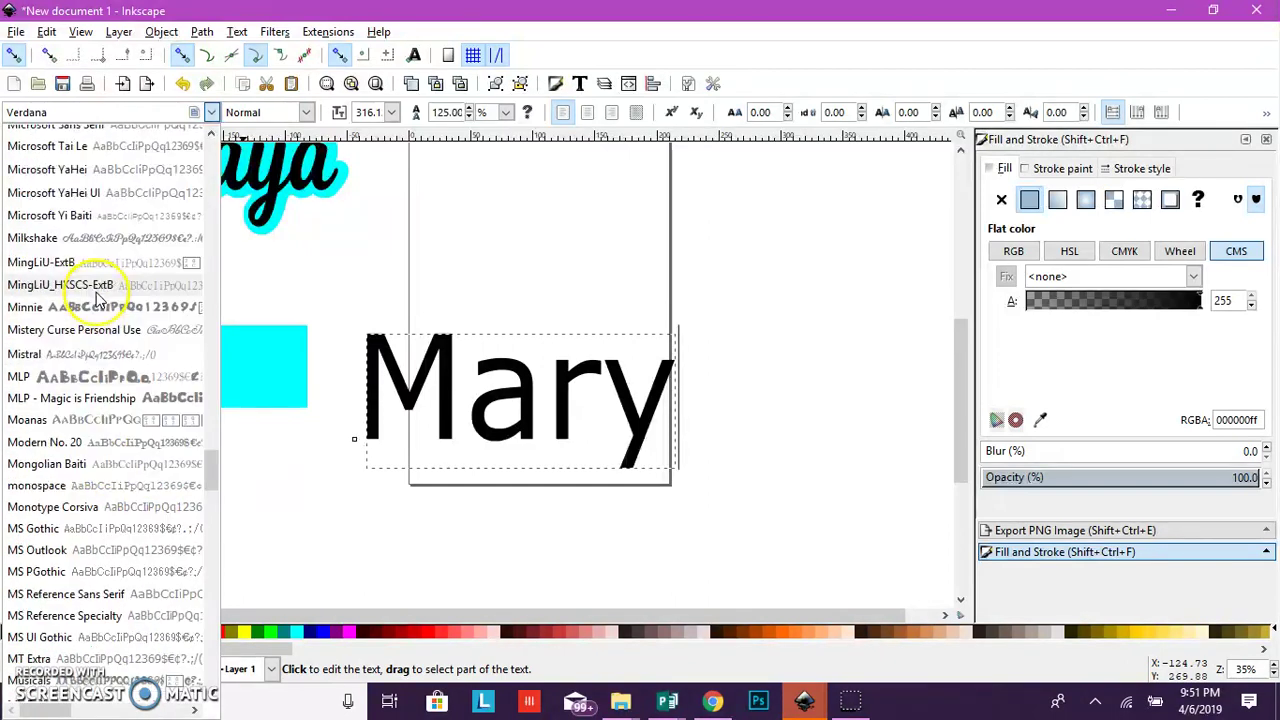
pyautogui.scroll(6, 98, 300)
pyautogui.scroll(3, 100, 310)
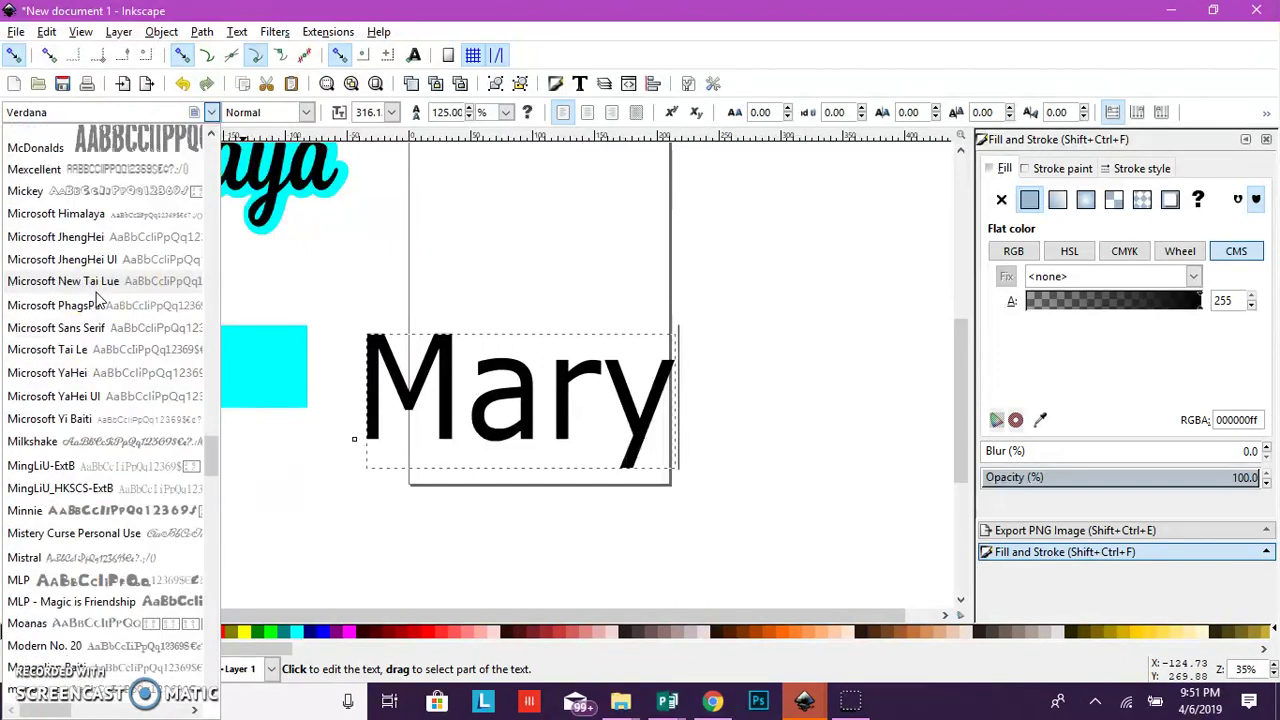
pyautogui.click(160, 452)
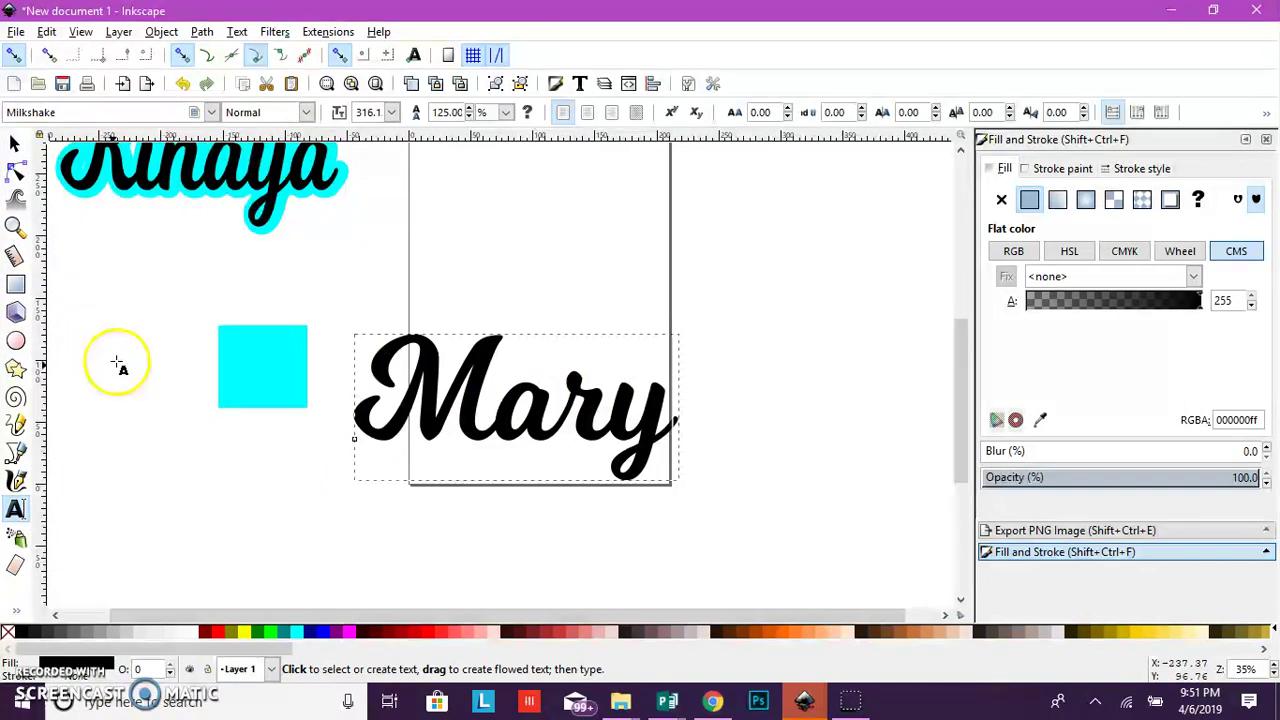
# Delete the cyan square beside Mary.
pyautogui.click(14, 143)
pyautogui.click(256, 359)
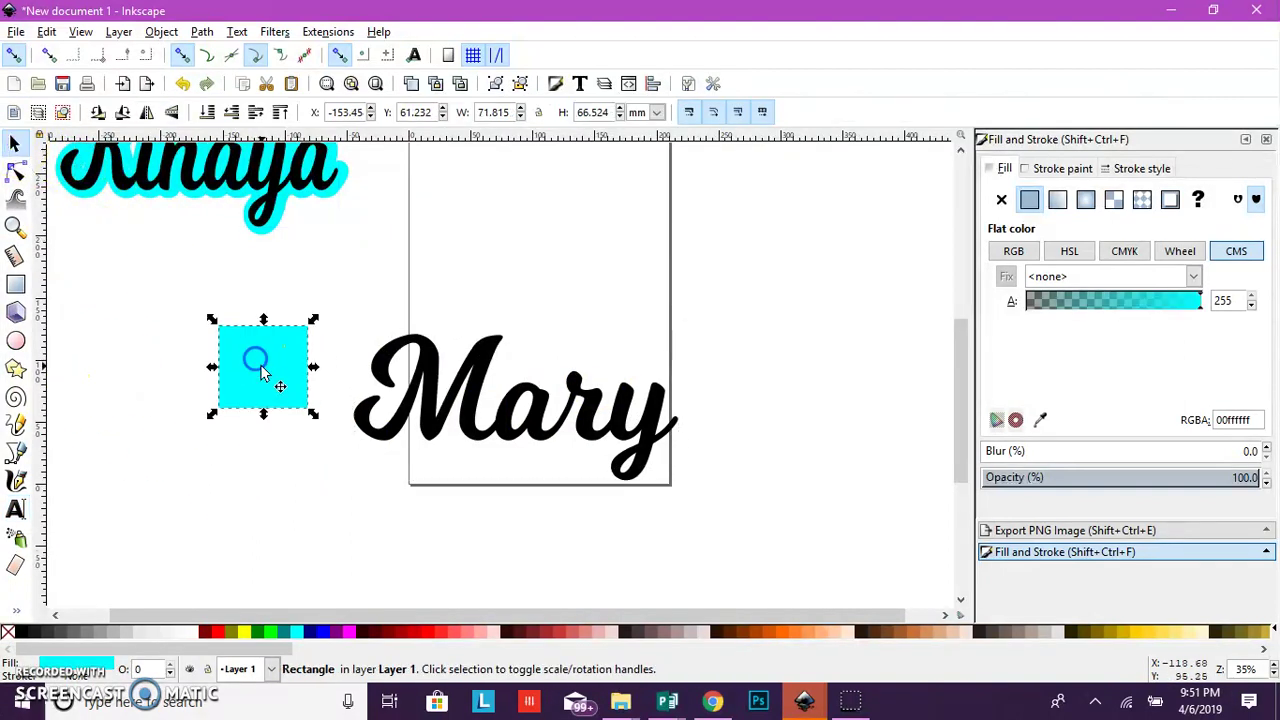
pyautogui.press('Delete')
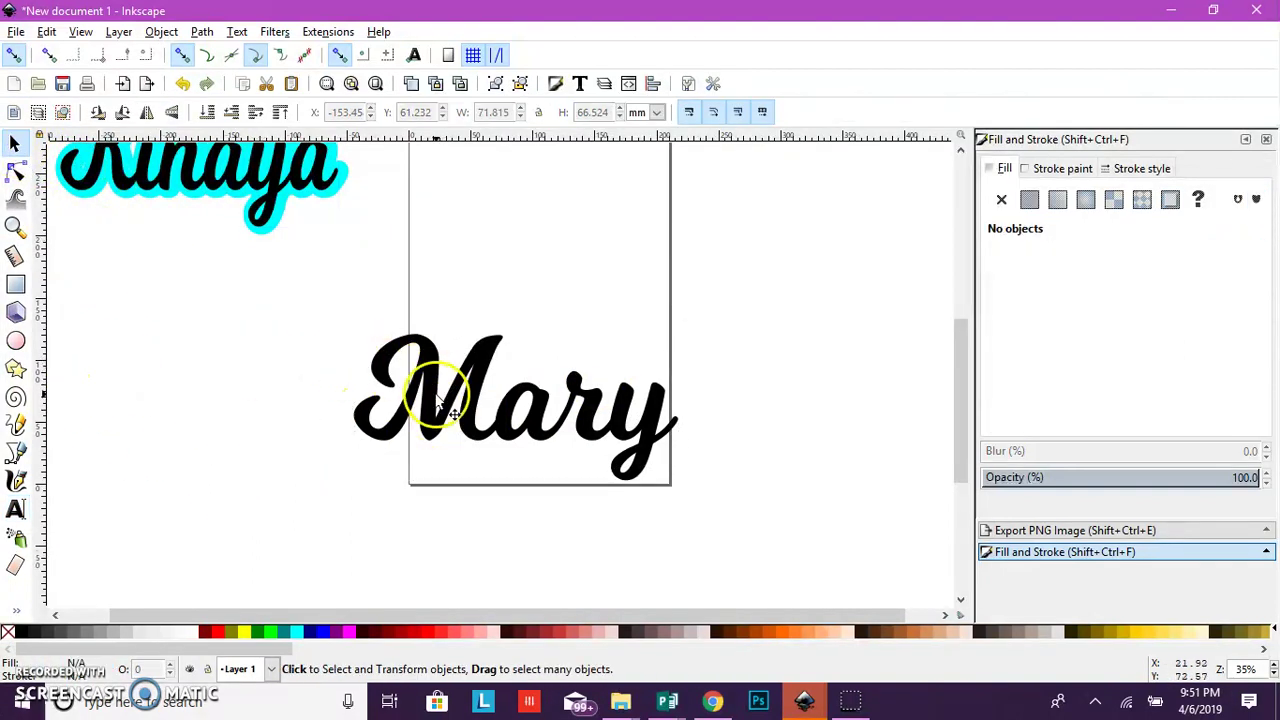
# Paint-bucket a cyan outline around Mary with Grow/shrink 26 and lower it to the bottom.
pyautogui.click(19, 612)
pyautogui.click(60, 607)
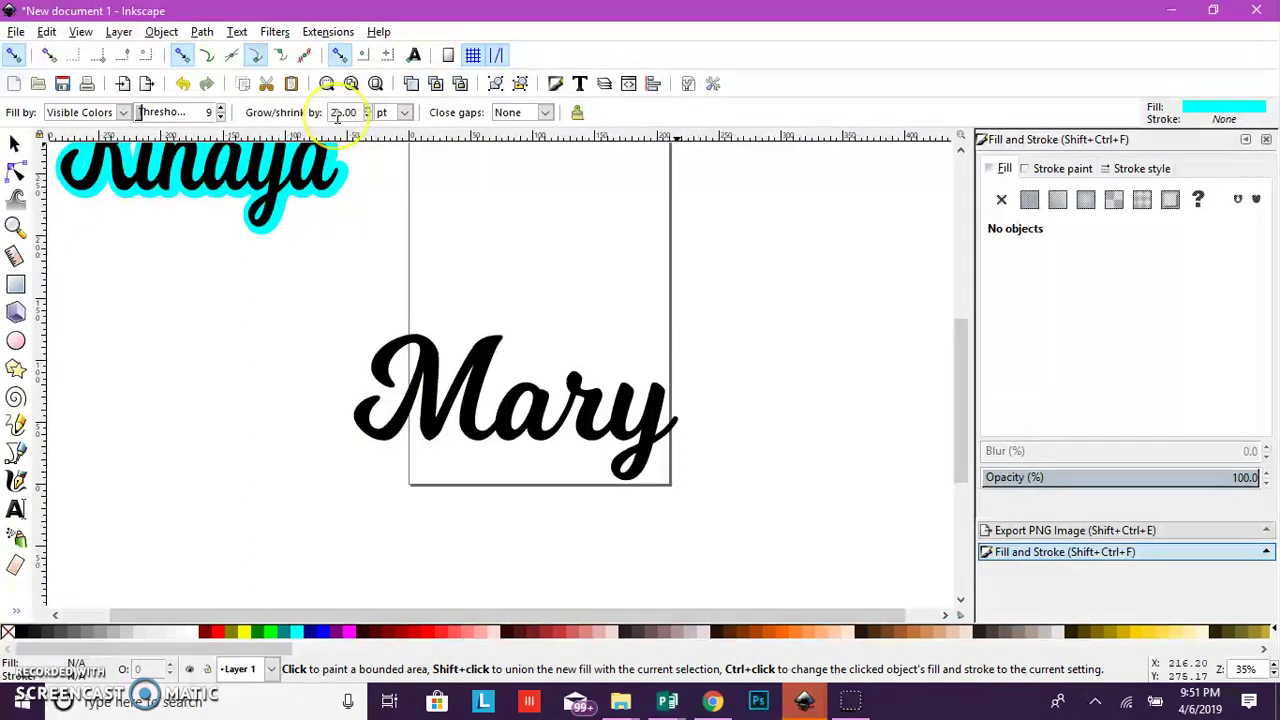
pyautogui.write('6')
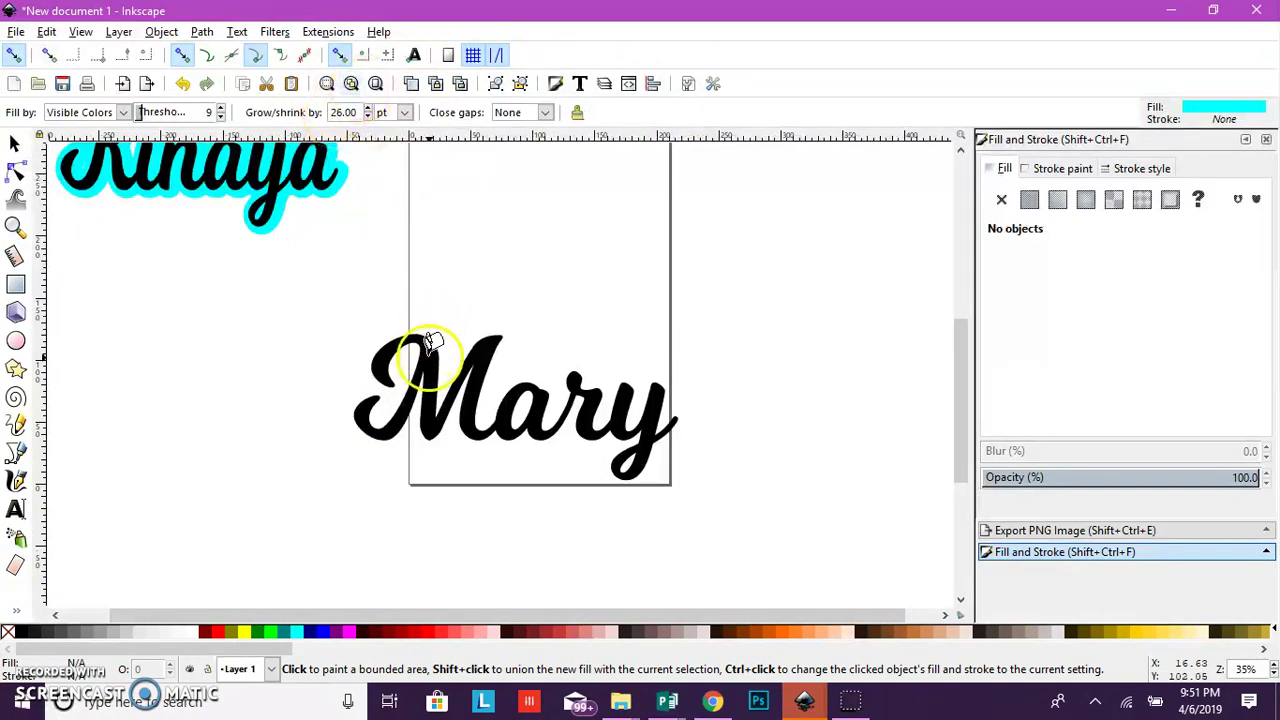
pyautogui.click(429, 358)
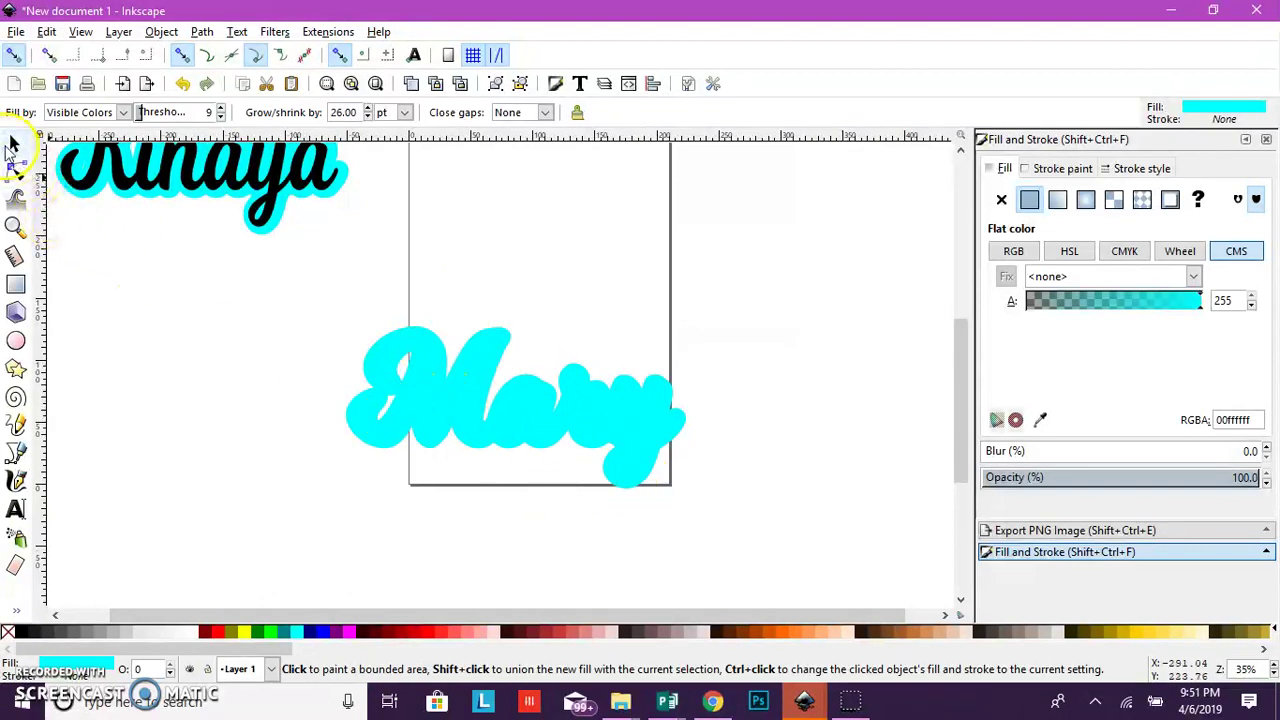
pyautogui.click(161, 31)
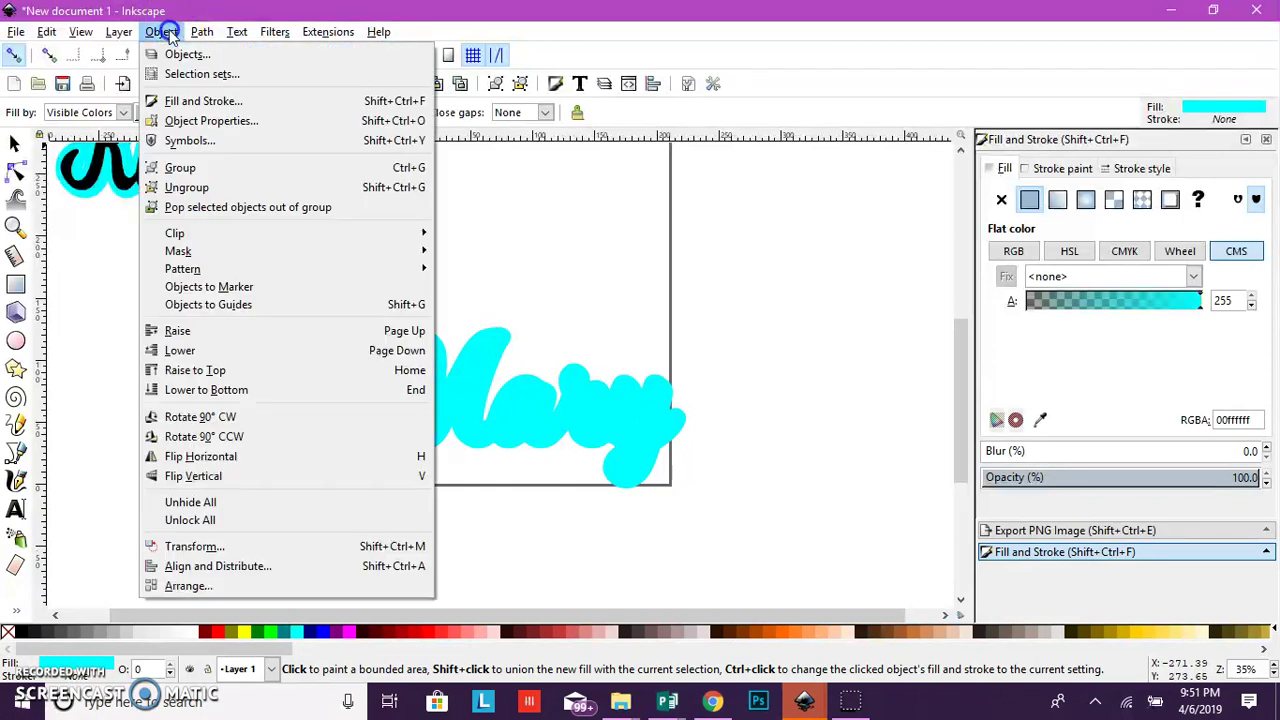
pyautogui.click(280, 390)
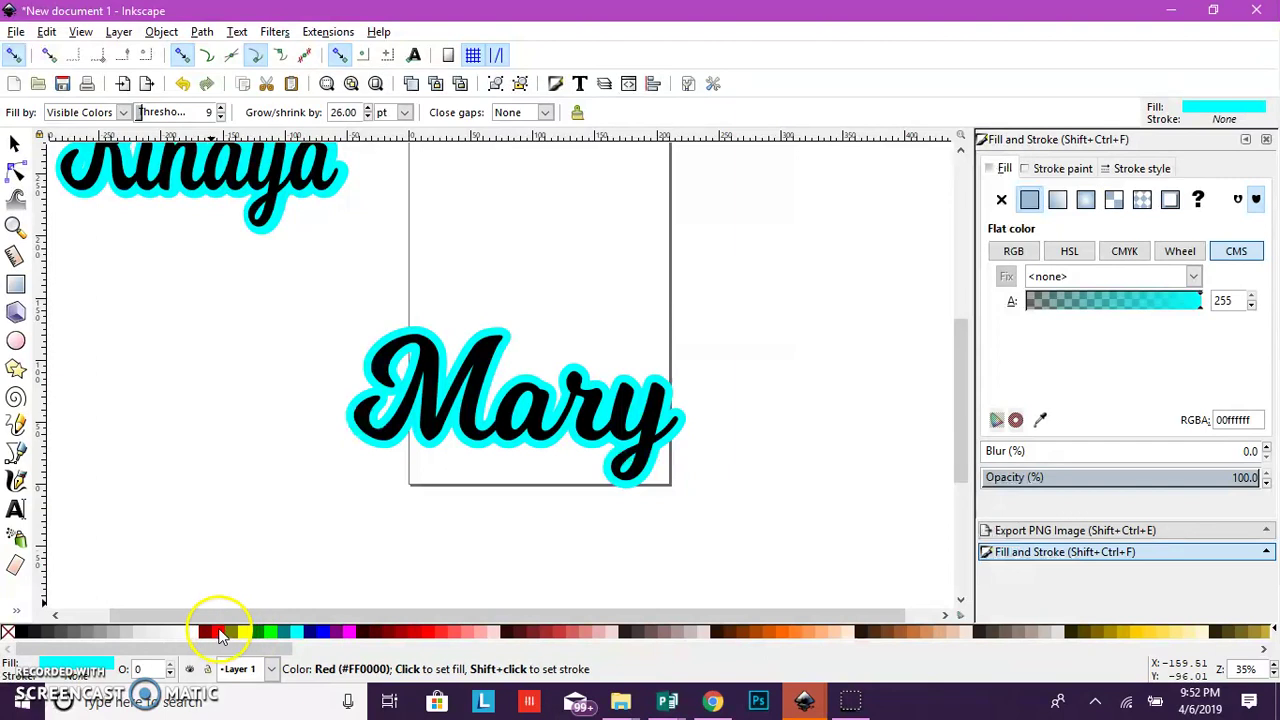
# Try the outline in red, revert it to cyan, and clear the selection.
pyautogui.click(216, 631)
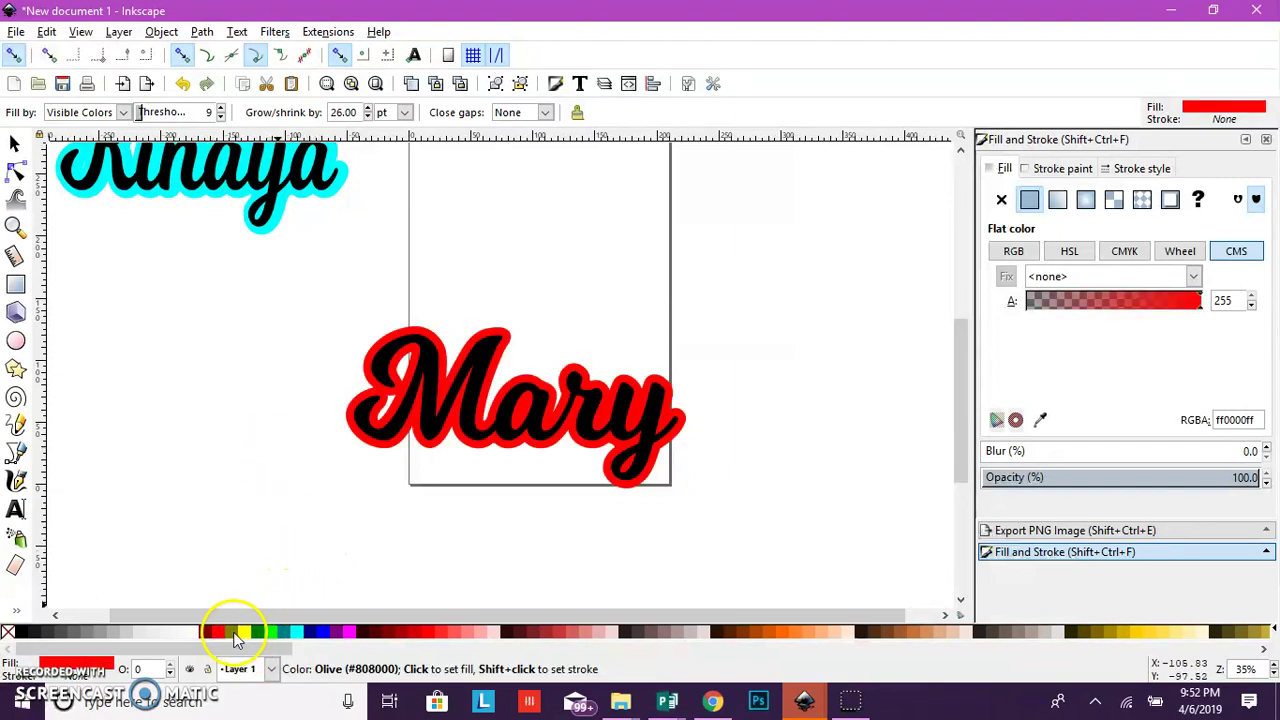
pyautogui.click(295, 631)
pyautogui.click(298, 524)
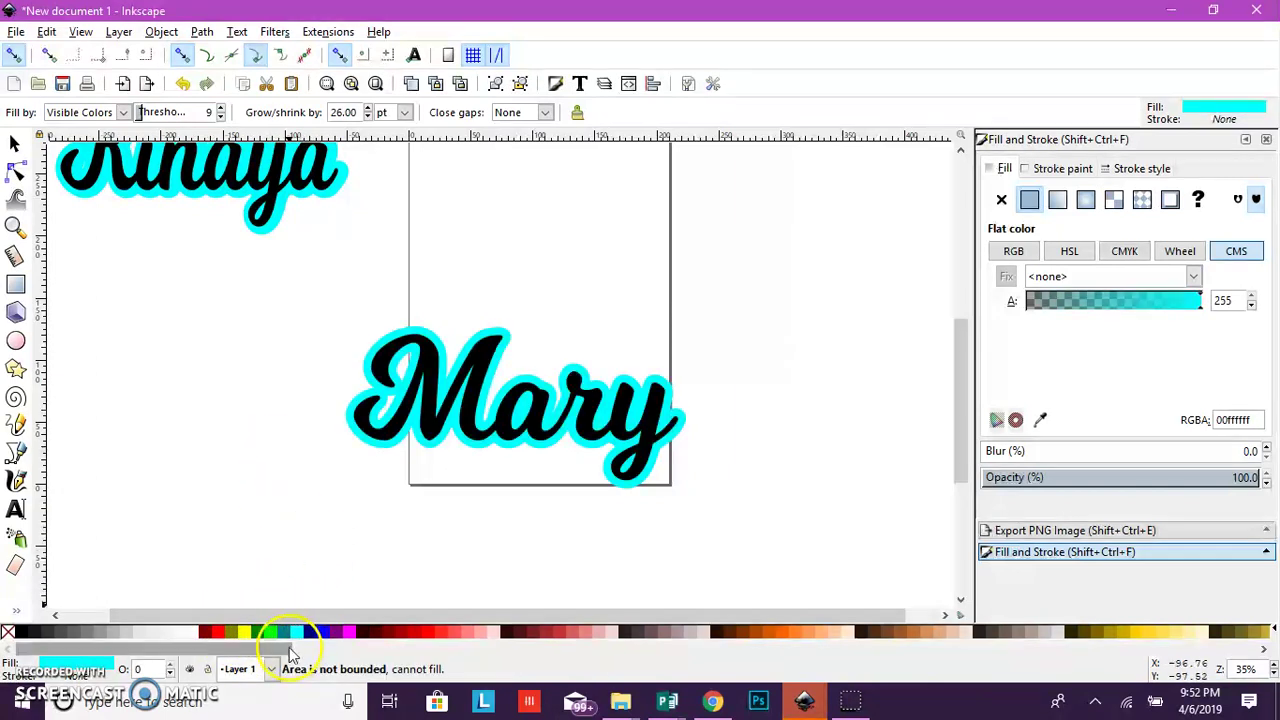
pyautogui.click(17, 140)
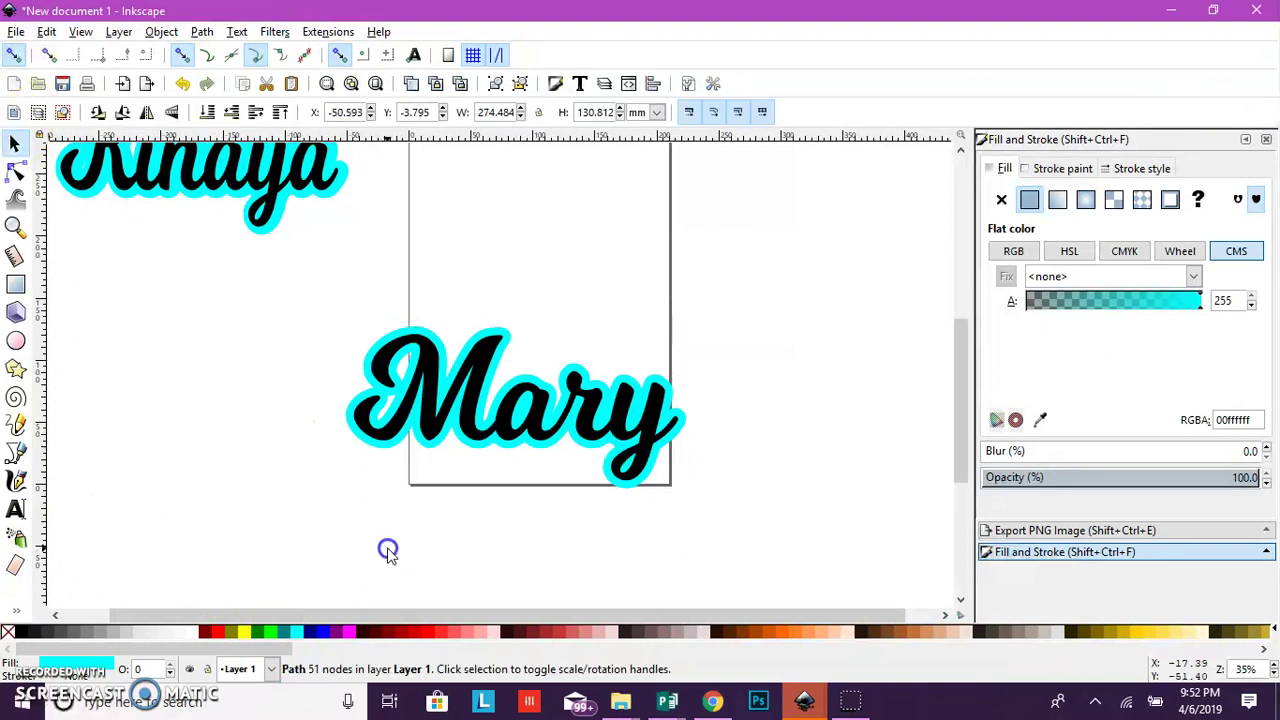
pyautogui.click(386, 549)
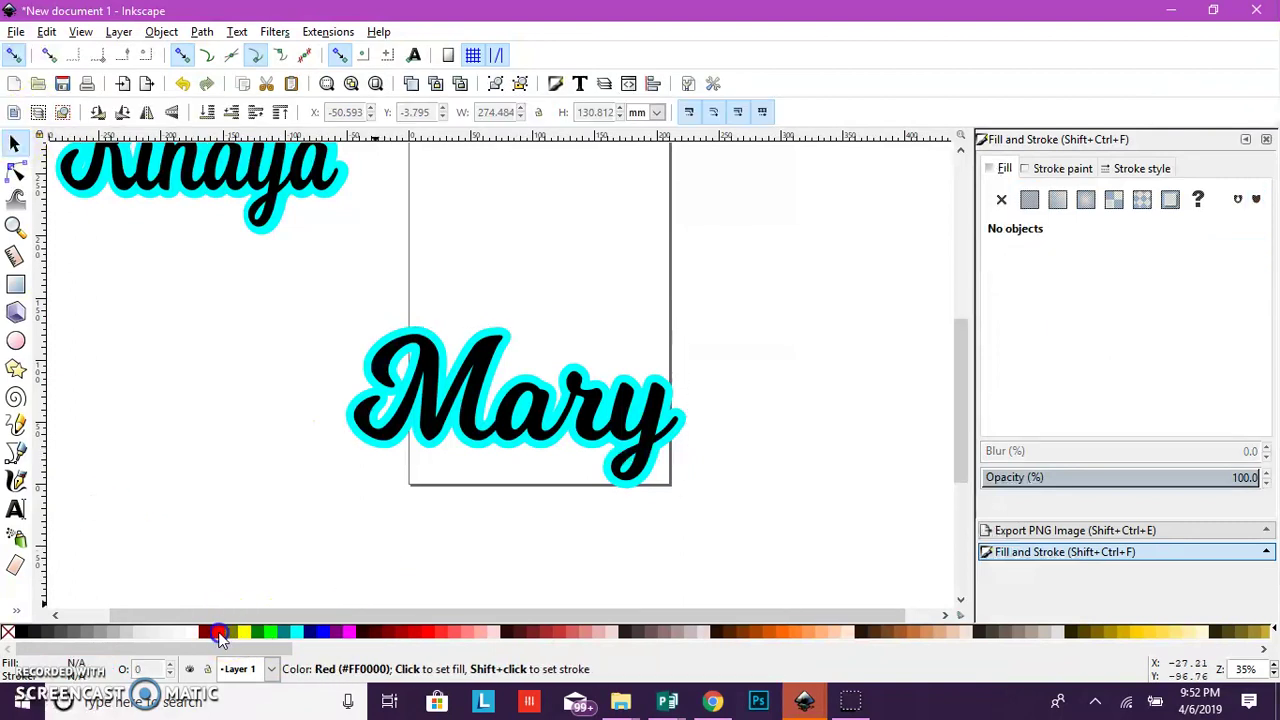
# Bucket-fill the Mary letters and the y loop red with Grow/shrink 9.30.
pyautogui.click(16, 610)
pyautogui.click(60, 604)
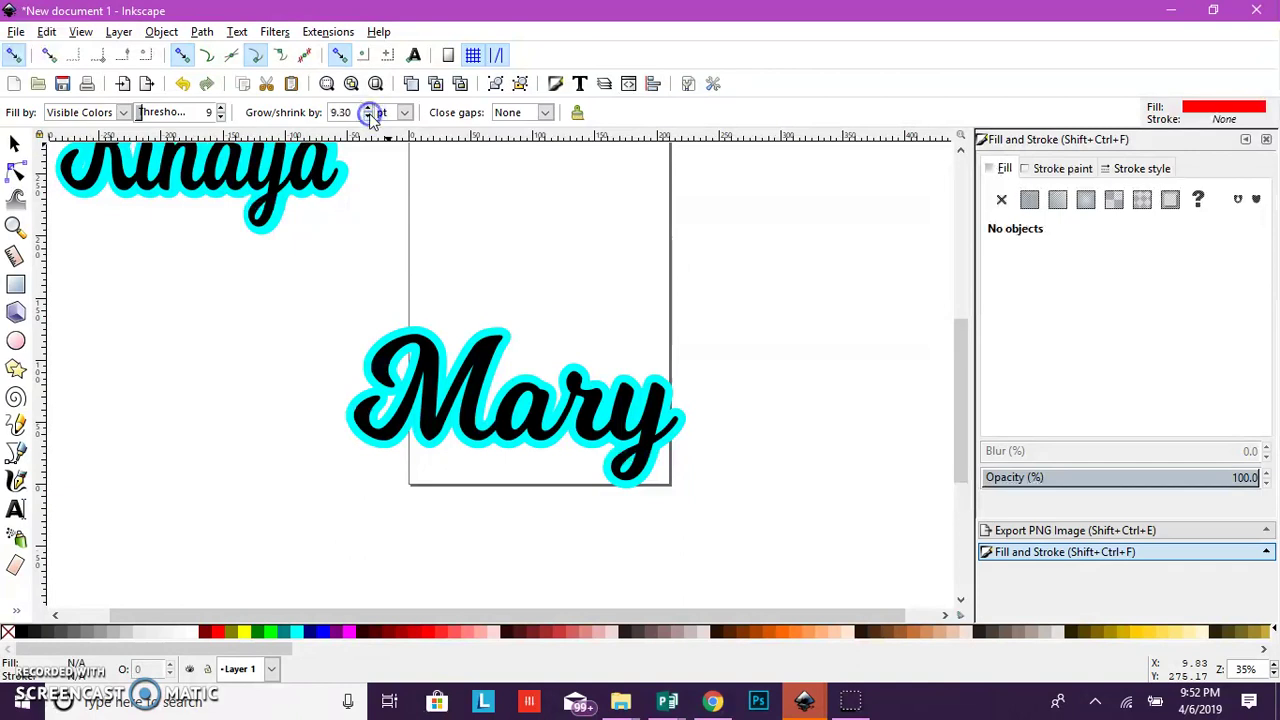
pyautogui.click(432, 376)
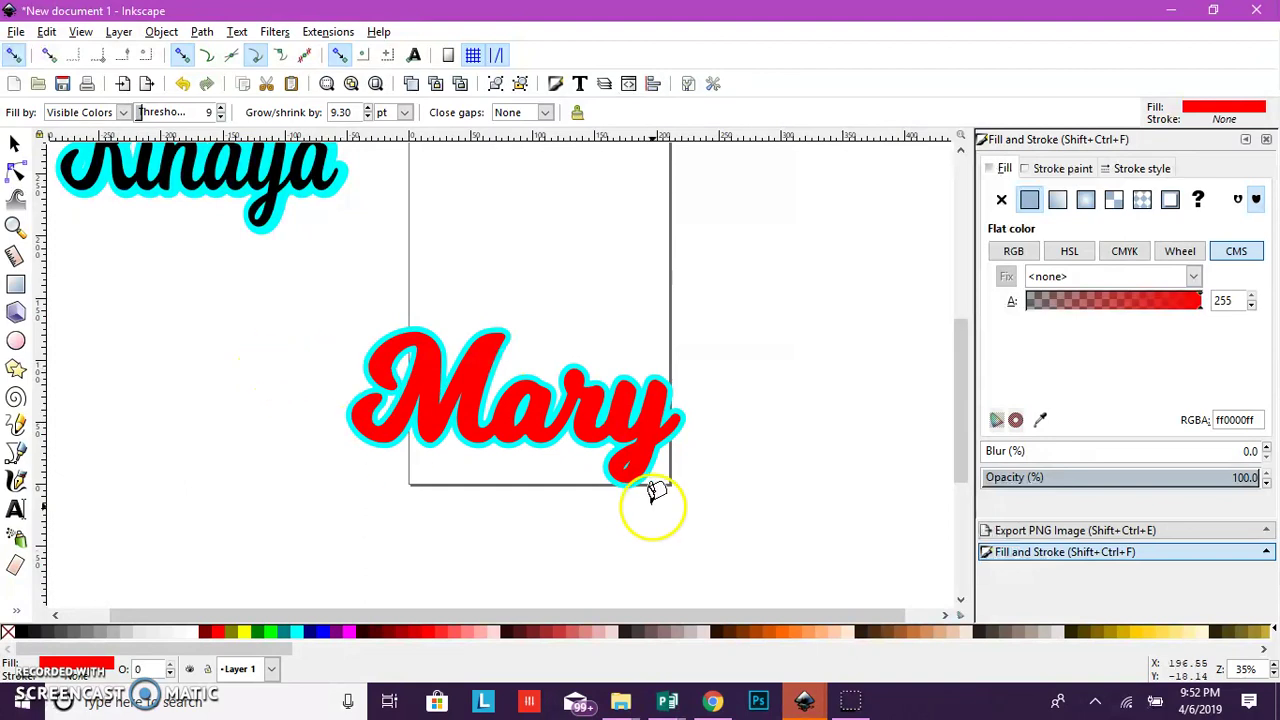
pyautogui.click(632, 461)
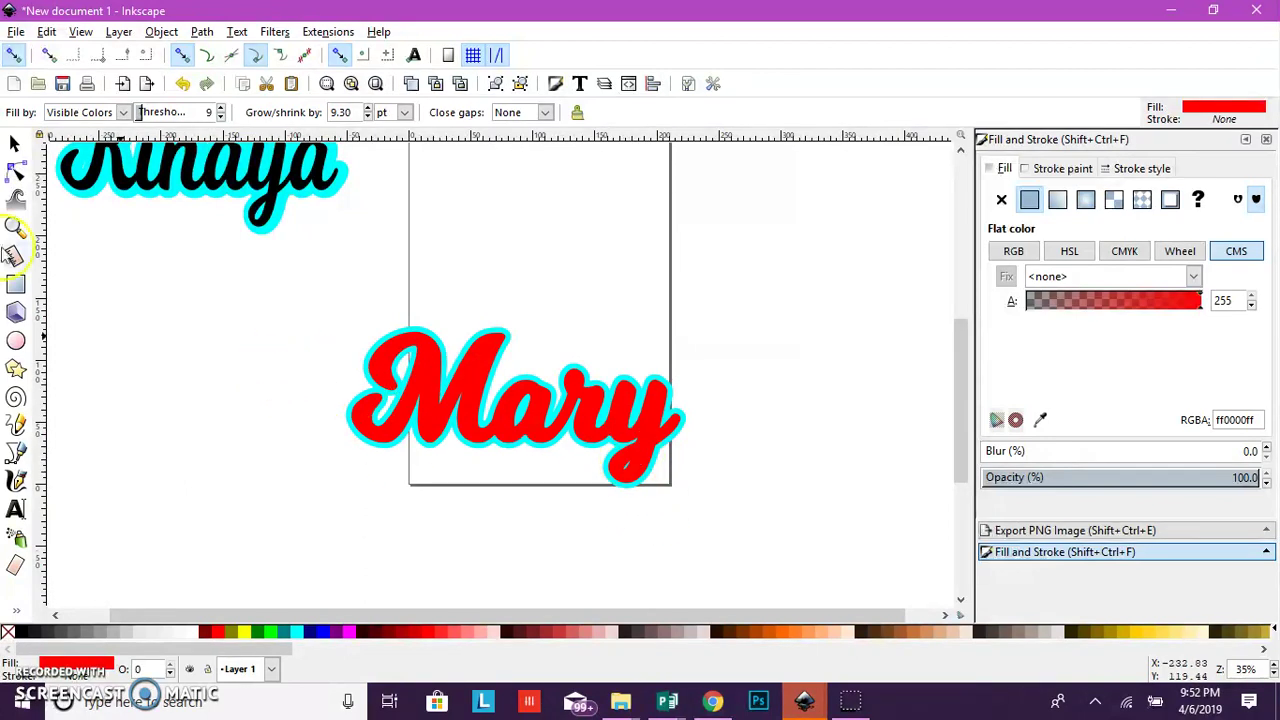
# Lower the red fill to the bottom, behind the black Mary text.
pyautogui.click(161, 31)
pyautogui.click(285, 390)
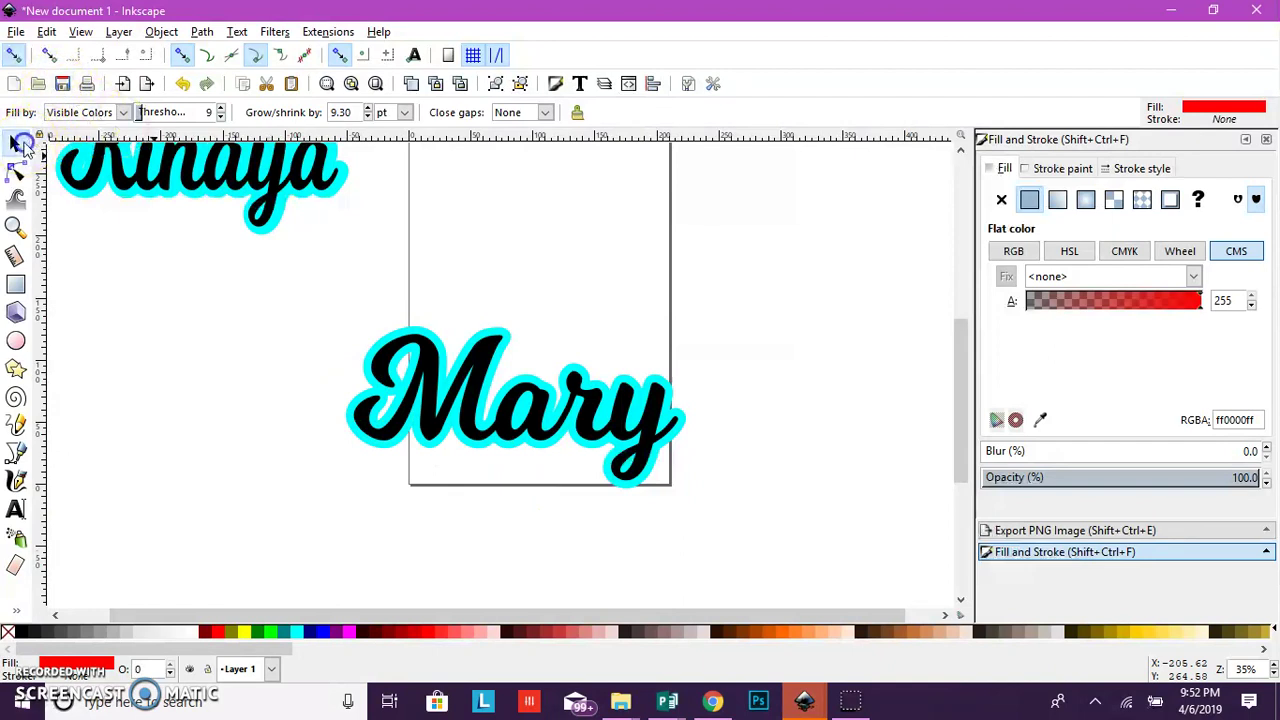
pyautogui.click(22, 145)
# Drag the cyan Mary outline shape away to the upper right.
pyautogui.click(495, 322)
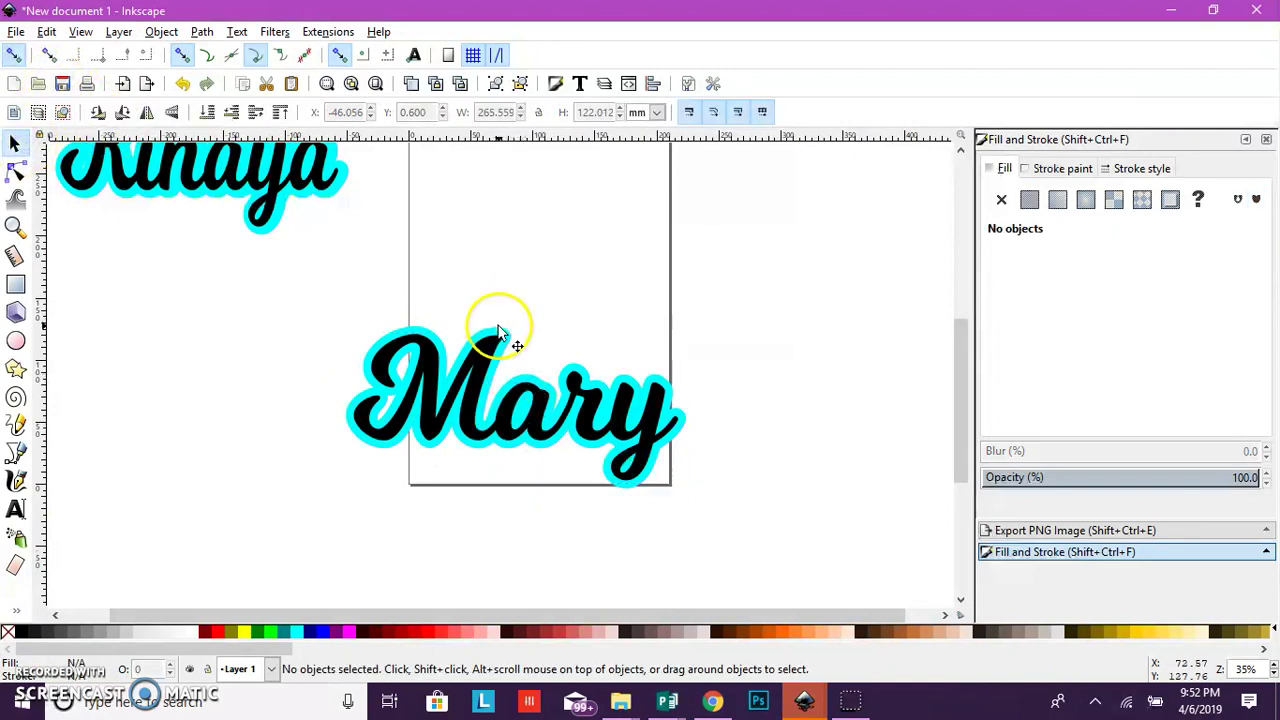
pyautogui.click(500, 332)
pyautogui.moveTo(503, 333)
pyautogui.mouseDown()
pyautogui.moveTo(814, 266)
pyautogui.moveTo(788, 194)
pyautogui.mouseUp()
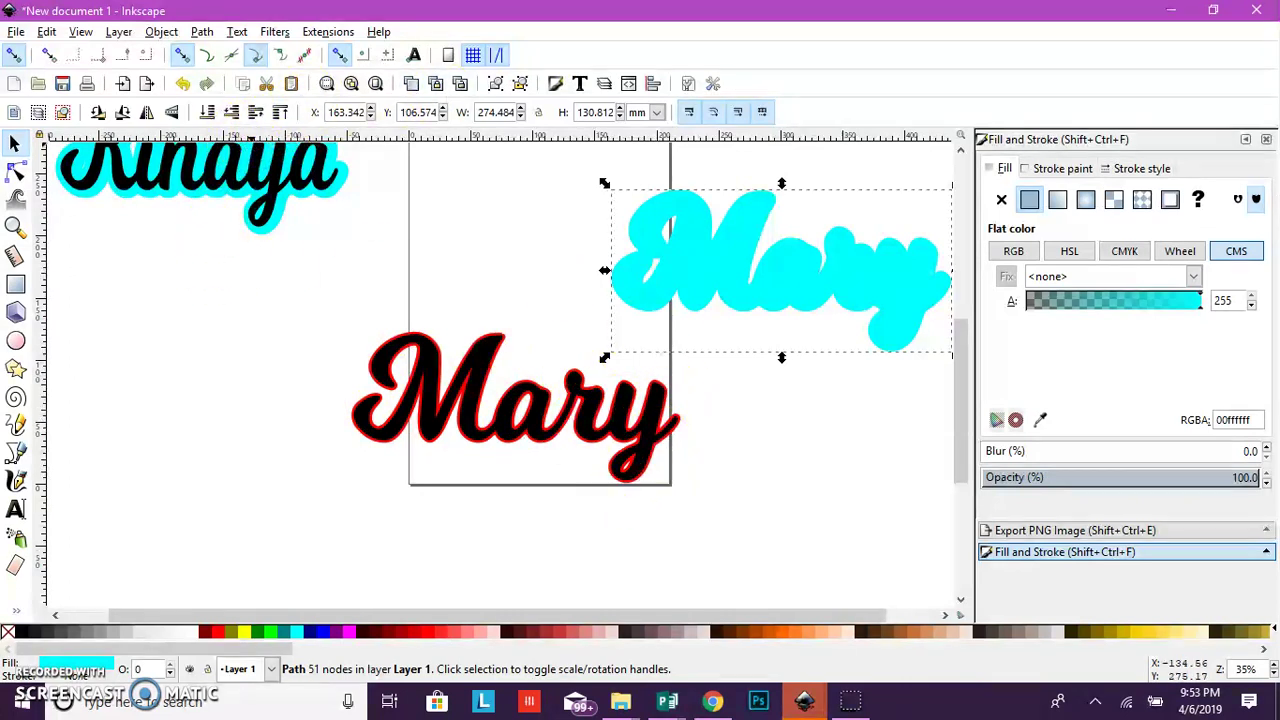
# Bucket-fill the Mary letters red after adjusting the Grow/shrink amount.
pyautogui.click(15, 612)
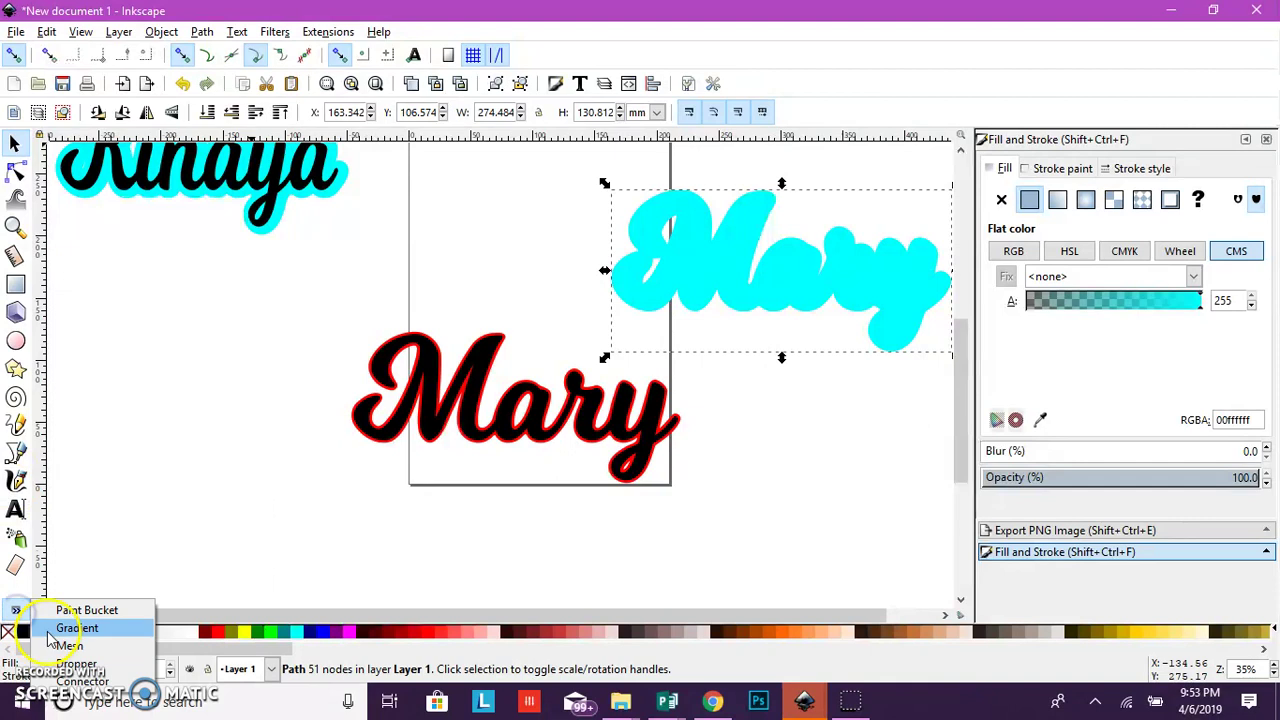
pyautogui.click(40, 606)
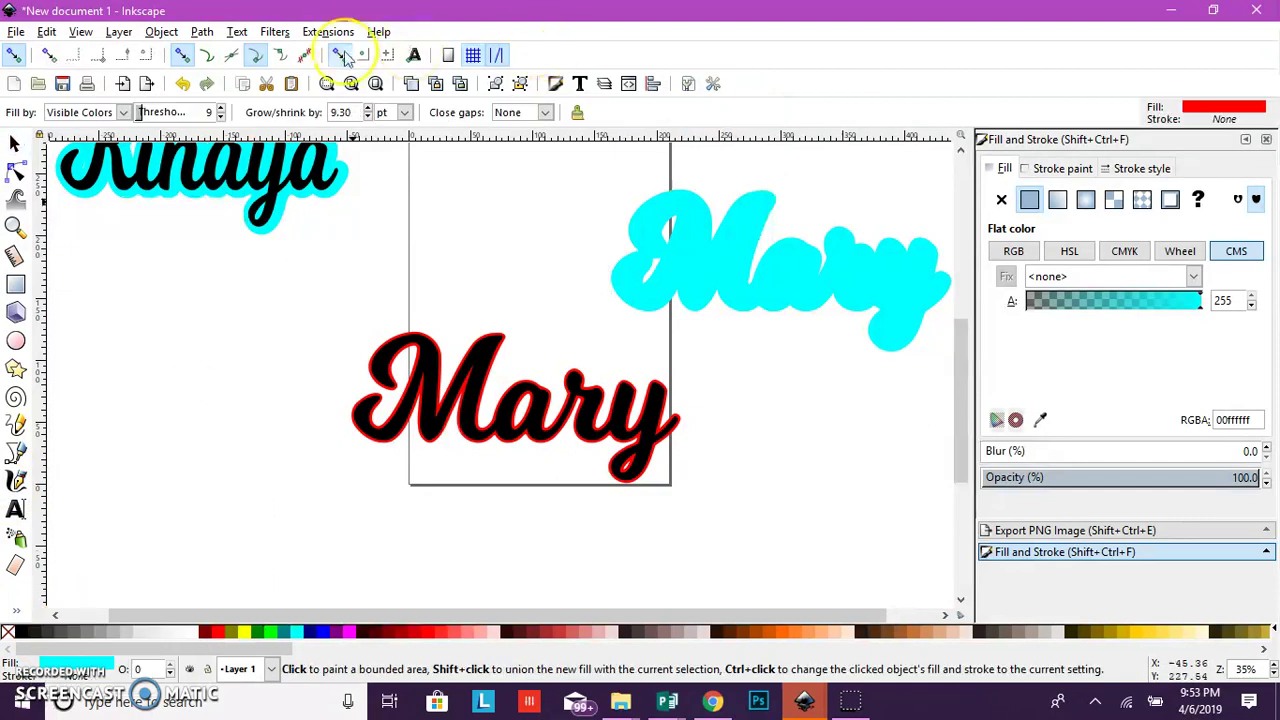
pyautogui.click(368, 109)
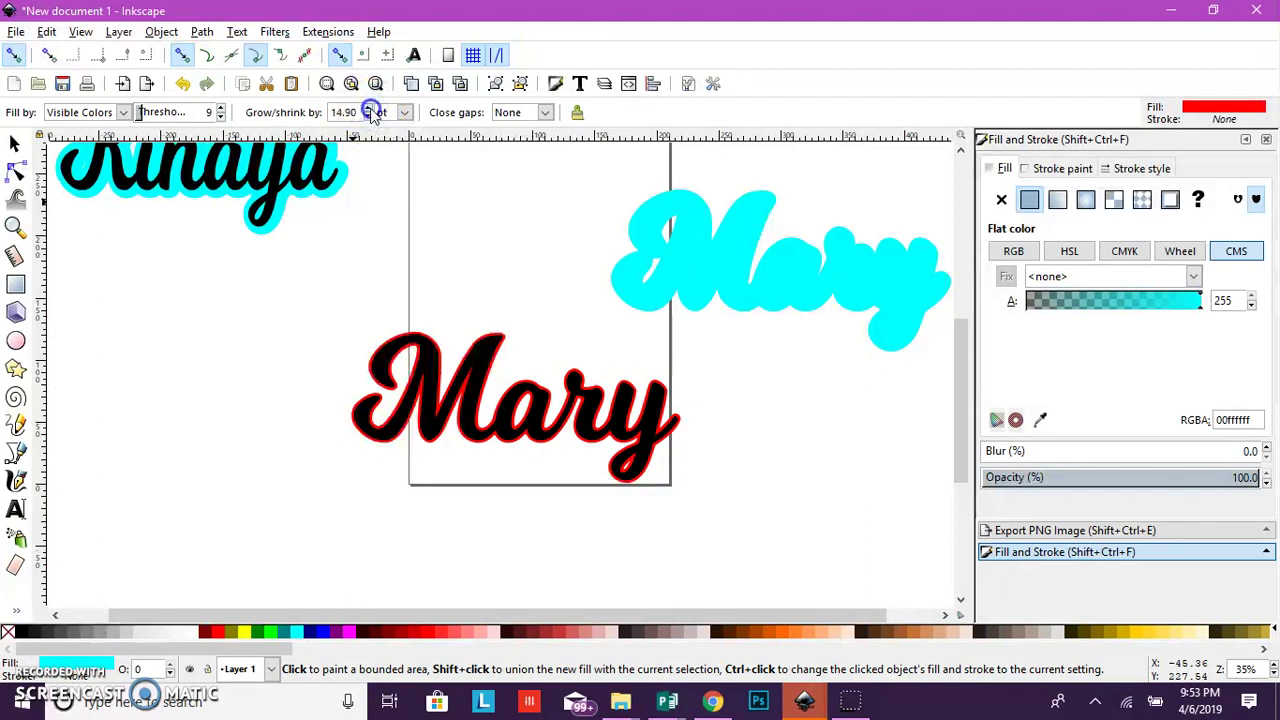
pyautogui.click(368, 117)
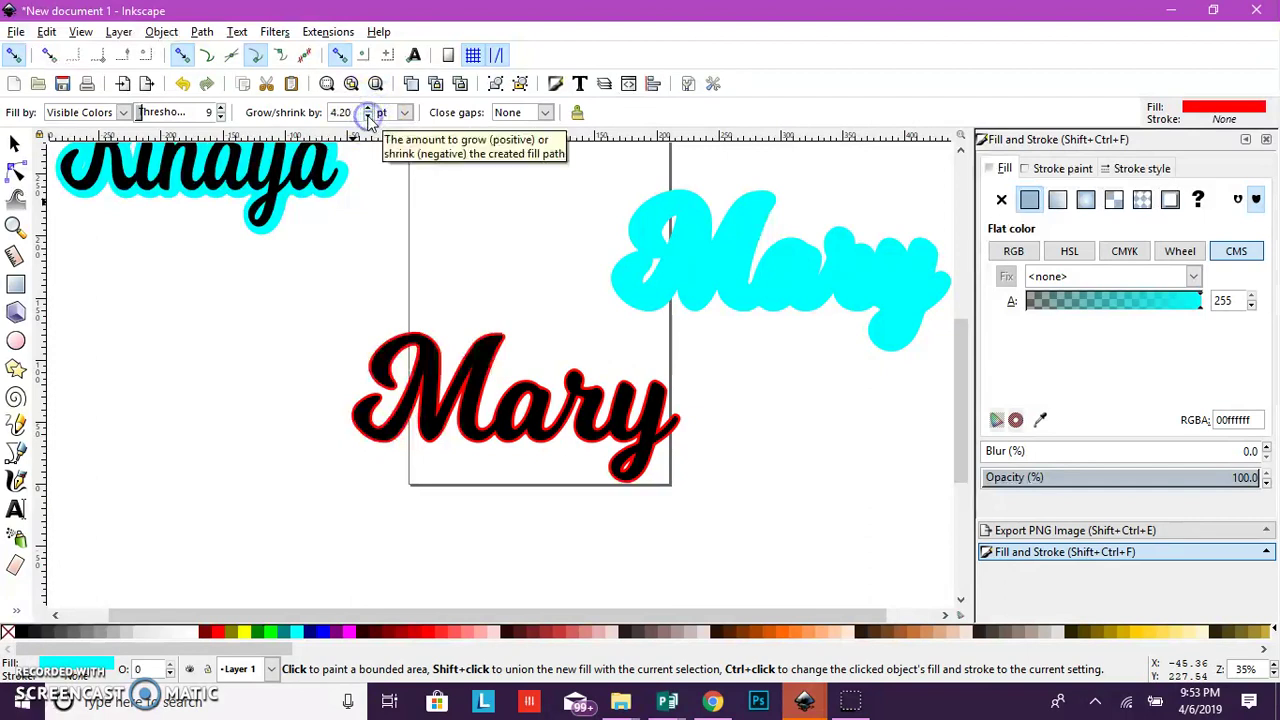
pyautogui.click(432, 366)
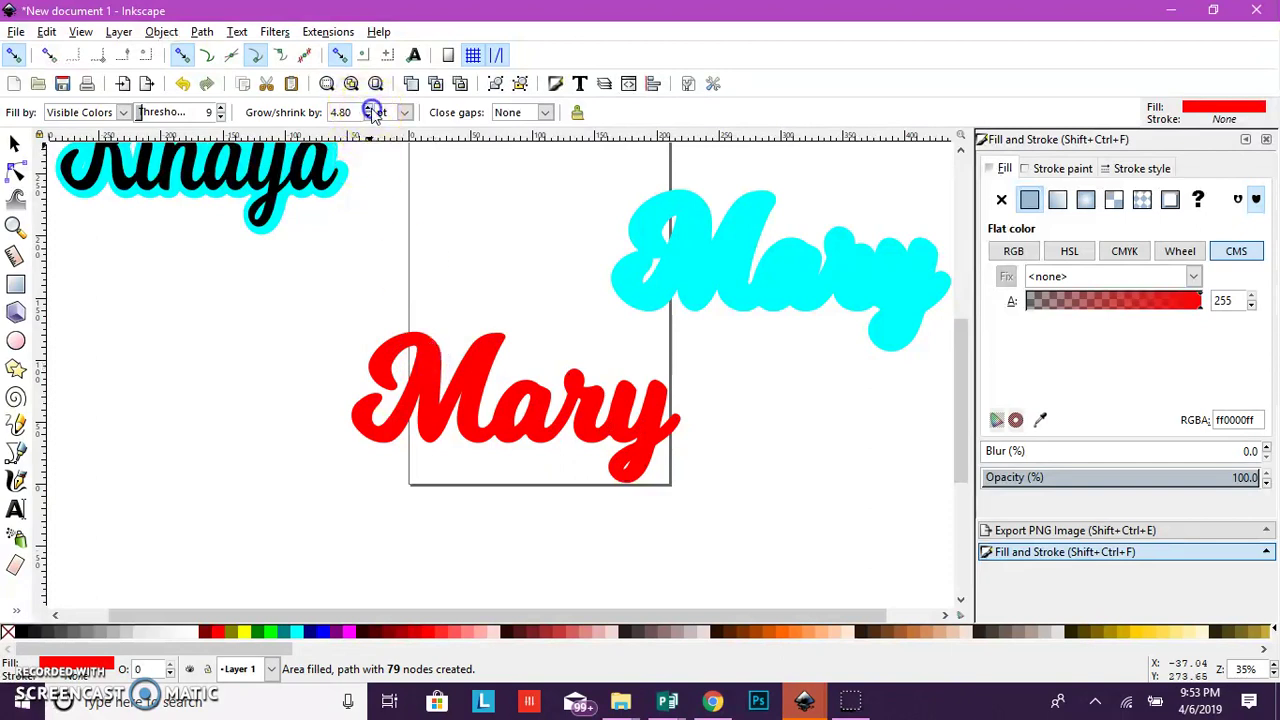
# Add a puffy red fill grown about 47.9 pt around Mary and lower it to the bottom.
pyautogui.click(411, 335)
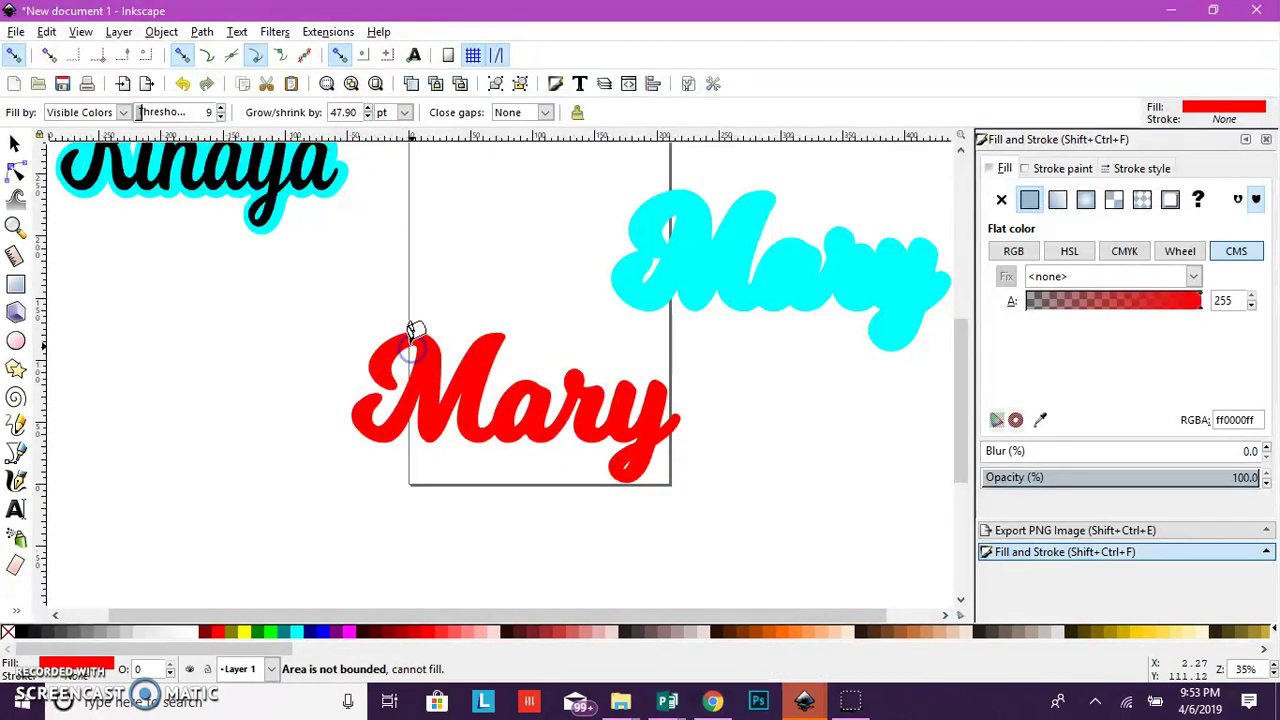
pyautogui.click(410, 330)
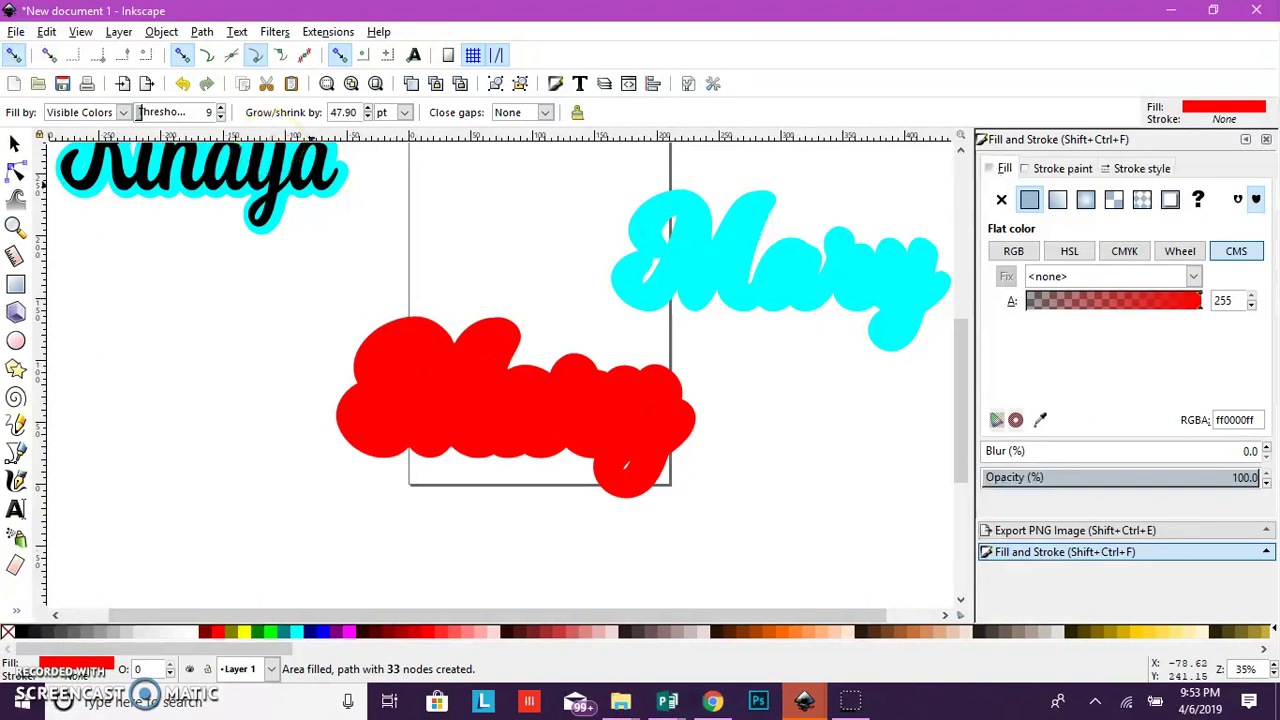
pyautogui.click(185, 113)
pyautogui.click(175, 33)
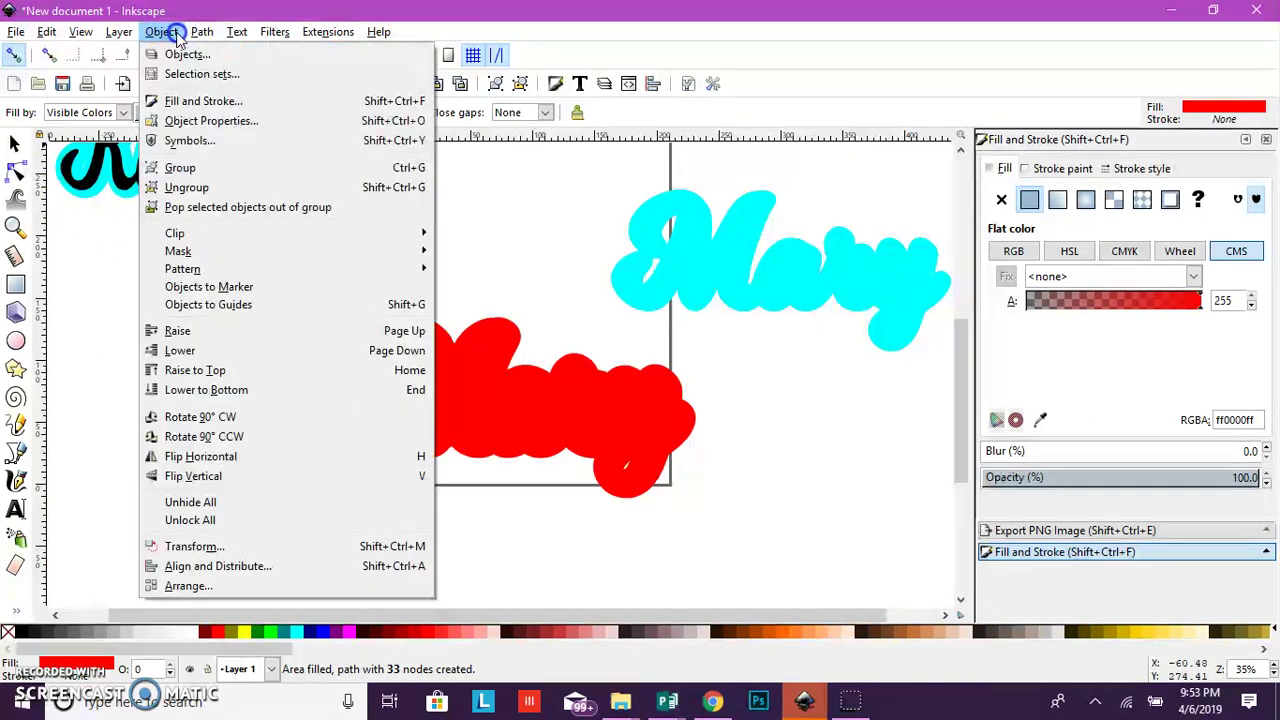
pyautogui.click(270, 385)
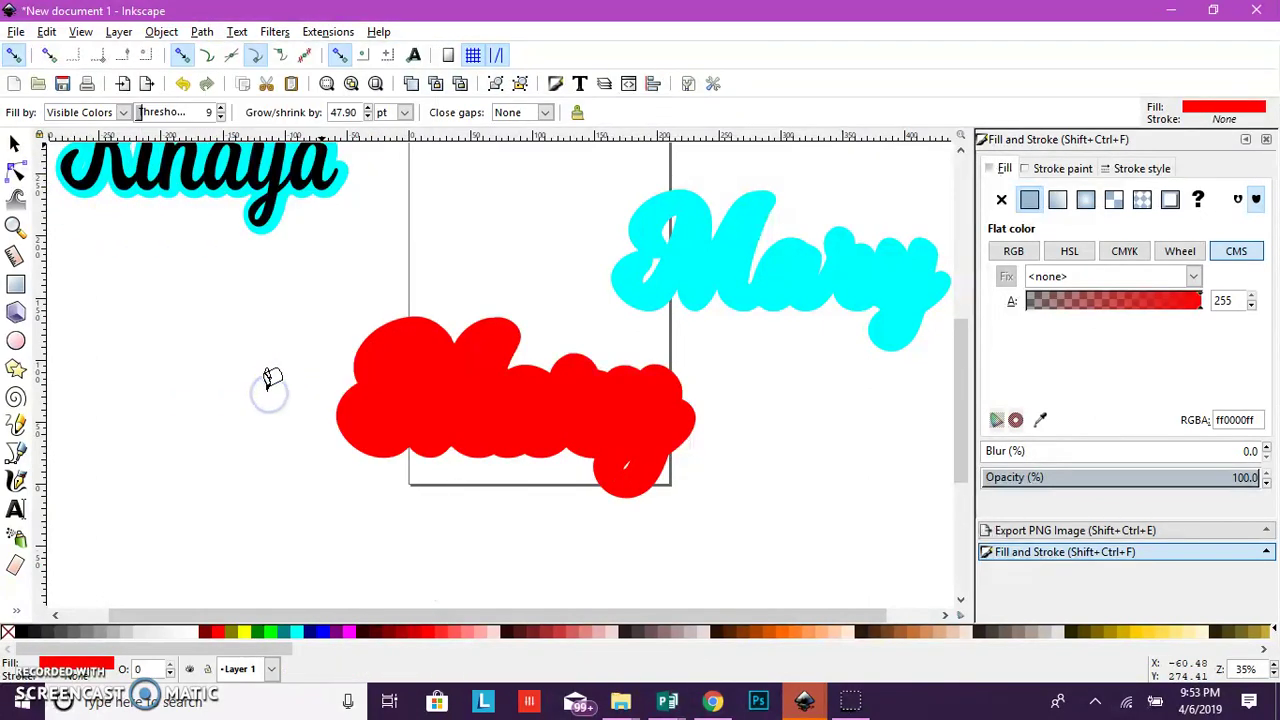
pyautogui.click(160, 32)
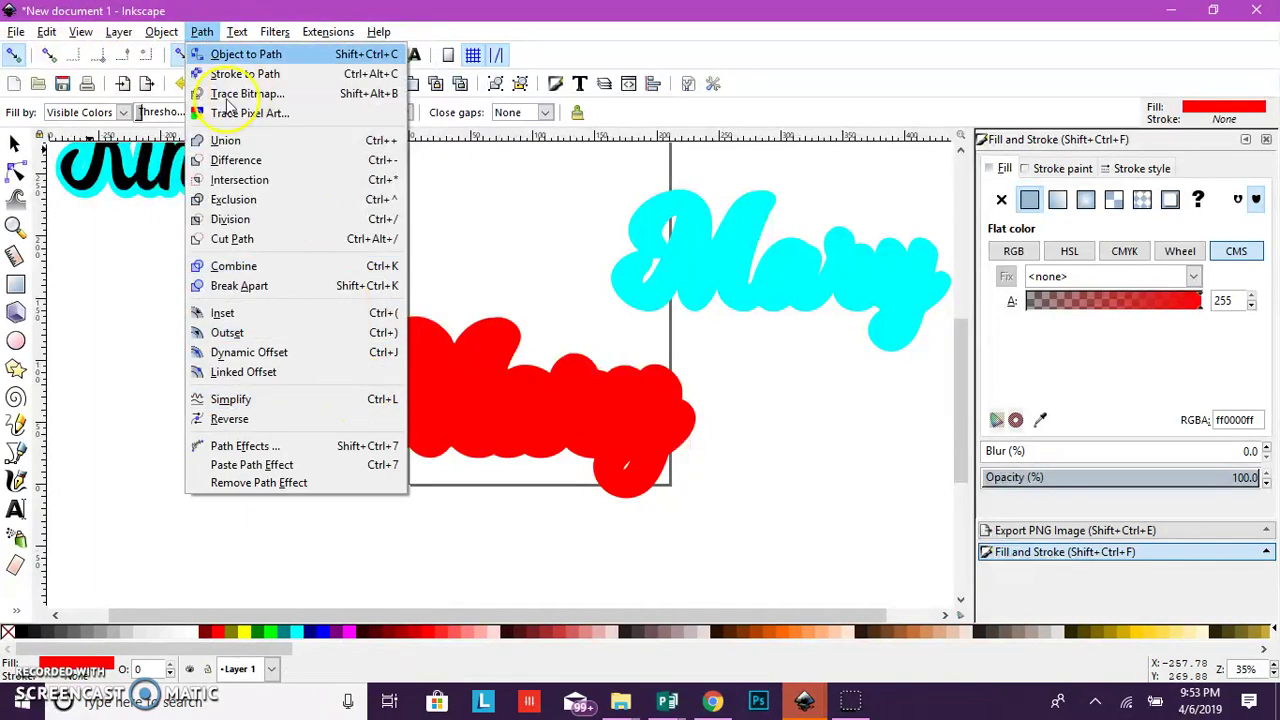
pyautogui.click(252, 392)
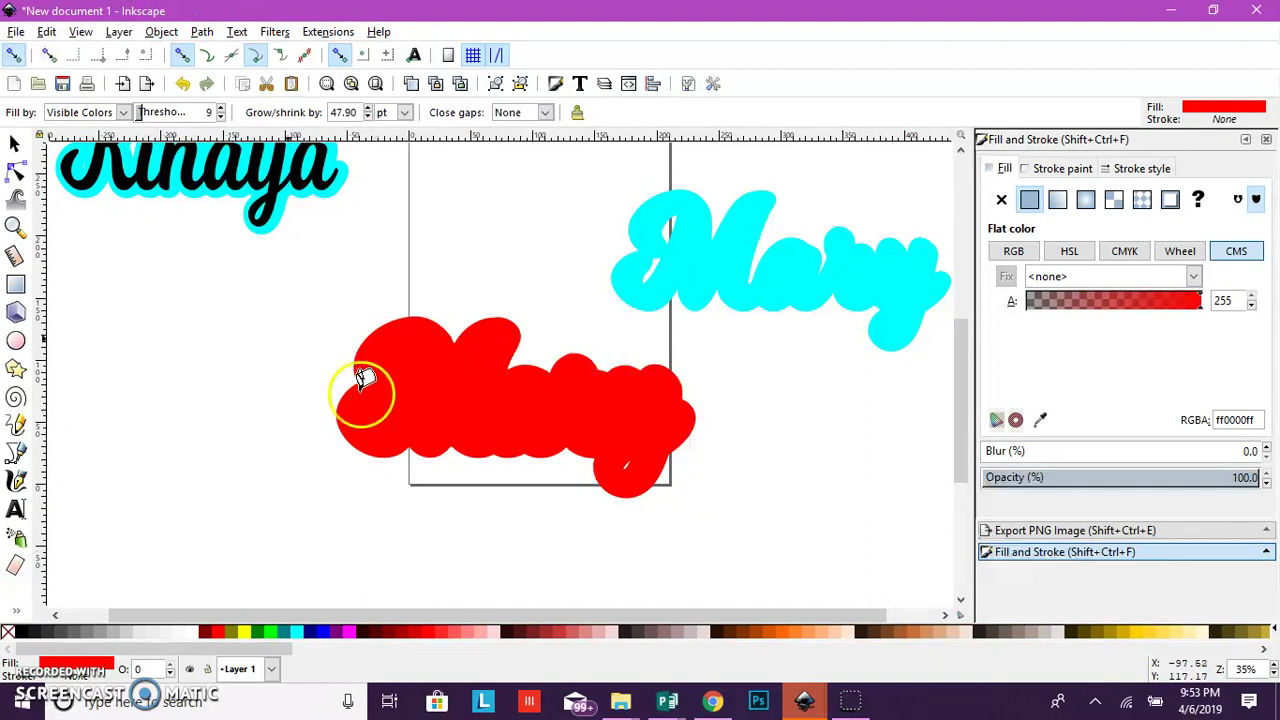
# Drag the two red Mary copies aside, one left and one toward the bottom.
pyautogui.click(15, 145)
pyautogui.click(460, 413)
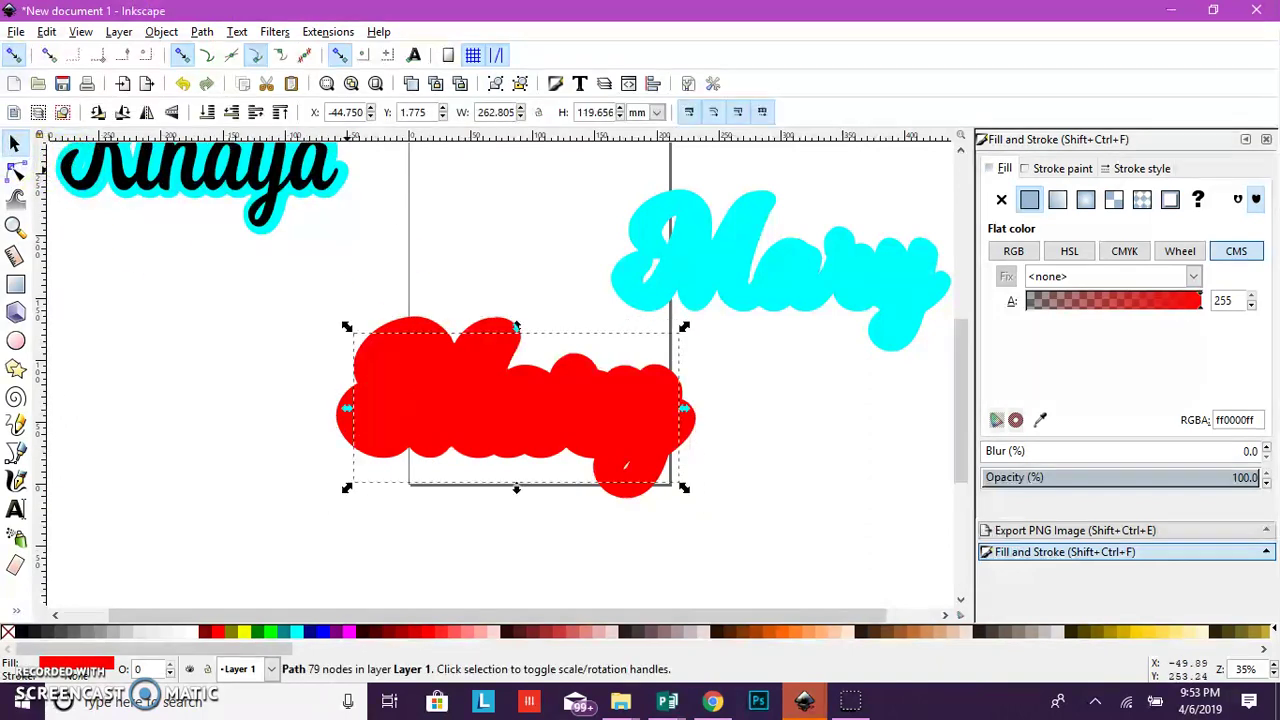
pyautogui.moveTo(416, 367); pyautogui.dragTo(139, 294)
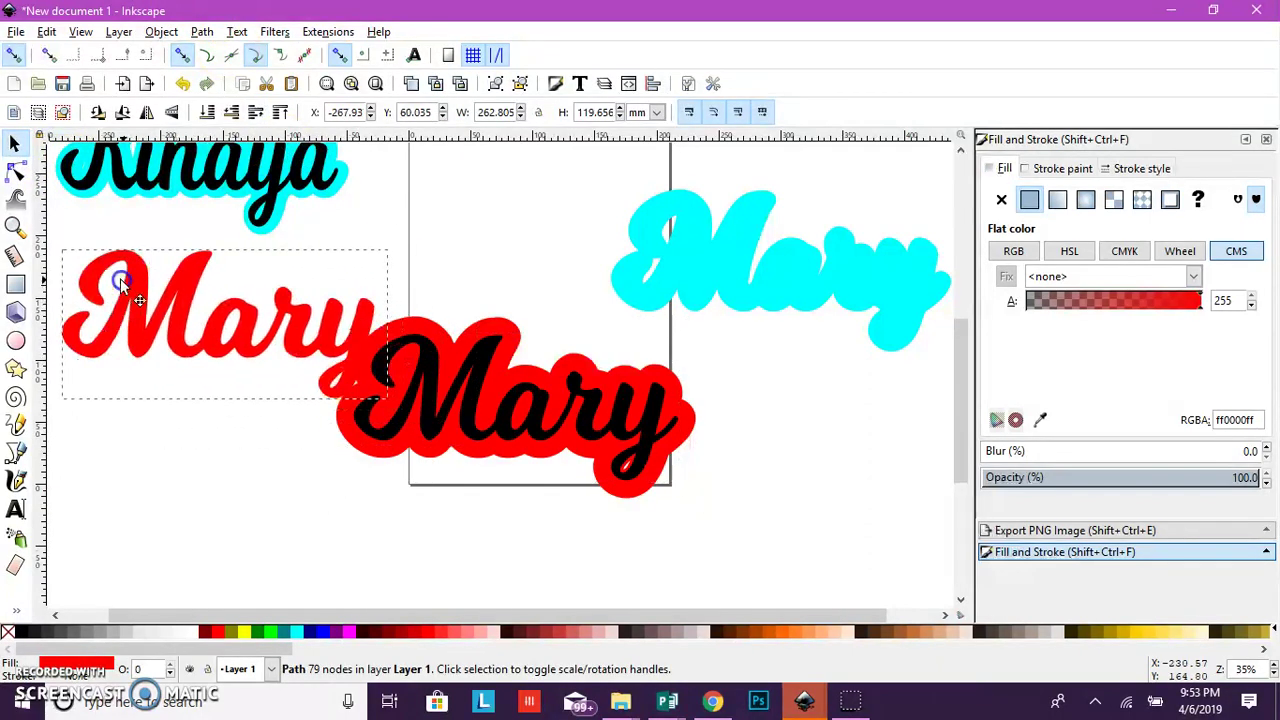
pyautogui.click(495, 338)
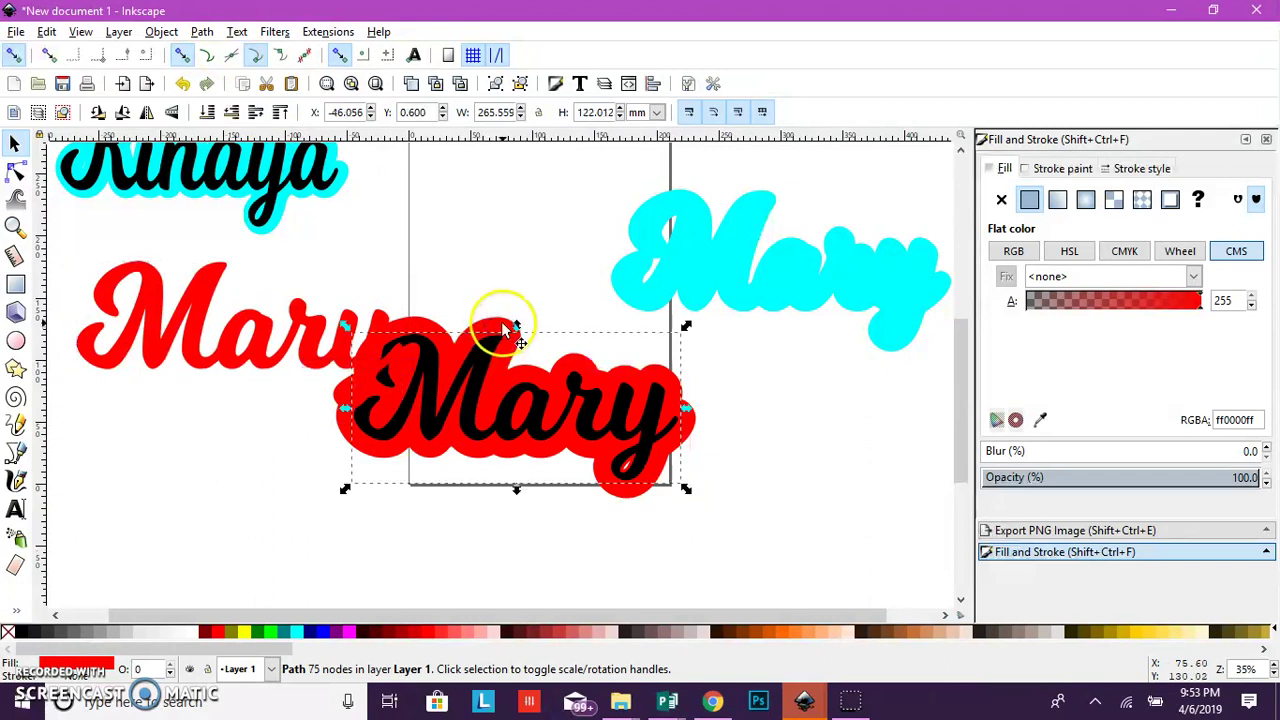
pyautogui.moveTo(498, 330)
pyautogui.mouseDown()
pyautogui.moveTo(756, 538)
pyautogui.moveTo(780, 508)
pyautogui.mouseUp()
# Delete the left and bottom red copies and the cyan Mary copy, then select Kinaya.
pyautogui.click(260, 332)
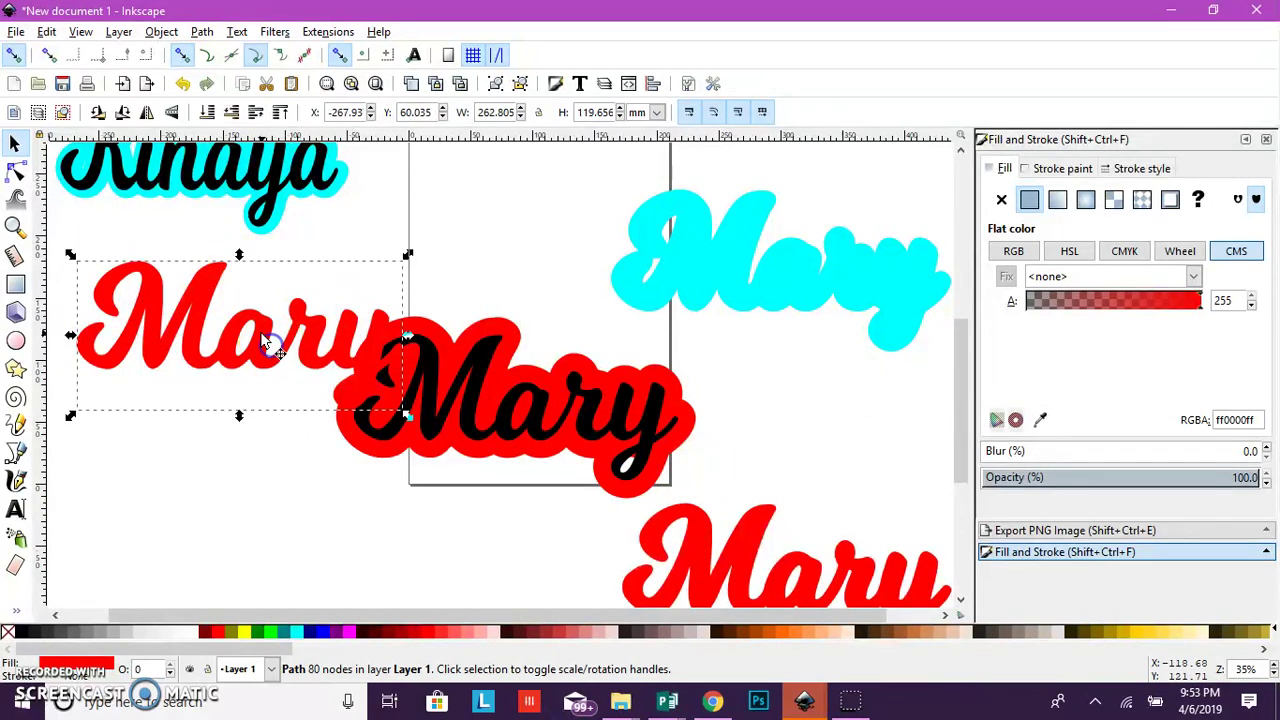
pyautogui.press('Delete')
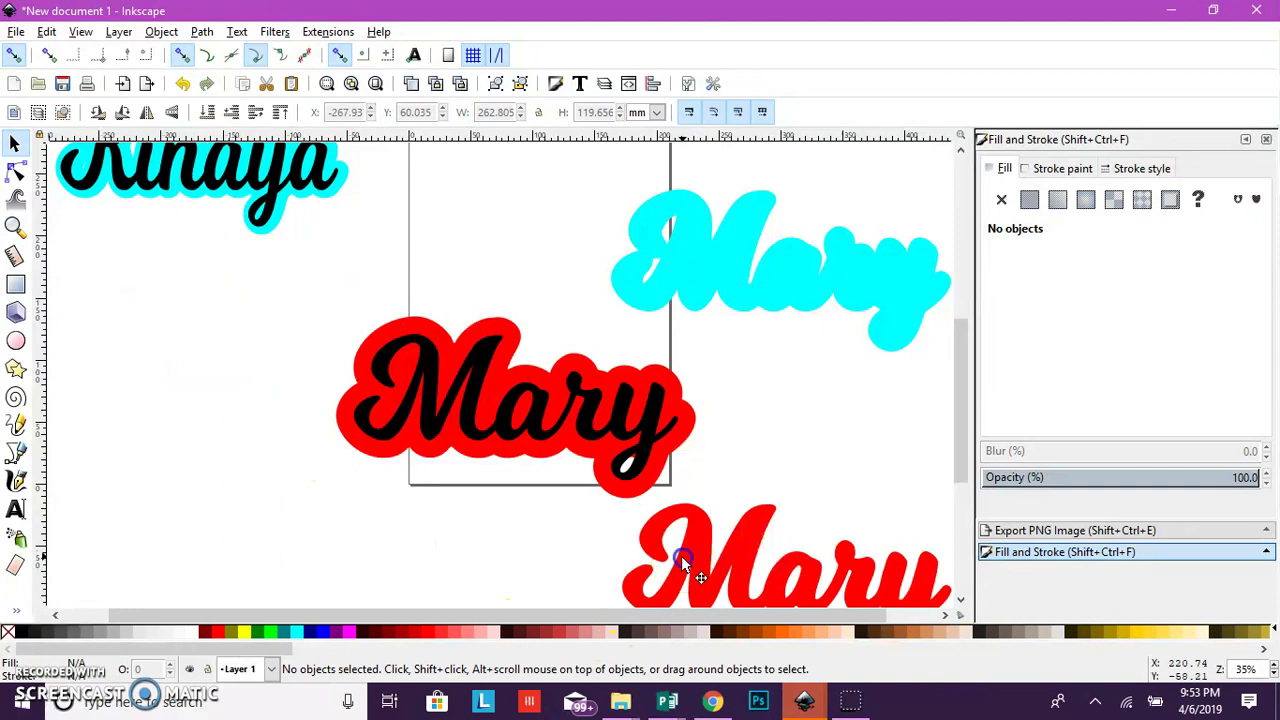
pyautogui.click(688, 566)
pyautogui.press('Delete')
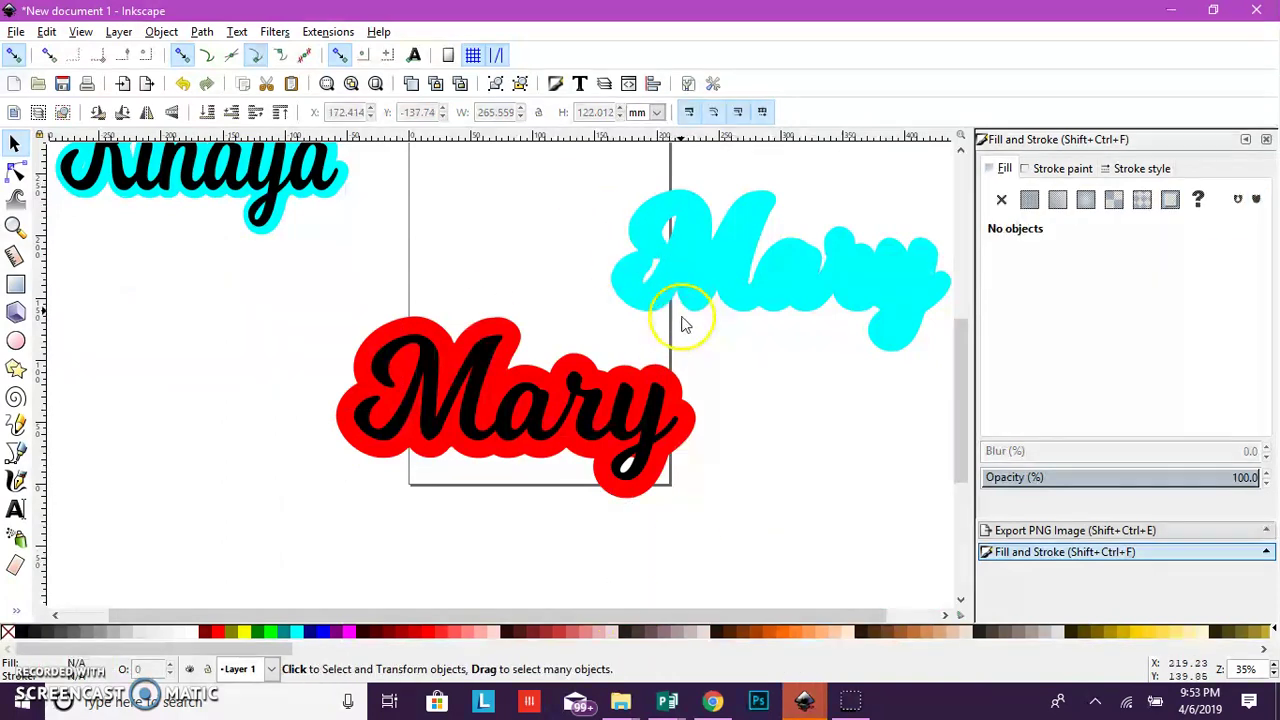
pyautogui.click(704, 272)
pyautogui.press('Delete')
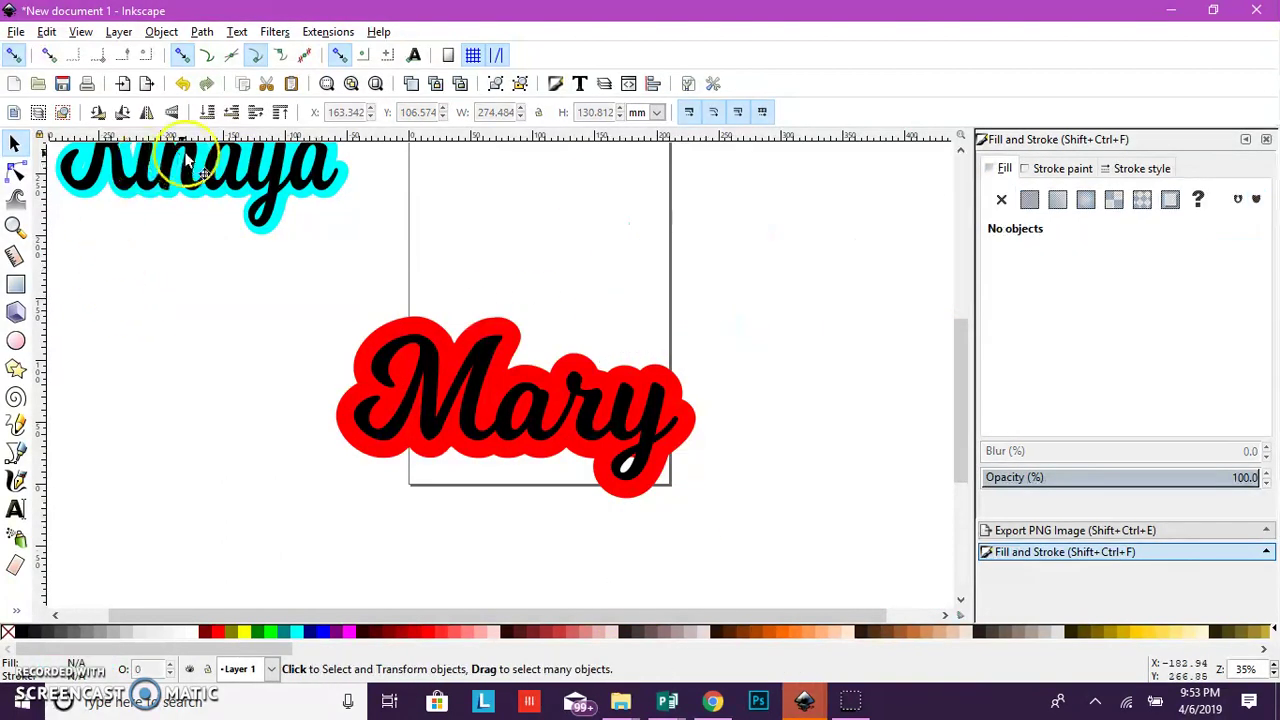
pyautogui.click(215, 185)
pyautogui.scroll(1, 195, 303)
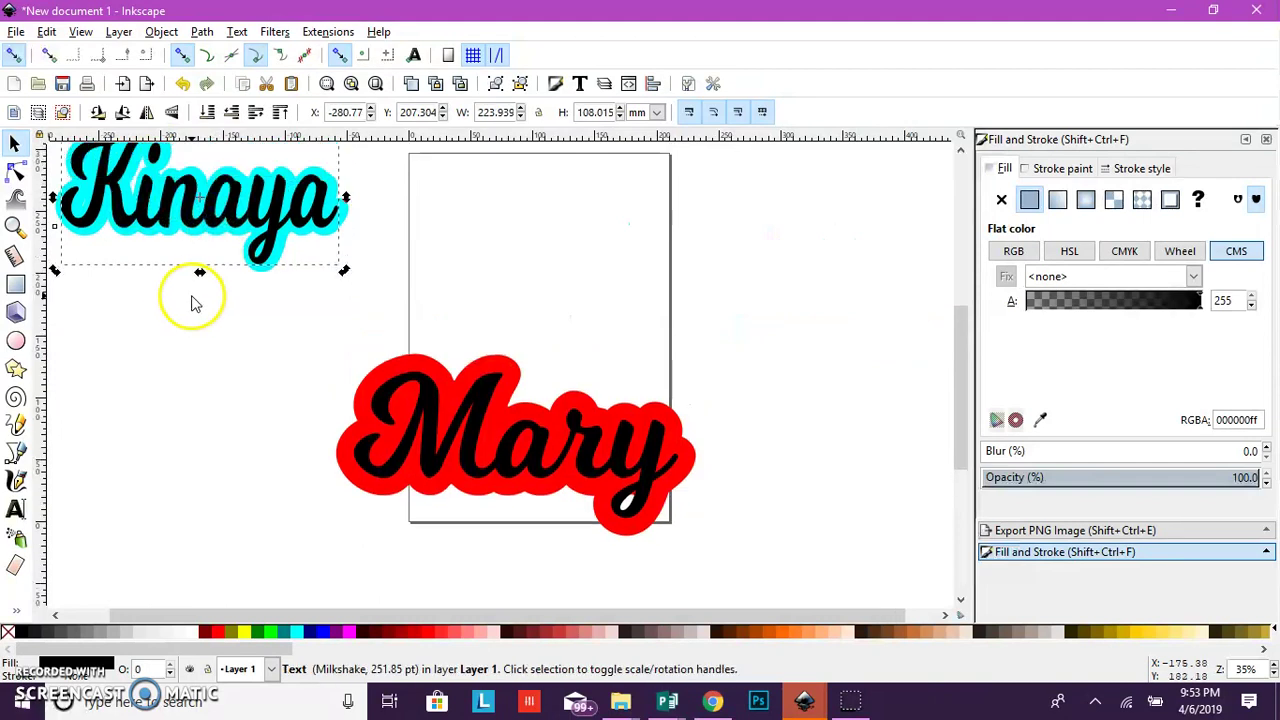
pyautogui.click(12, 31)
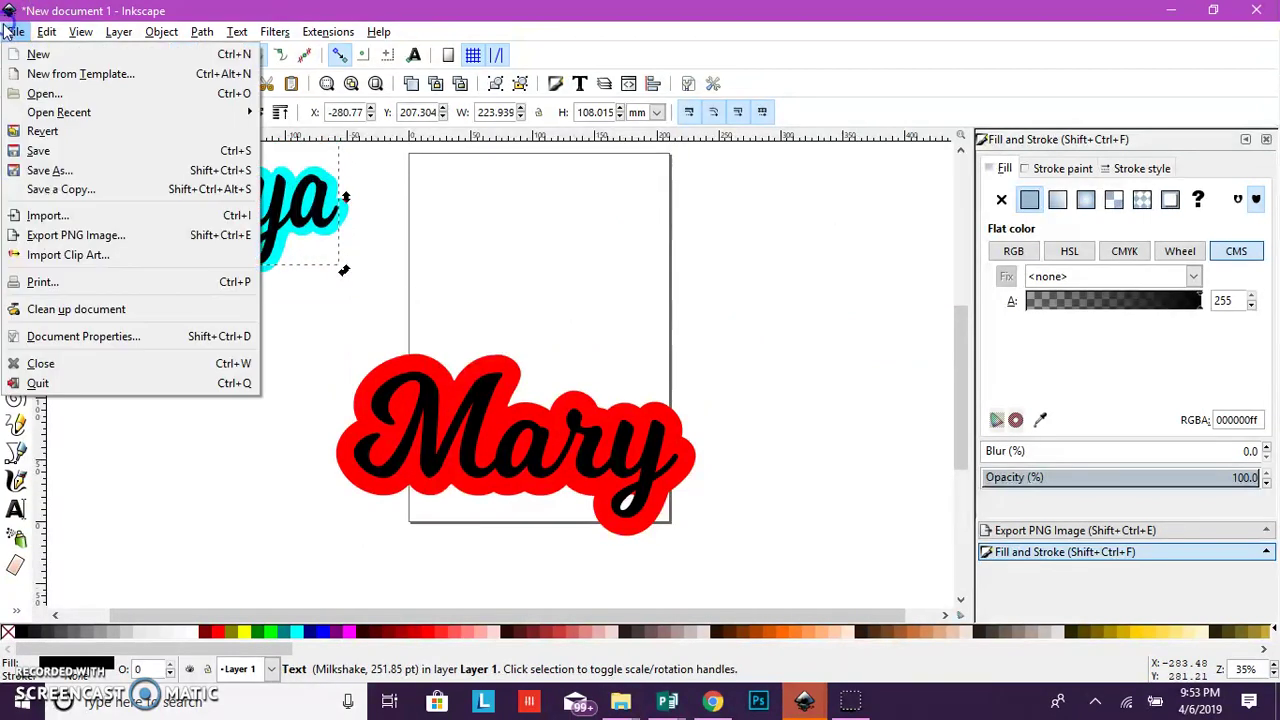
pyautogui.click(73, 175)
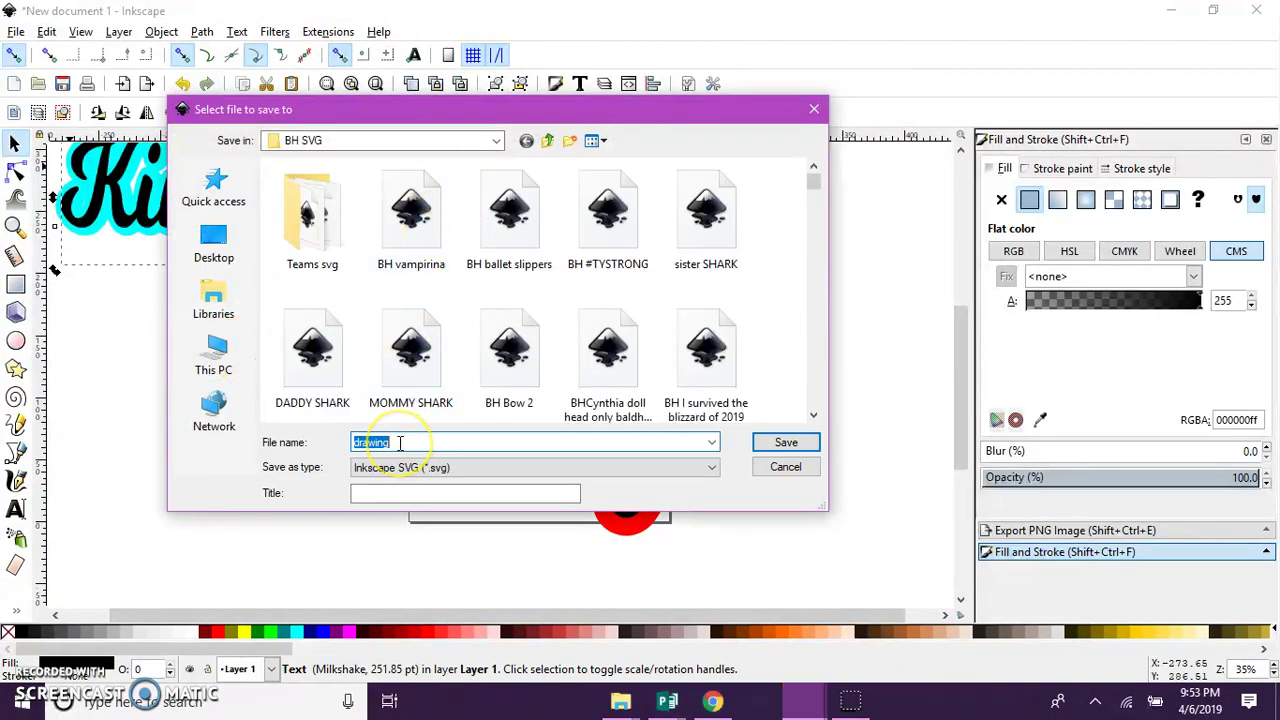
pyautogui.click(392, 492)
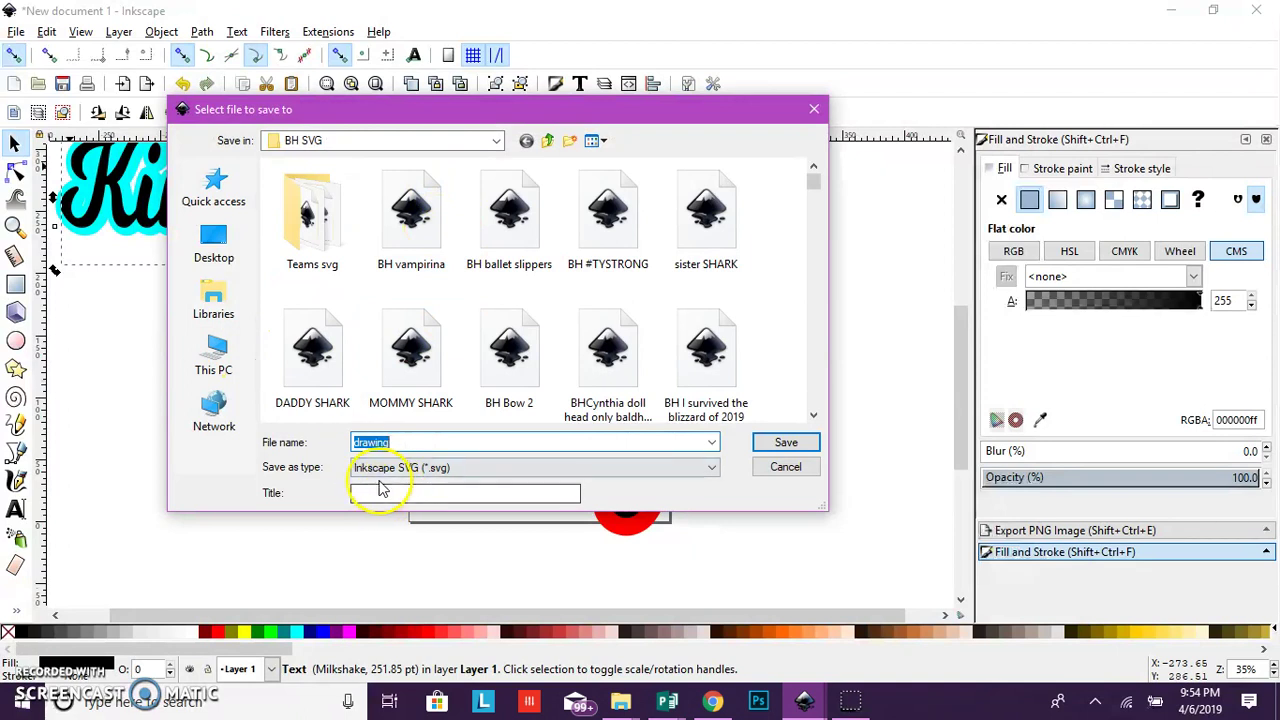
pyautogui.click(428, 466)
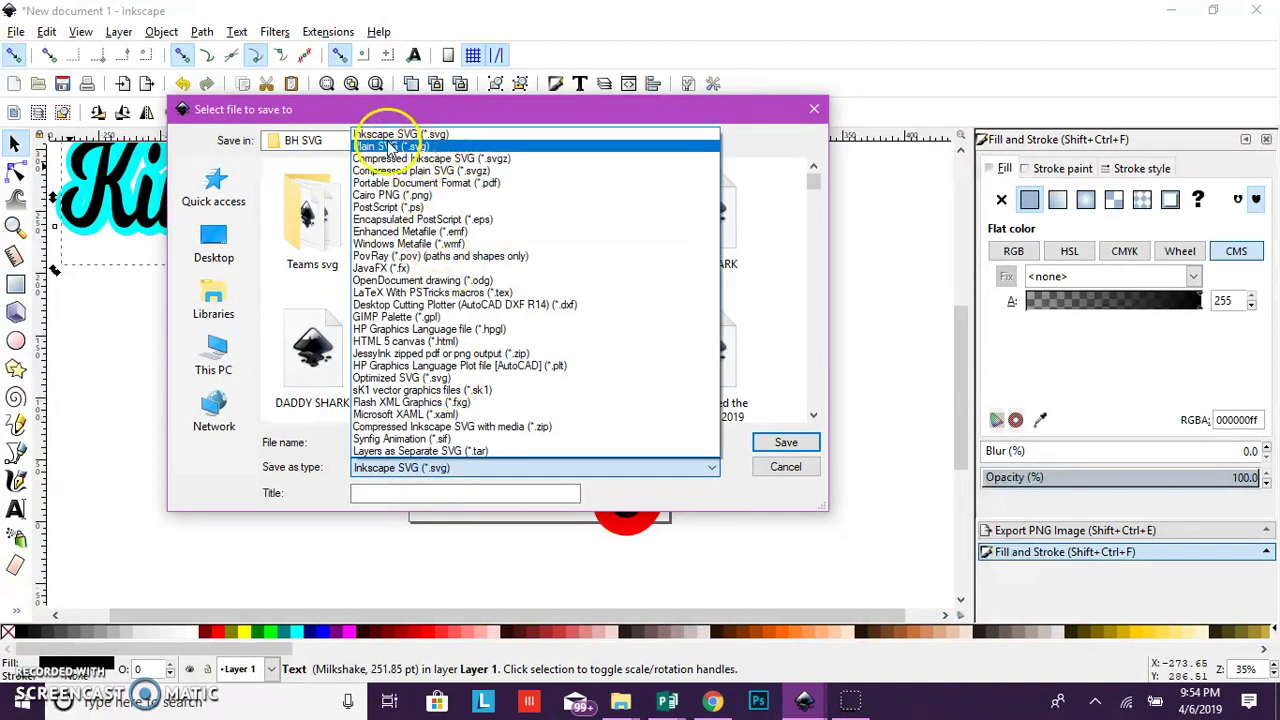
pyautogui.click(811, 472)
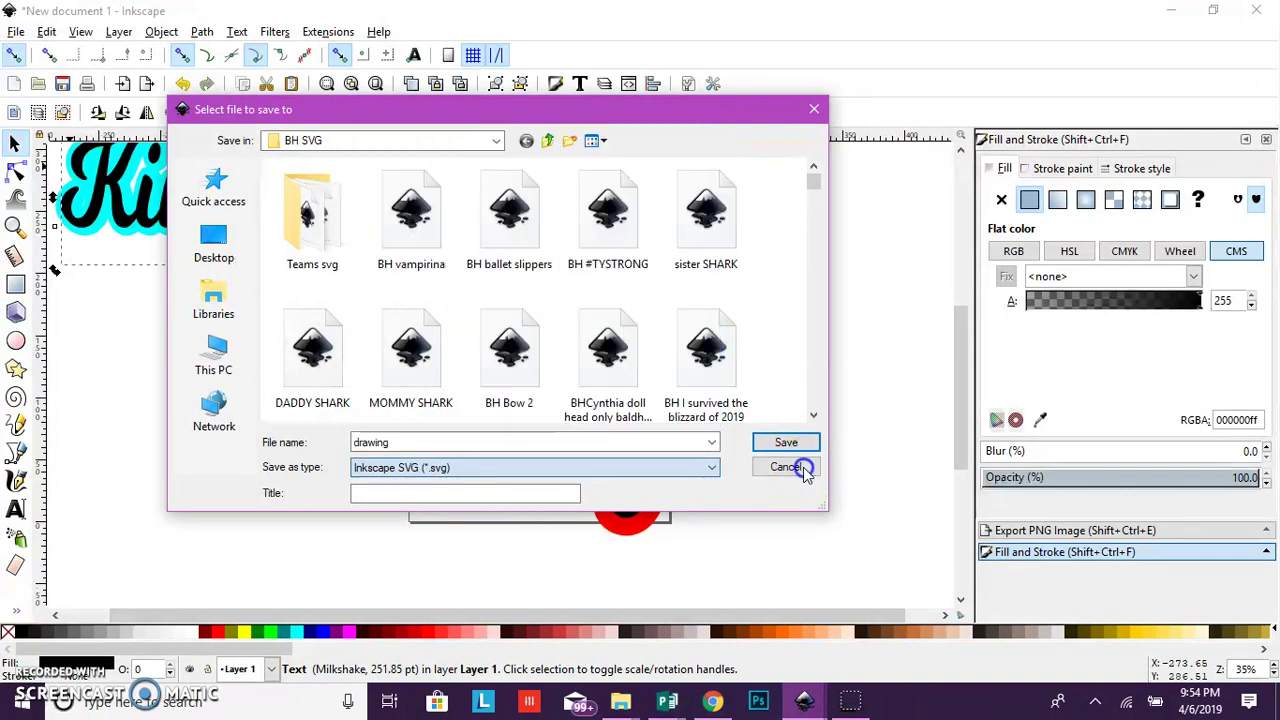
pyautogui.click(815, 110)
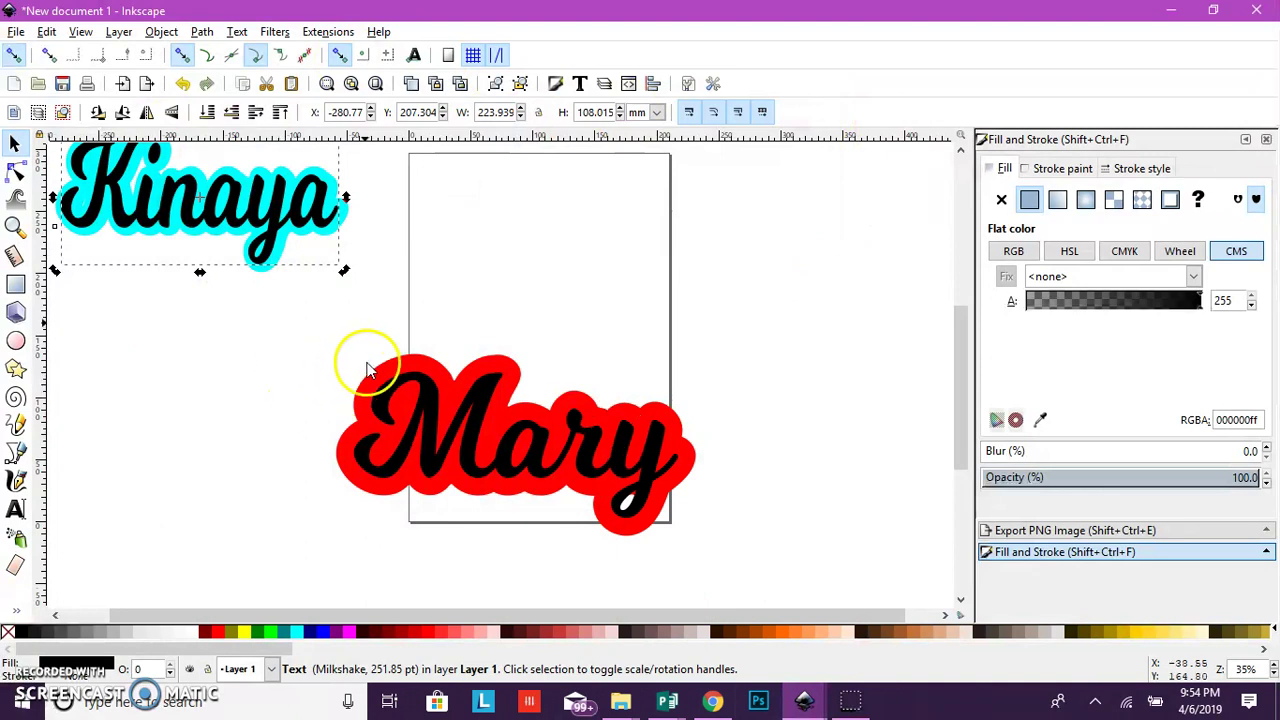
# Select both Mary objects and move them up onto the page.
pyautogui.moveTo(274, 306); pyautogui.dragTo(786, 580)
pyautogui.moveTo(557, 437)
pyautogui.mouseDown()
pyautogui.moveTo(610, 362)
pyautogui.moveTo(563, 278)
pyautogui.mouseUp()
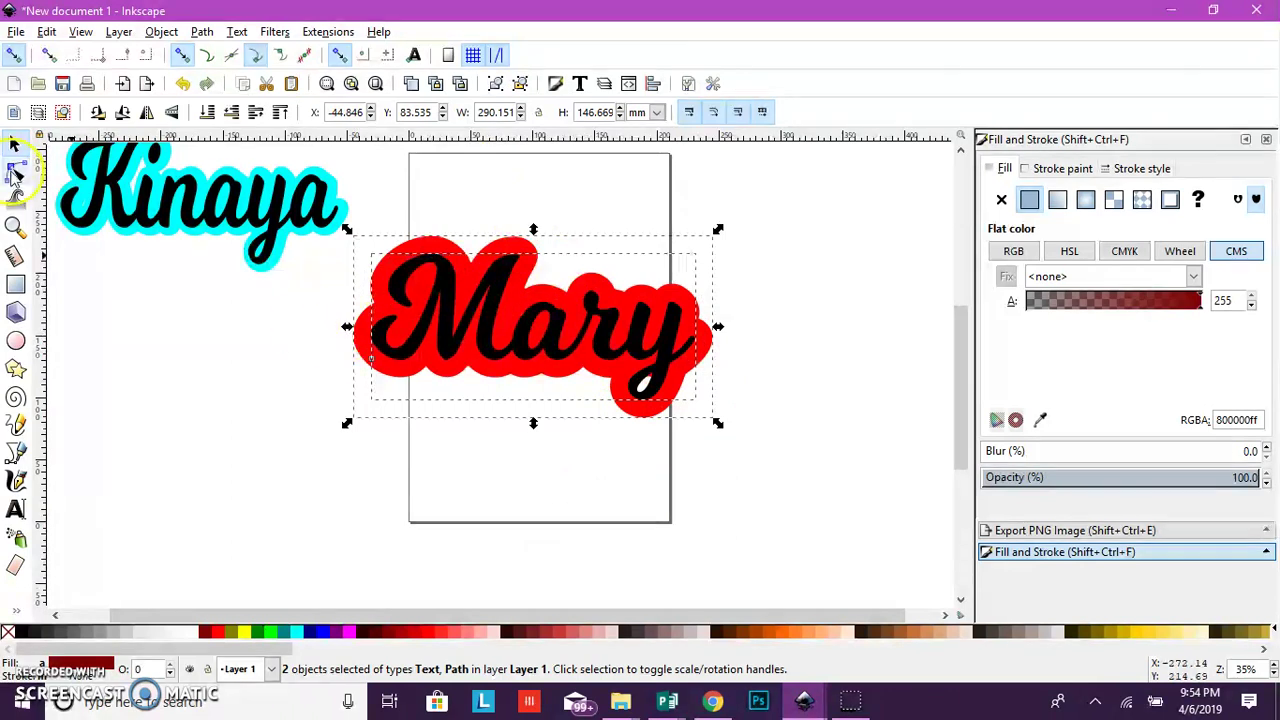
pyautogui.click(17, 32)
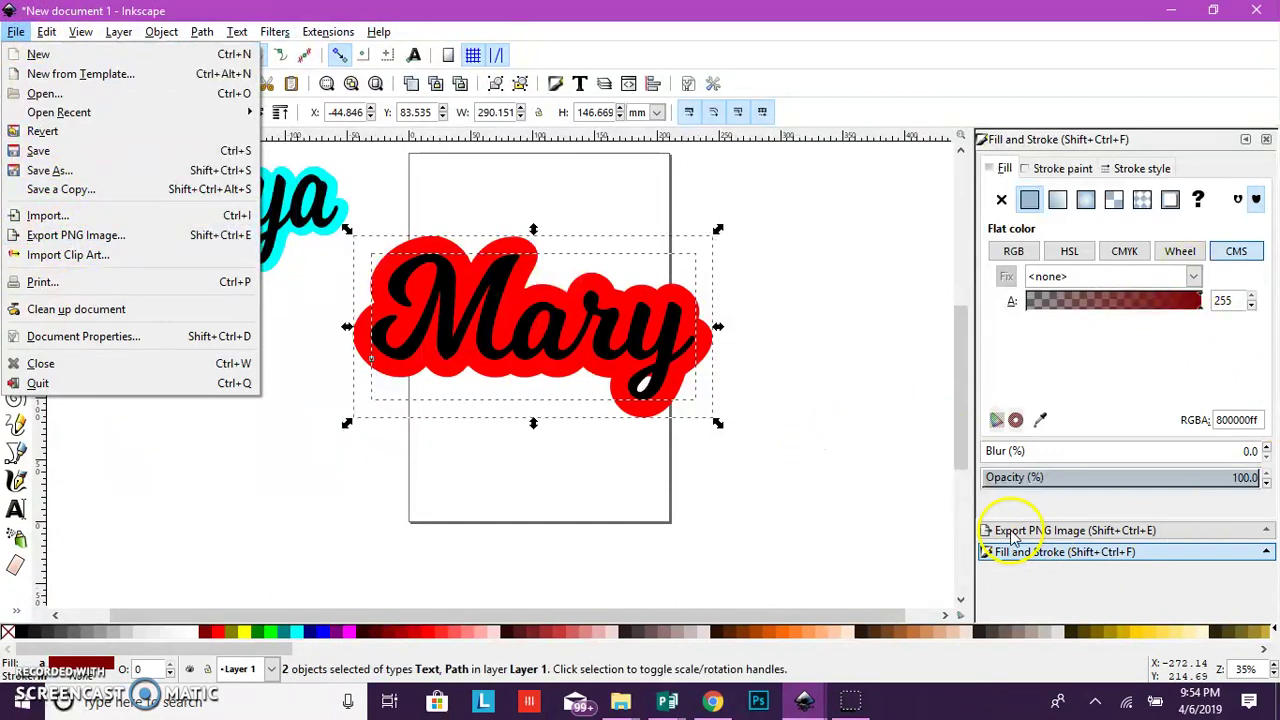
# Set the PNG export to save text852.png in the 'PNG for digital group' folder.
pyautogui.click(1267, 530)
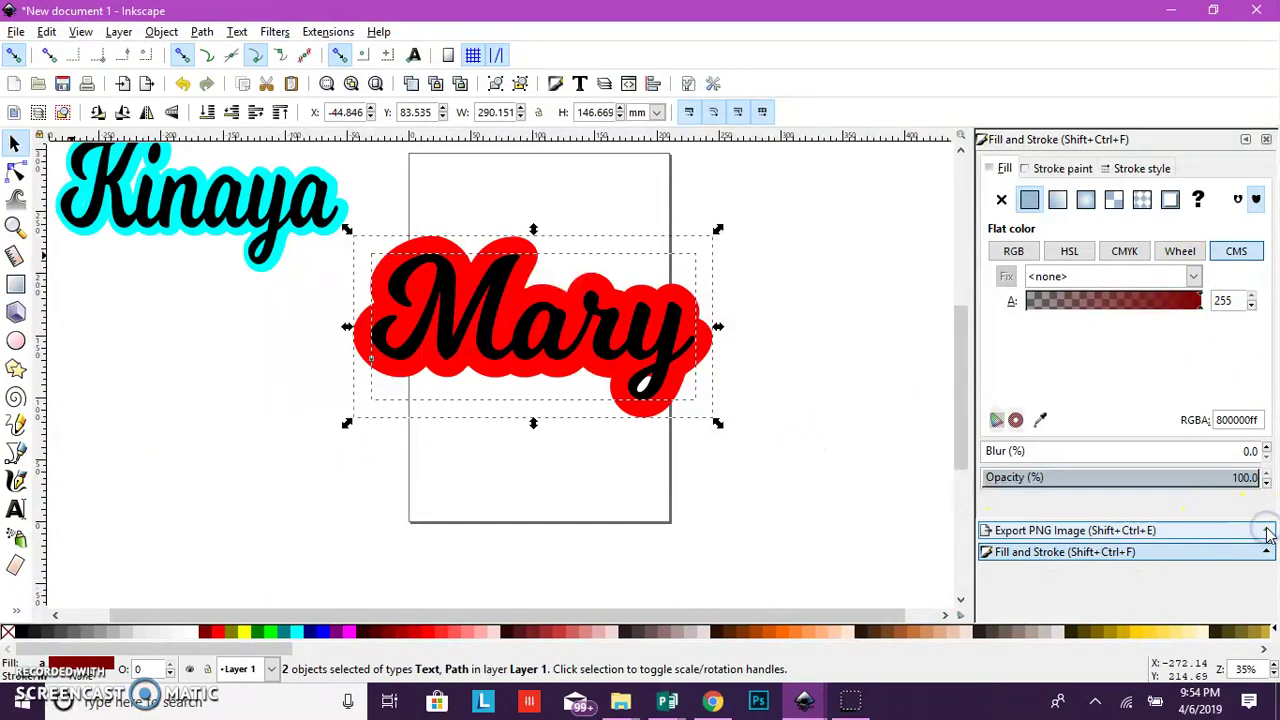
pyautogui.click(1262, 530)
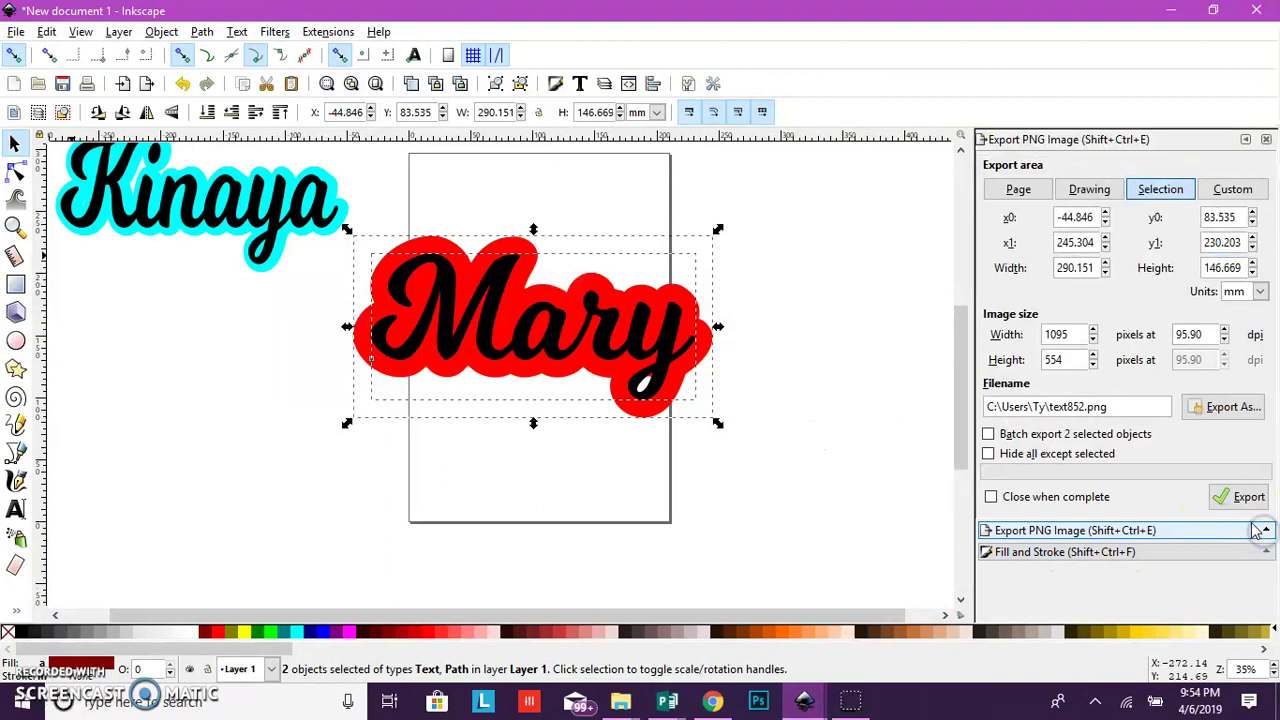
pyautogui.click(1215, 412)
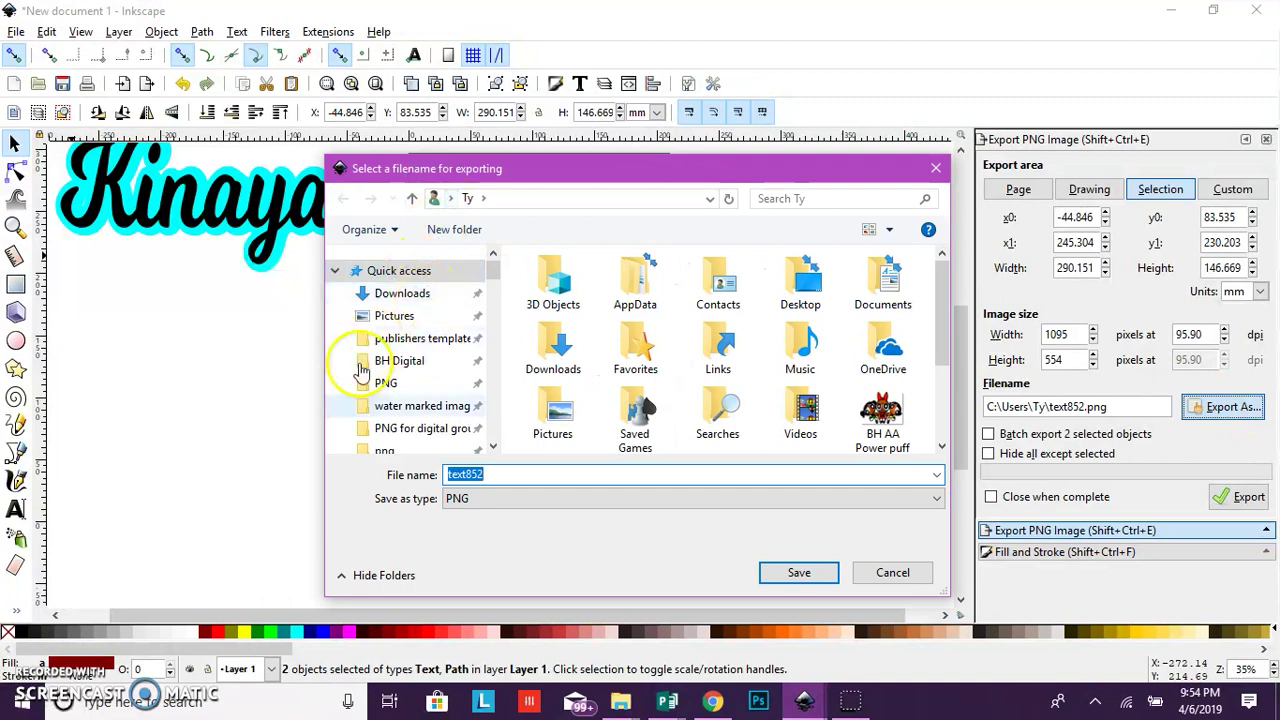
pyautogui.click(436, 438)
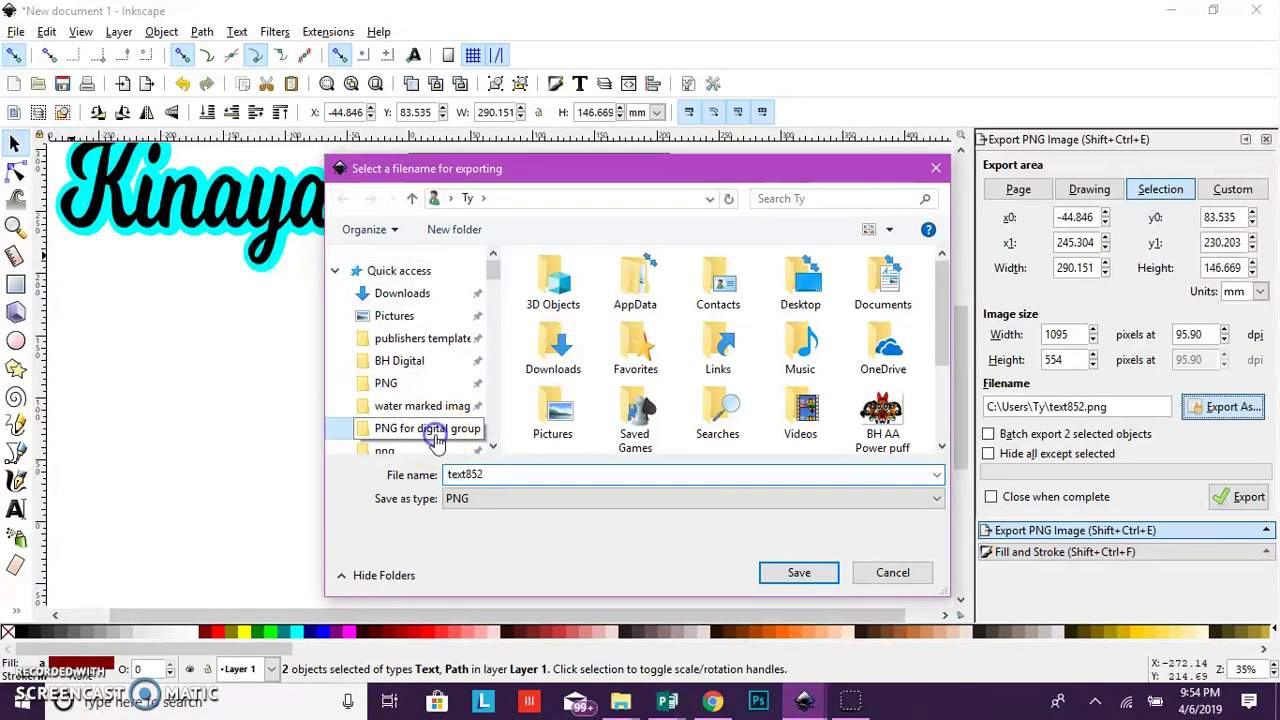
pyautogui.doubleClick(470, 474)
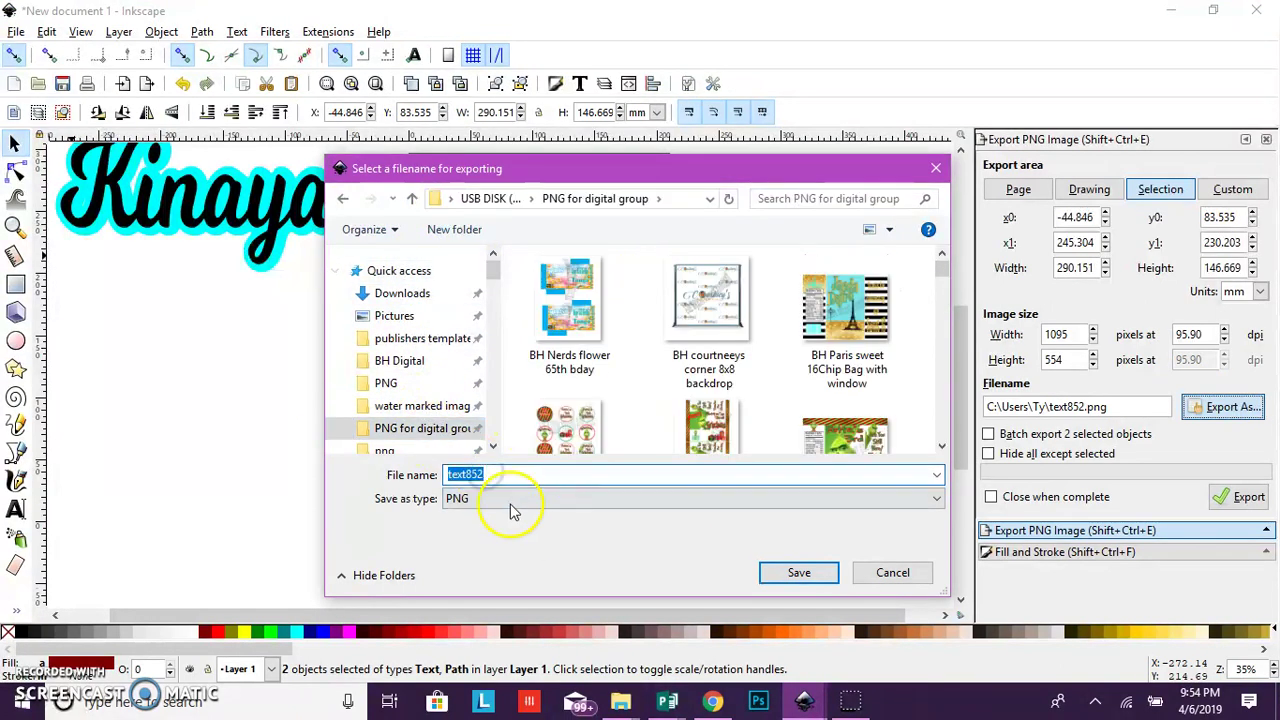
pyautogui.click(486, 498)
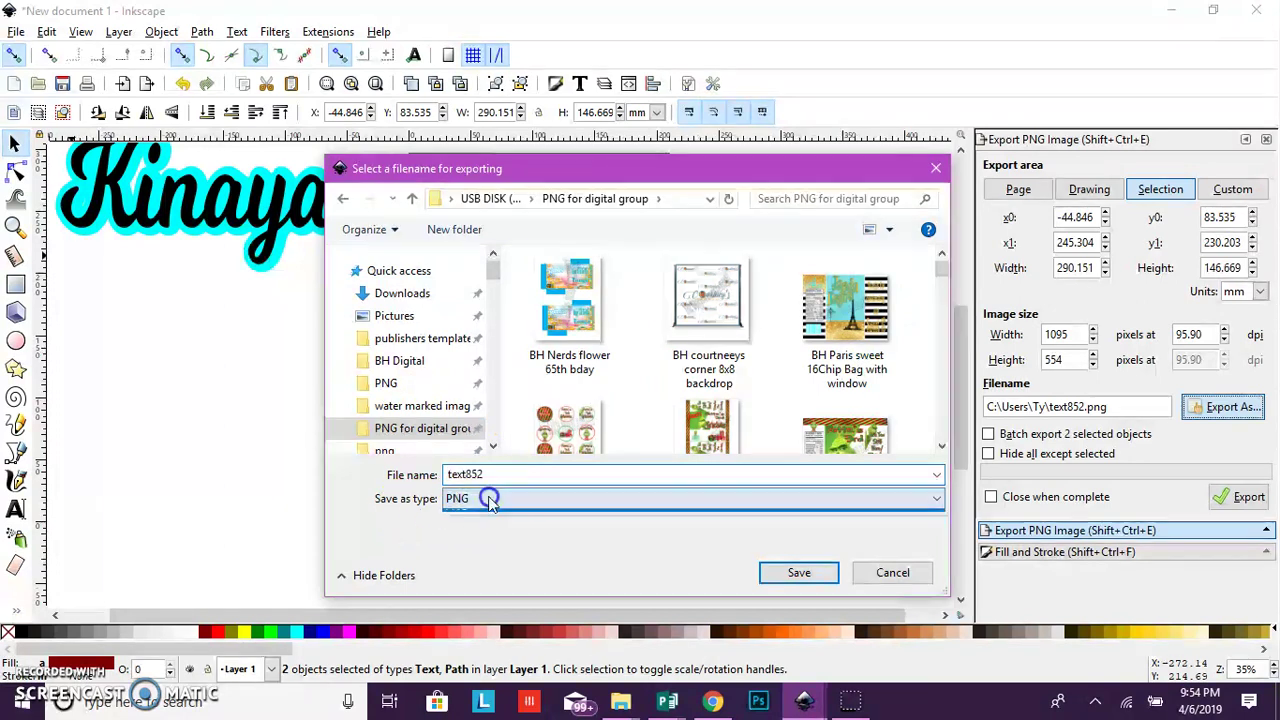
pyautogui.click(800, 573)
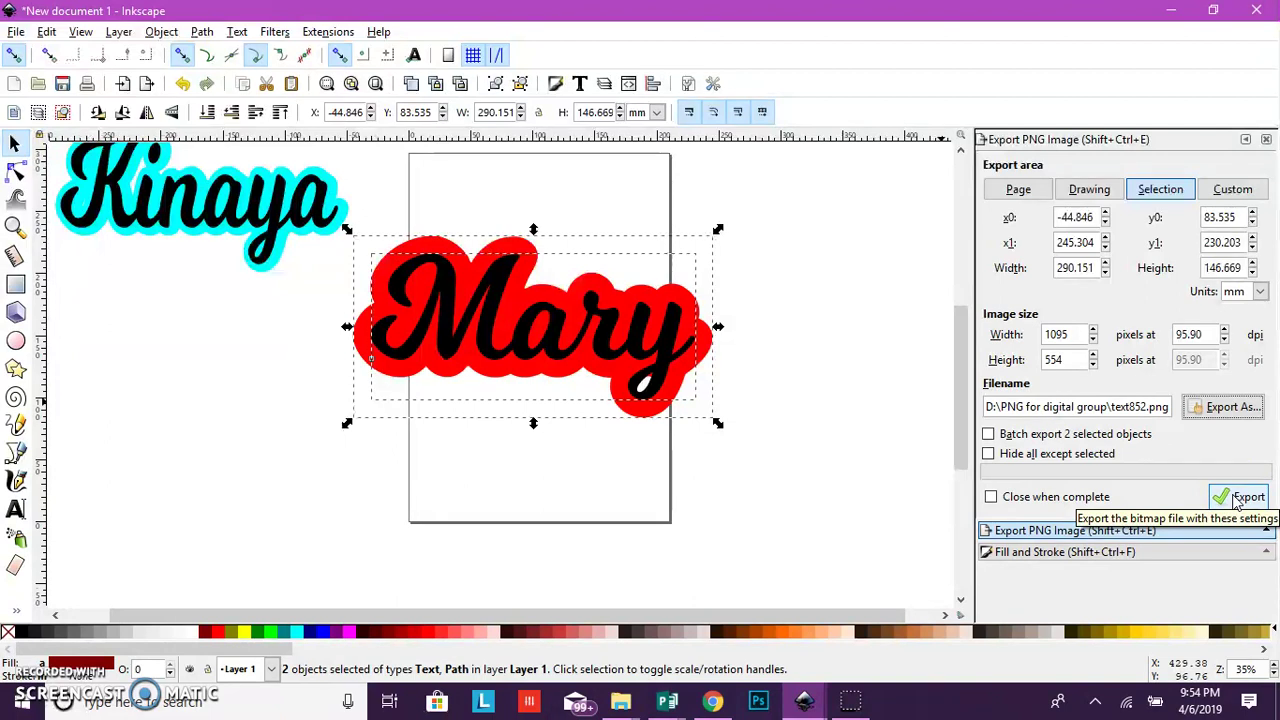
# Export the Mary PNG, then move black Mary below and nudge the red shape right.
pyautogui.click(1240, 500)
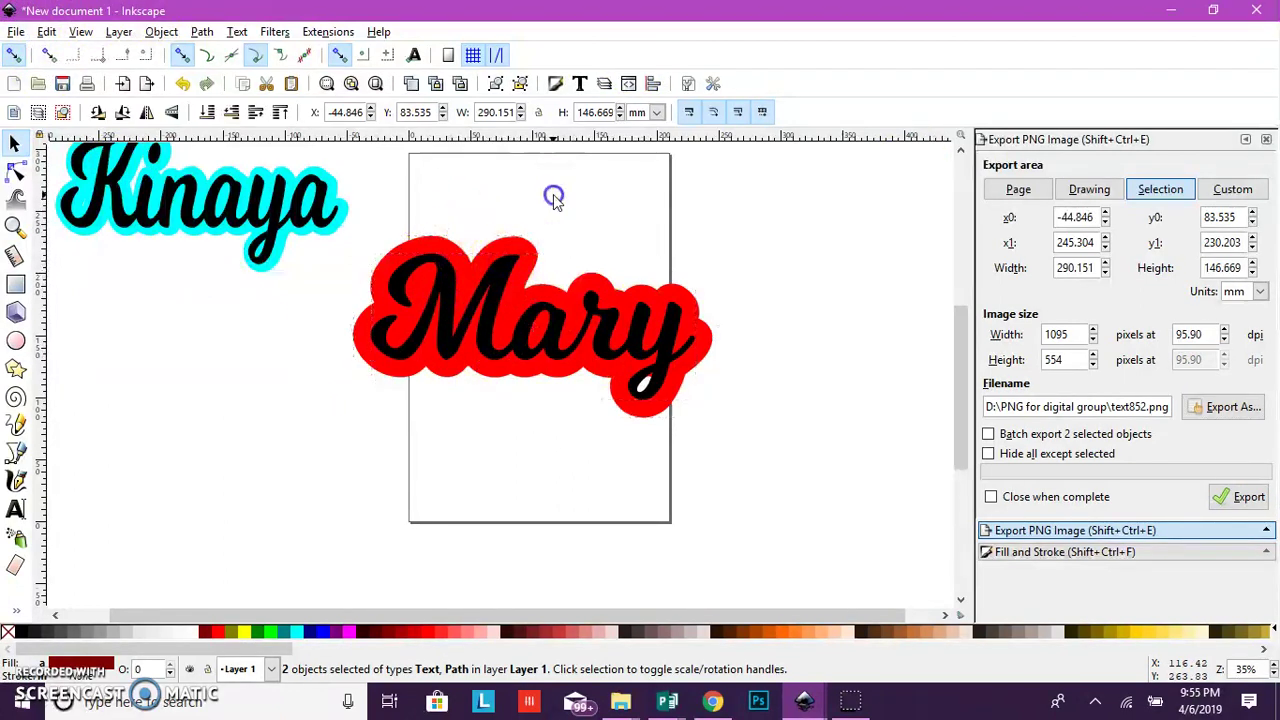
pyautogui.click(552, 195)
pyautogui.click(484, 267)
pyautogui.moveTo(487, 278); pyautogui.dragTo(503, 456)
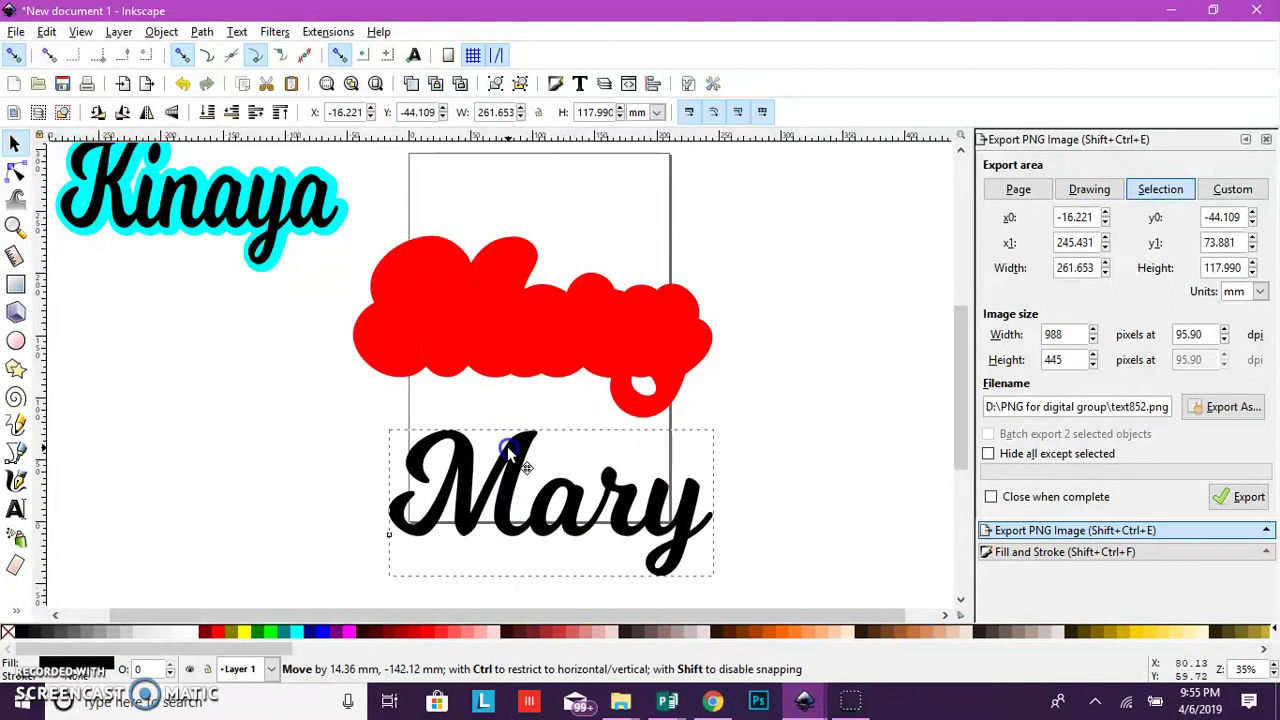
pyautogui.click(543, 335)
pyautogui.moveTo(532, 343); pyautogui.dragTo(562, 334)
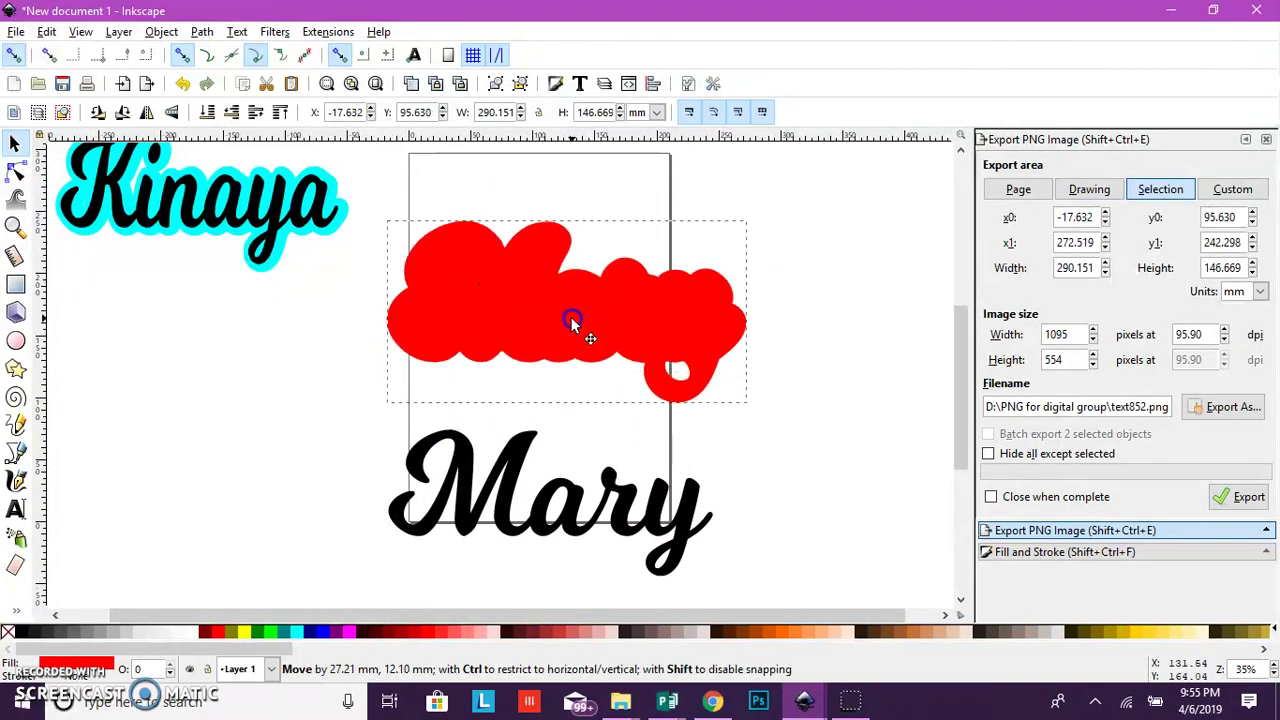